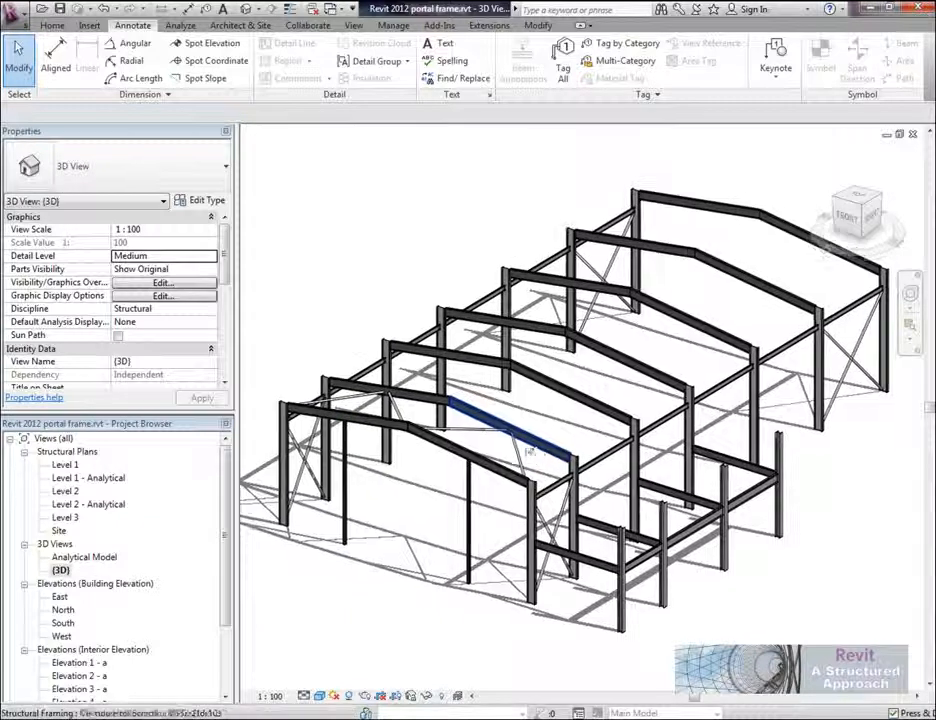
Step: Examine the portal frame's rafters, columns and bracing in the 3D view
{"action": "scroll", "coordinate": [540, 460], "scroll_direction": "up", "scroll_amount": 5}
{"action": "scroll", "coordinate": [551, 494], "scroll_direction": "down", "scroll_amount": 4}
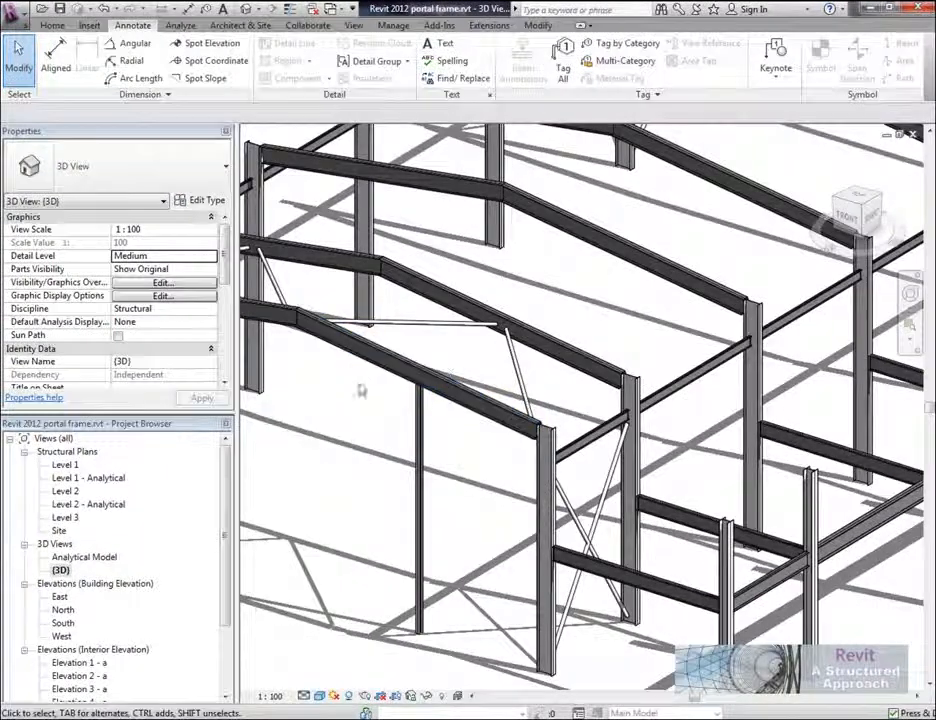
{"action": "middle_click_drag", "start_coordinate": [581, 414], "coordinate": [543, 376]}
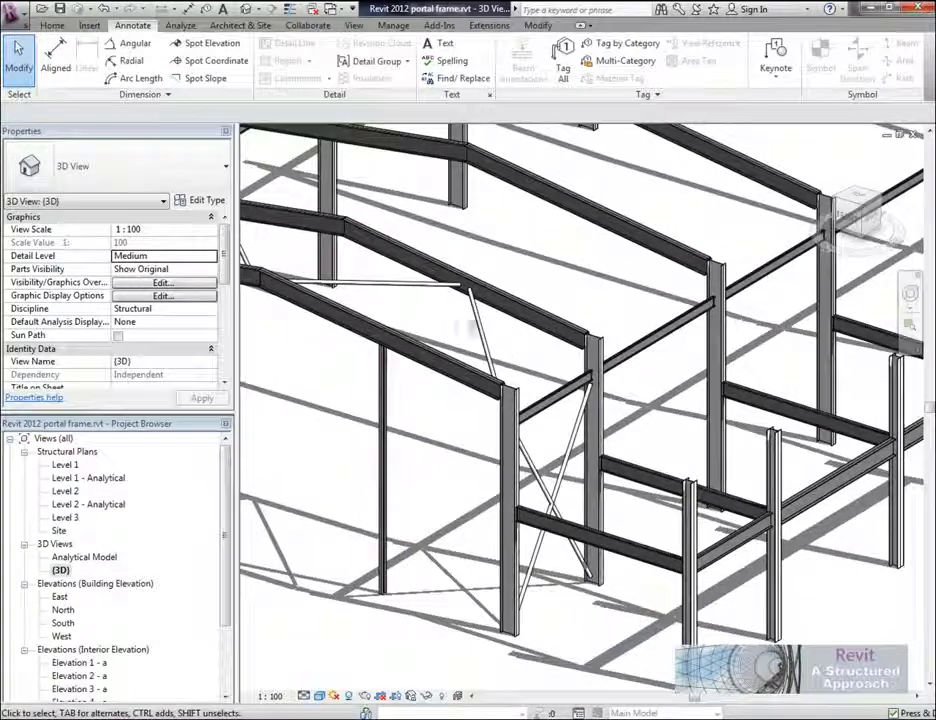
{"action": "scroll", "coordinate": [539, 362], "scroll_direction": "down", "scroll_amount": 2}
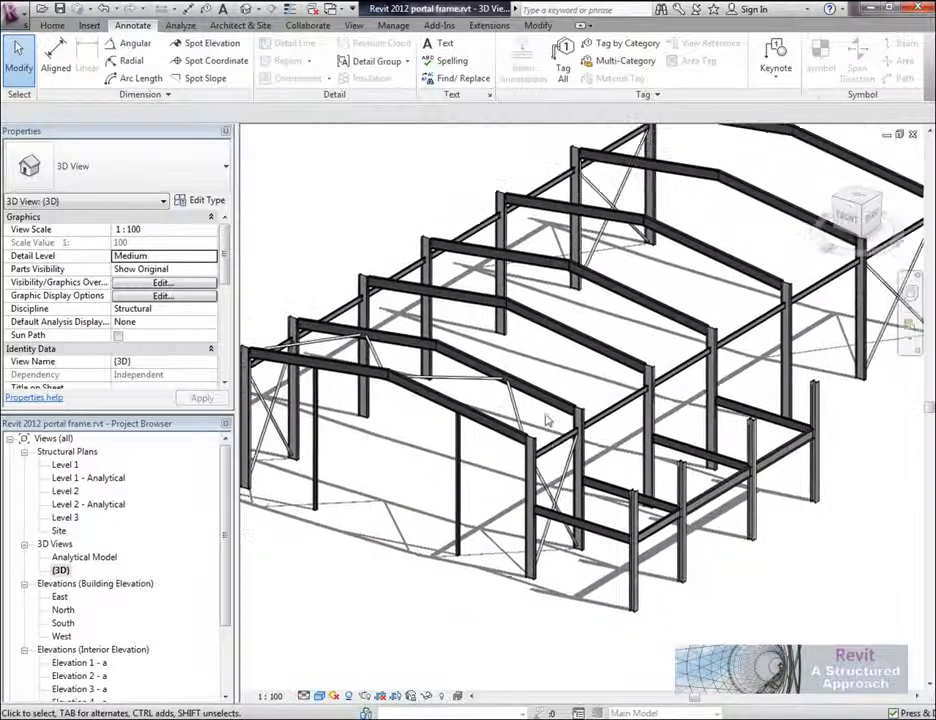
{"action": "middle_click_drag", "start_coordinate": [547, 421], "coordinate": [597, 370], "text": "shift"}
{"action": "scroll", "coordinate": [585, 377], "scroll_direction": "down", "scroll_amount": 2}
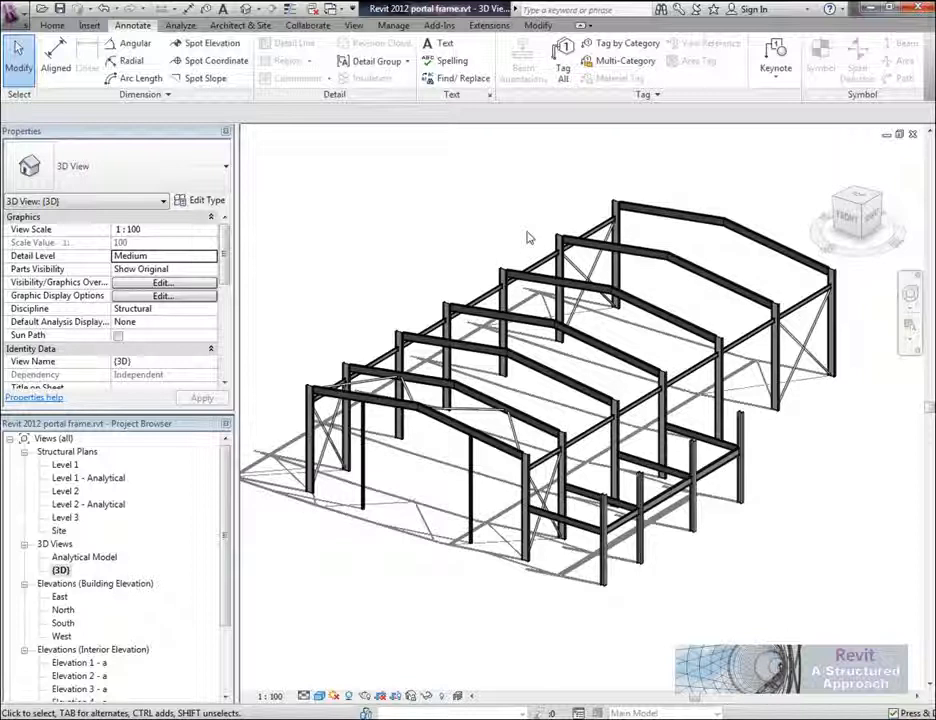
{"action": "middle_click_drag", "start_coordinate": [587, 186], "coordinate": [557, 196]}
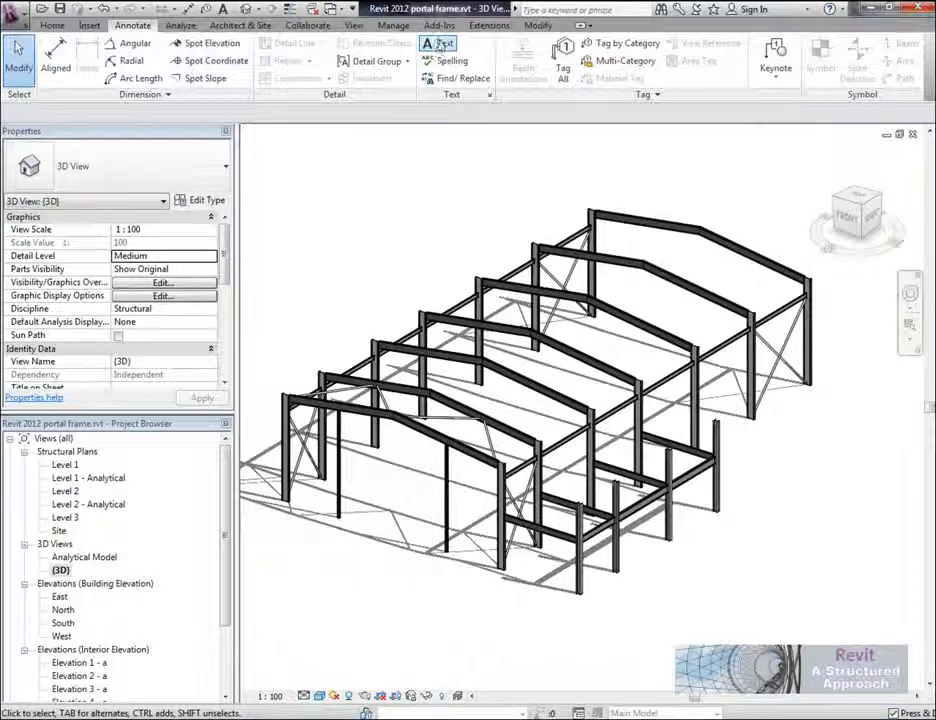
Step: Start the Steel Detailing Link with the option to send the model to AutoCAD Structural Detailing
{"action": "left_click", "coordinate": [439, 25]}
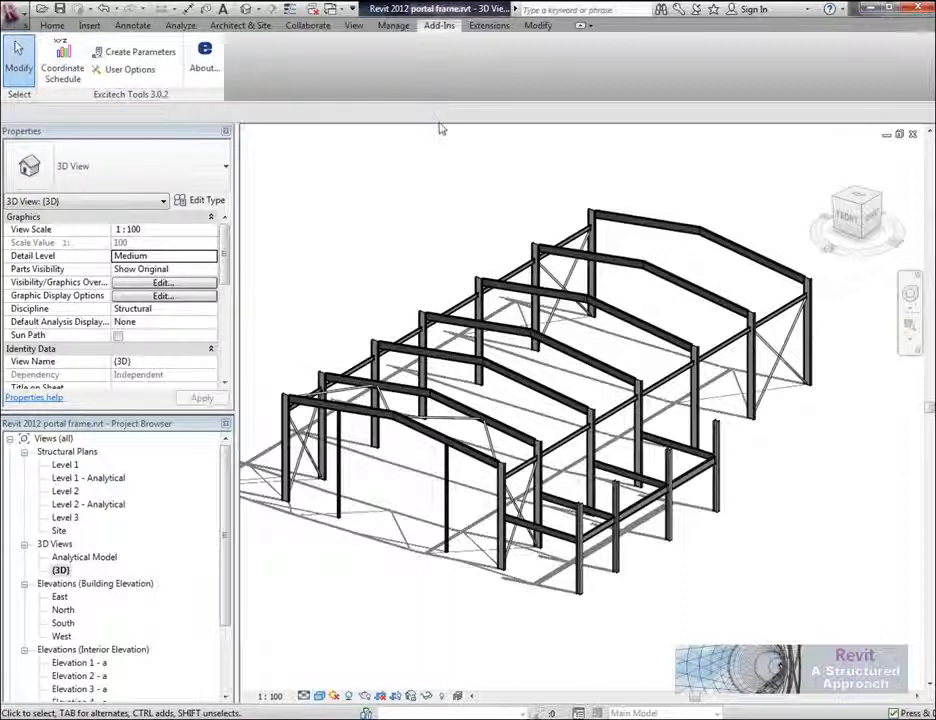
{"action": "left_click", "coordinate": [489, 26]}
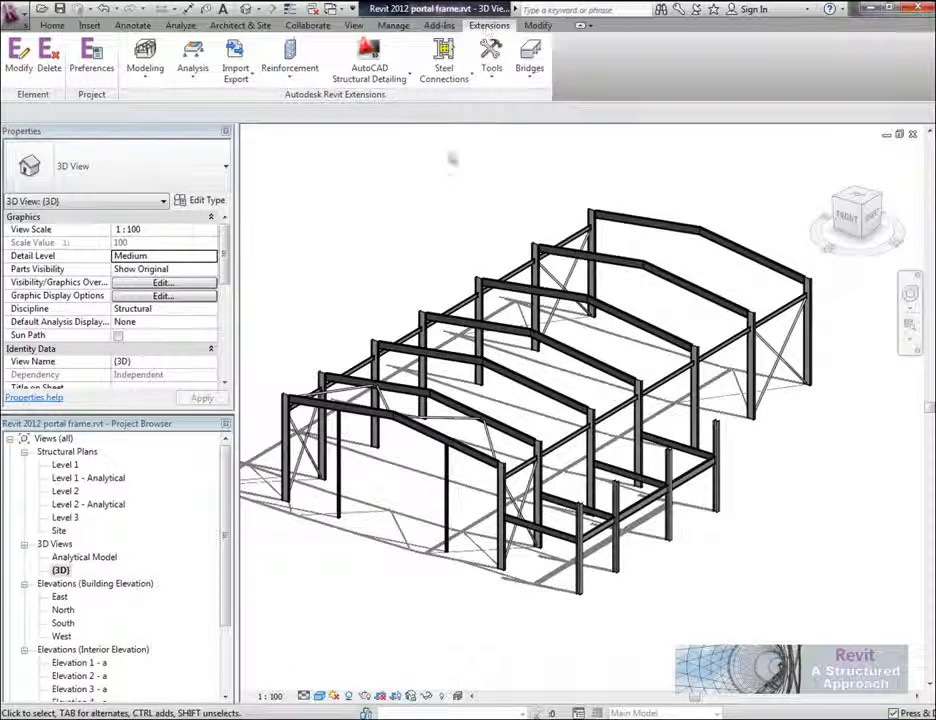
{"action": "middle_click_drag", "start_coordinate": [437, 167], "coordinate": [430, 187]}
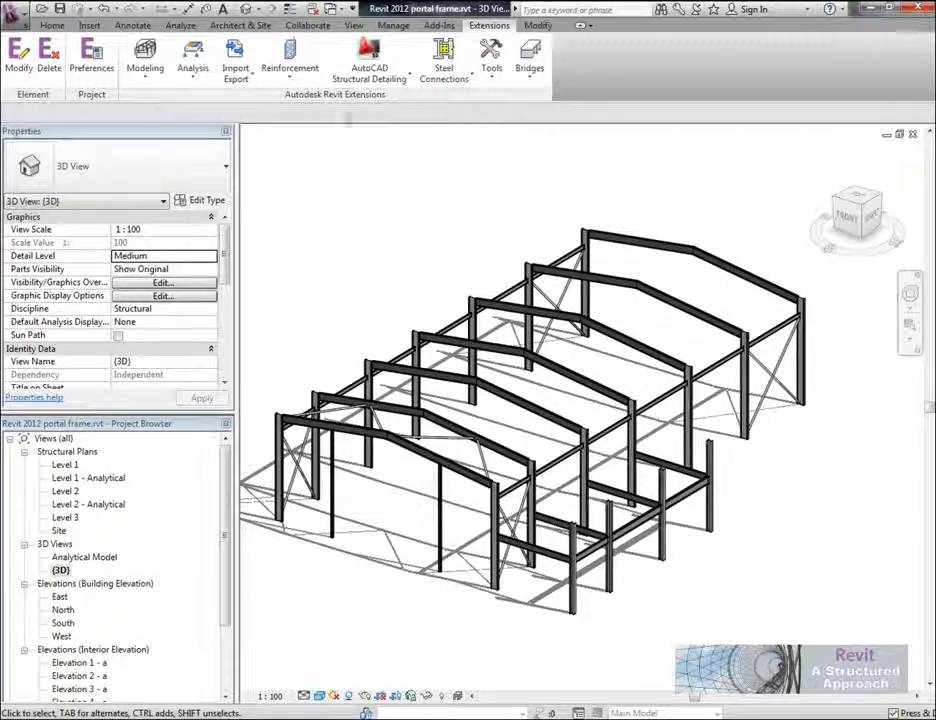
{"action": "left_click", "coordinate": [369, 58]}
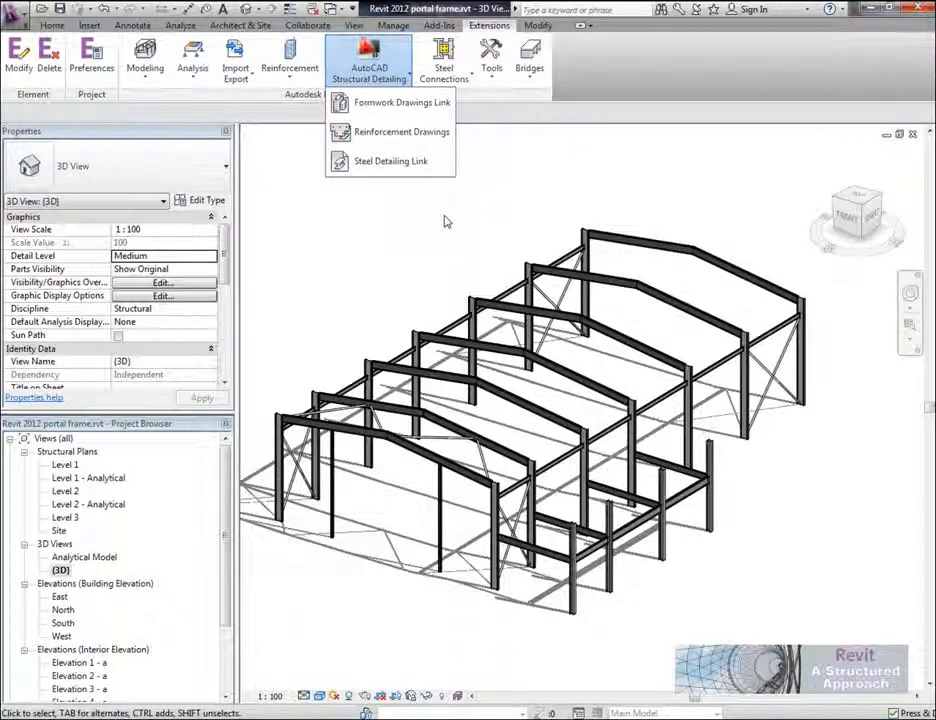
{"action": "left_click", "coordinate": [392, 165]}
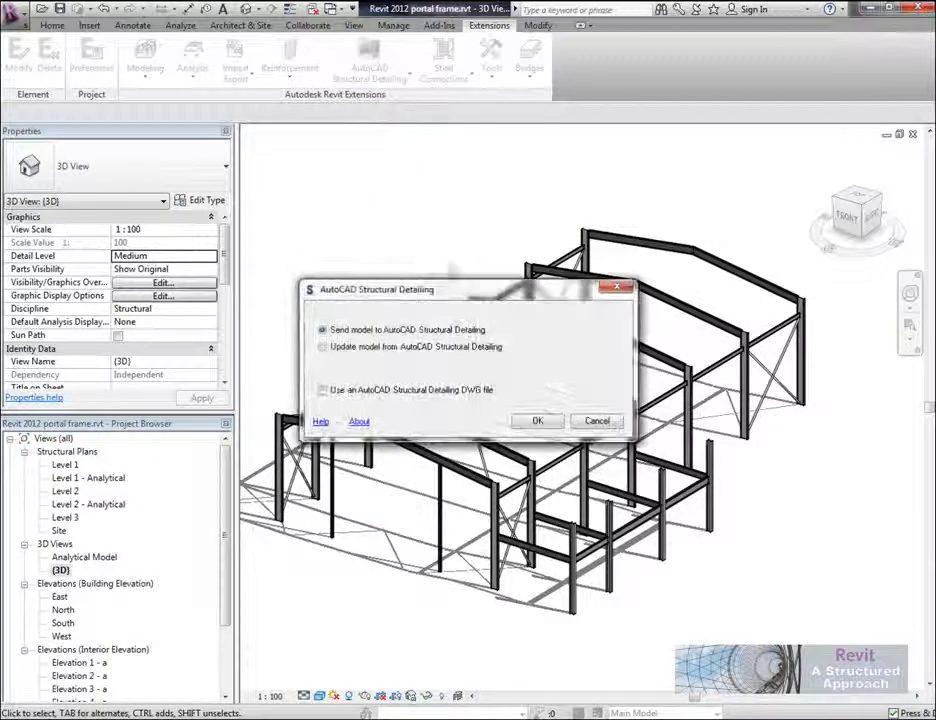
{"action": "left_click_drag", "start_coordinate": [491, 291], "coordinate": [453, 166]}
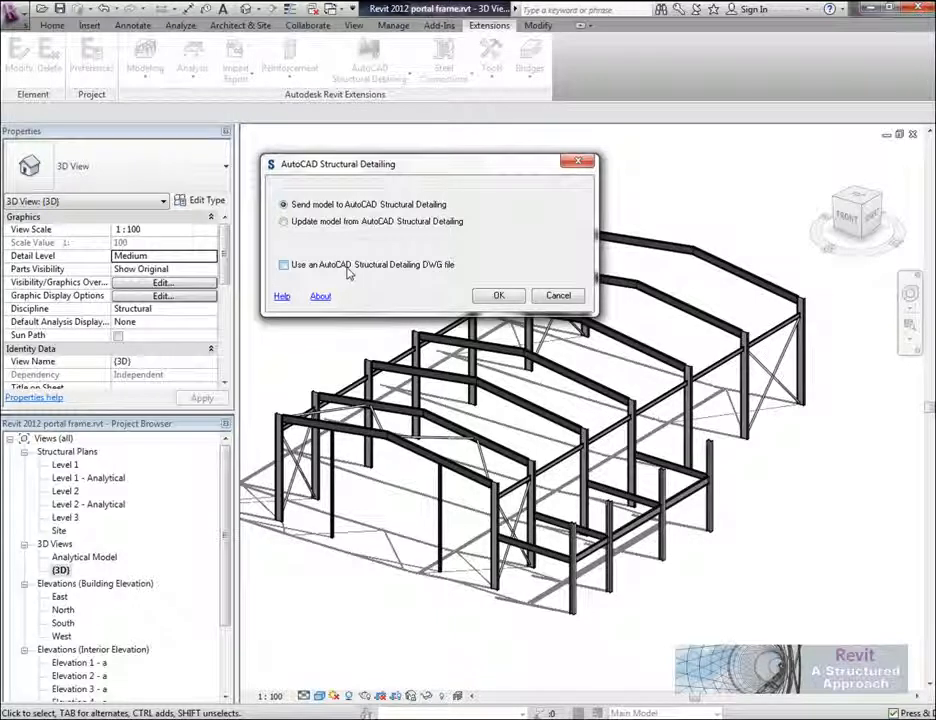
{"action": "left_click", "coordinate": [500, 297]}
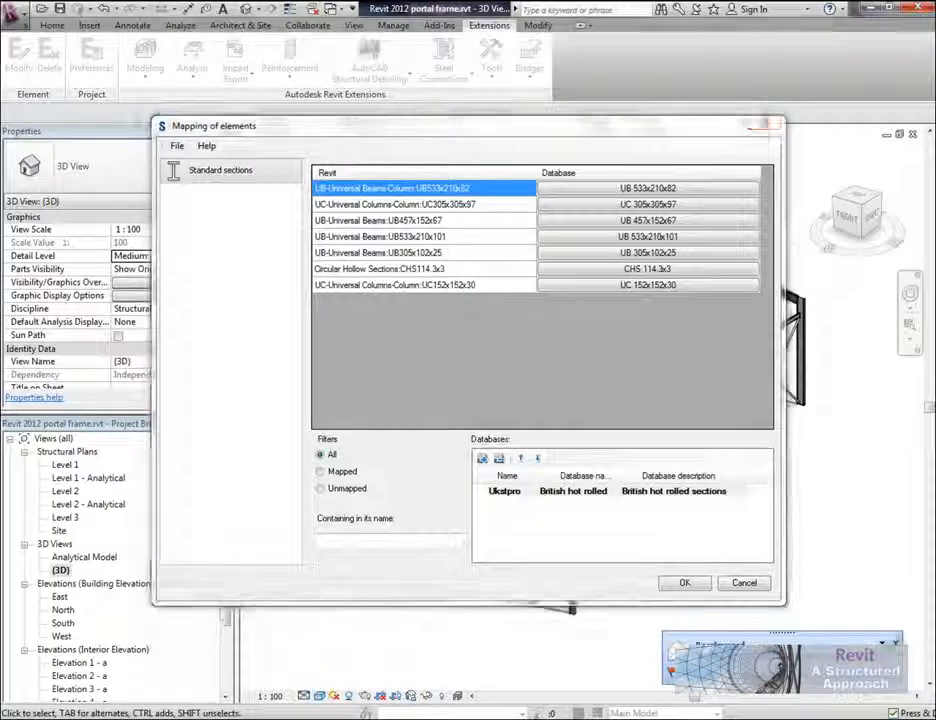
Step: Check the standard section mapping for unmapped elements, return the filter to All and accept the mapping
{"action": "left_click_drag", "start_coordinate": [580, 132], "coordinate": [571, 171]}
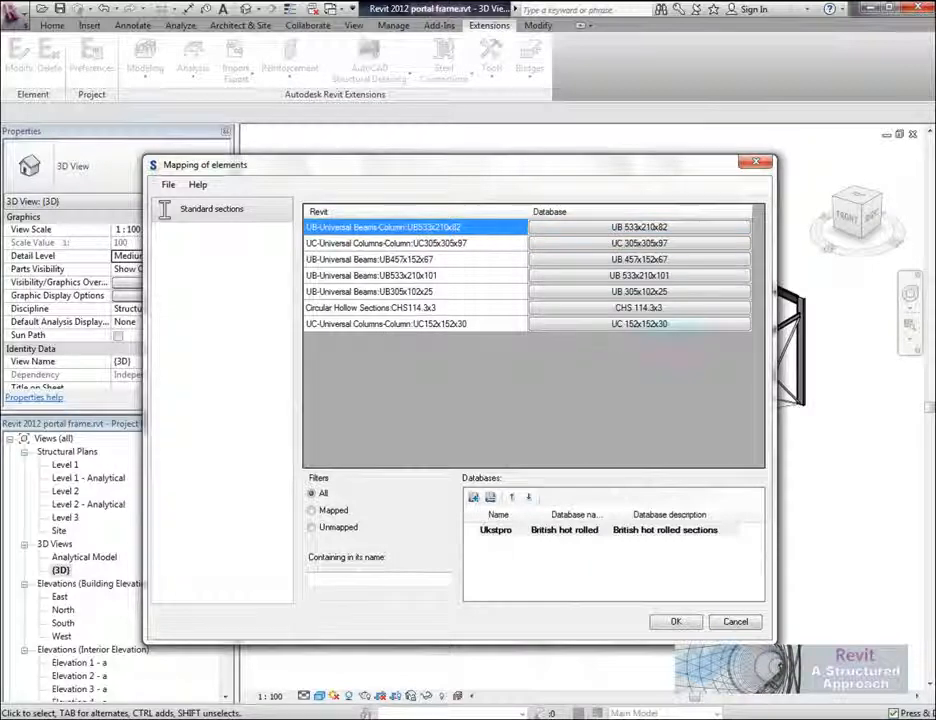
{"action": "left_click", "coordinate": [312, 528]}
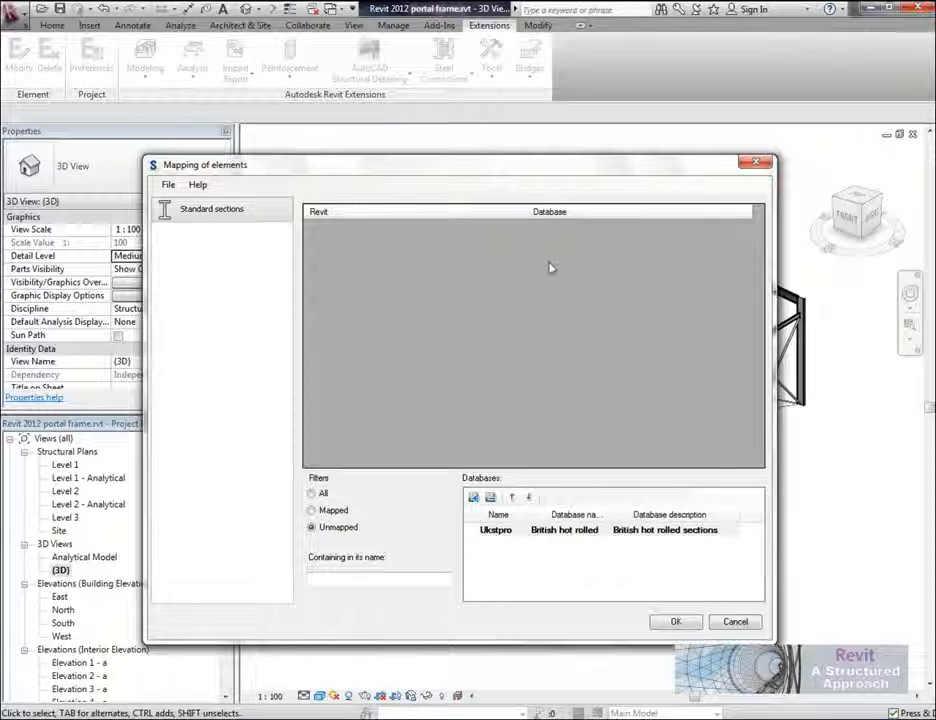
{"action": "left_click", "coordinate": [311, 494]}
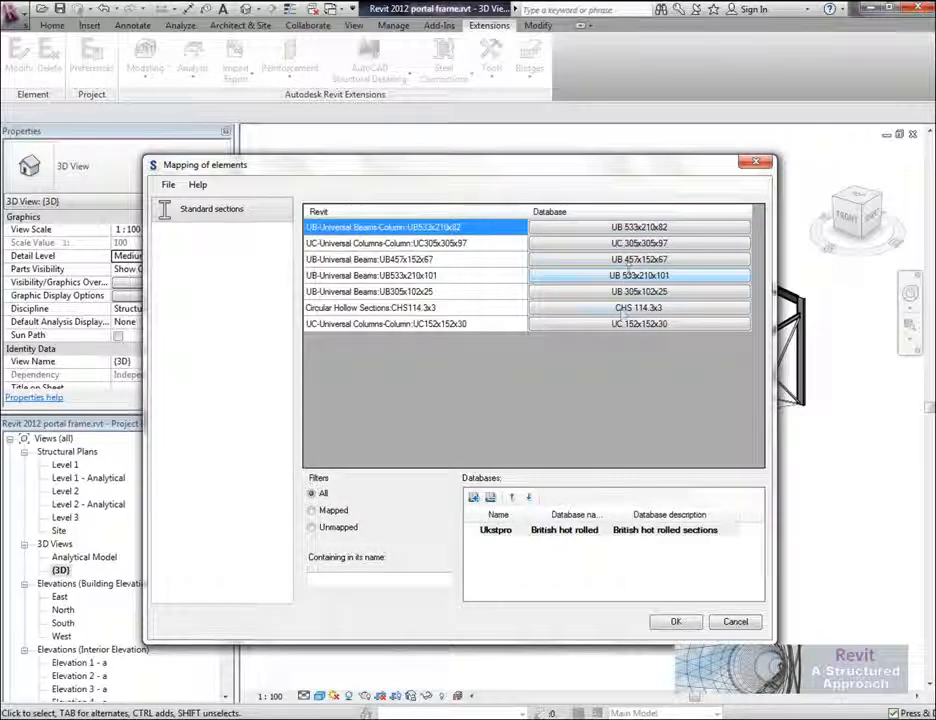
{"action": "left_click", "coordinate": [676, 623]}
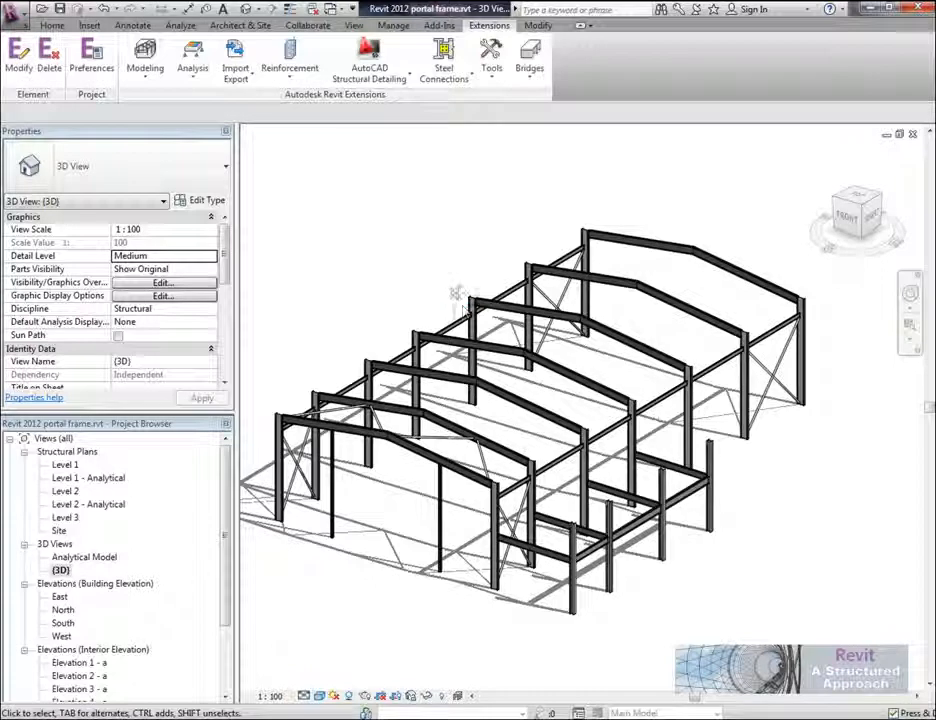
Step: Switch to AutoCAD Structural Detailing with Drawing1.dwg open
{"action": "key", "text": "alt+Tab"}
{"action": "key", "text": "alt+Tab"}
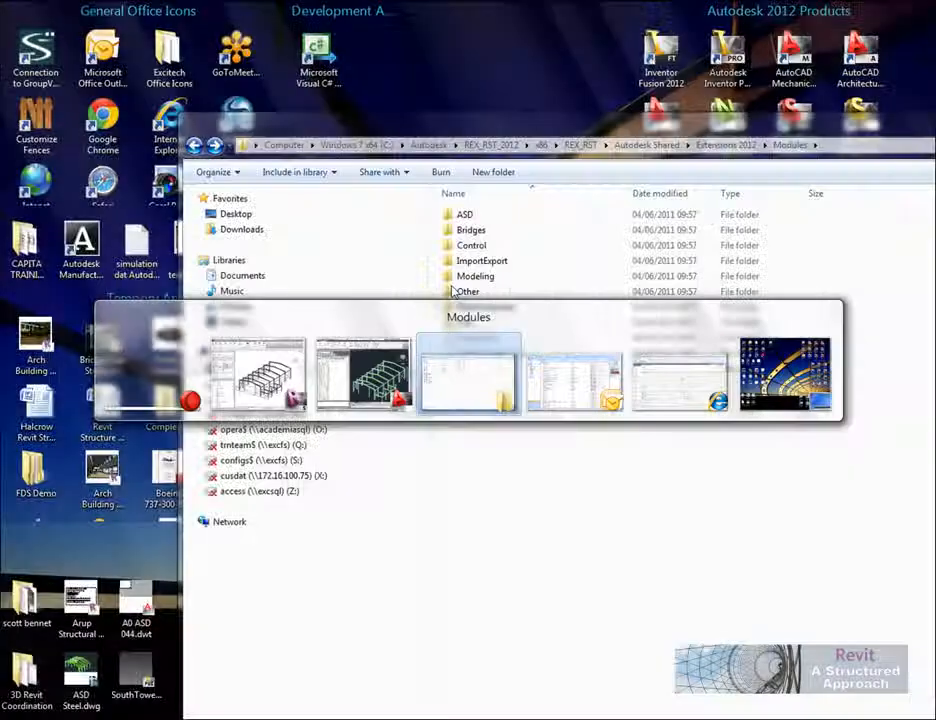
{"action": "key", "text": "alt+Tab"}
{"action": "key", "text": "alt+Tab"}
{"action": "key", "text": "alt+Tab"}
{"action": "key", "text": "alt+Tab"}
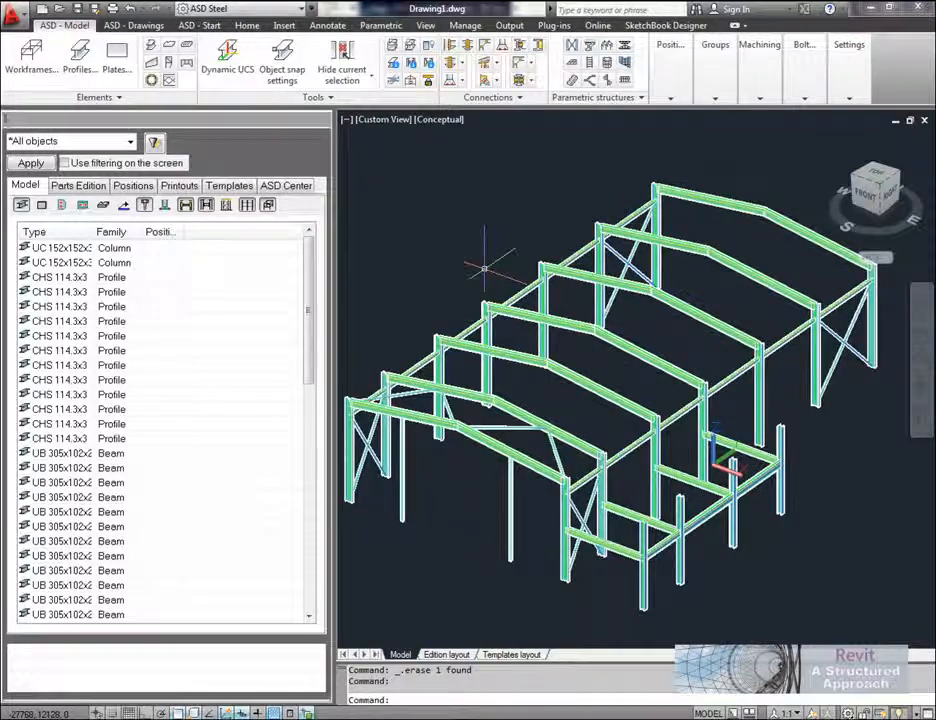
Step: Narrow the object inspector to enlarge the model area, and toggle the inspector off and on again
{"action": "middle_click_drag", "start_coordinate": [487, 281], "coordinate": [485, 268]}
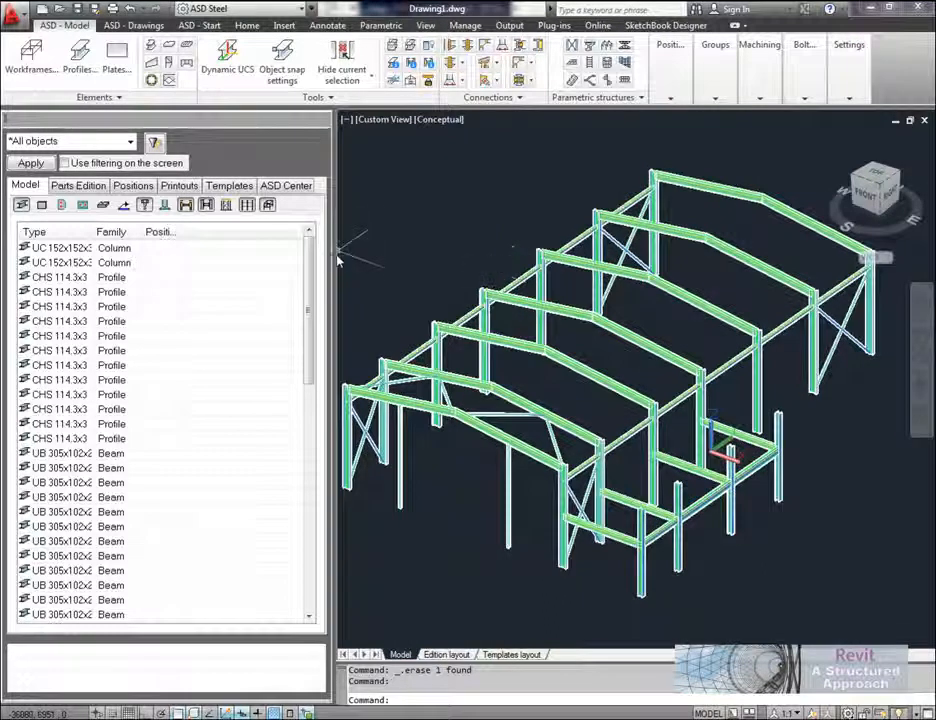
{"action": "left_click_drag", "start_coordinate": [335, 261], "coordinate": [222, 265]}
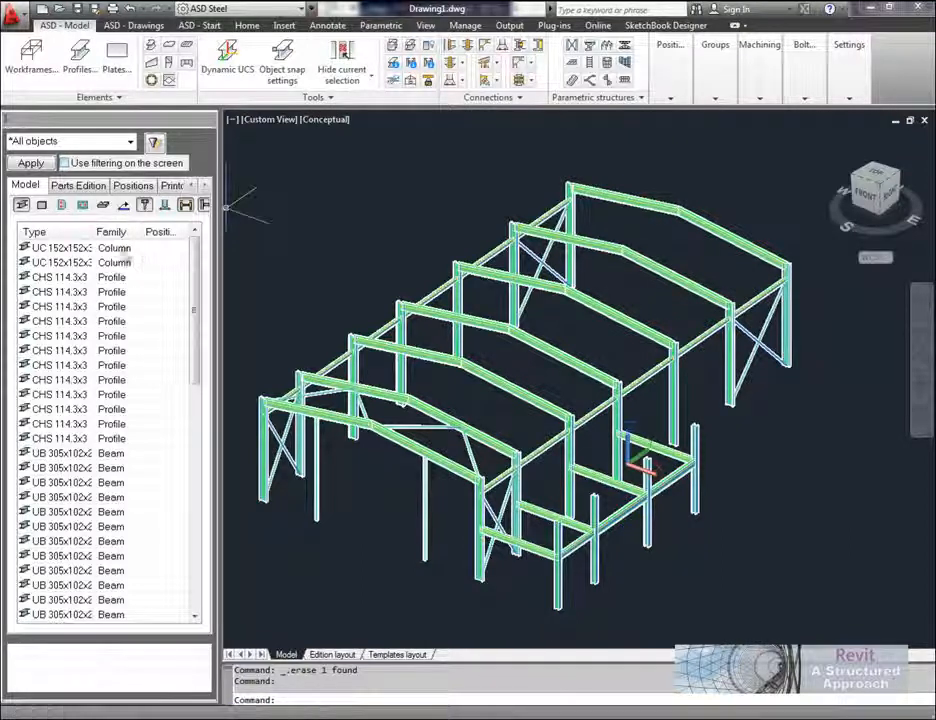
{"action": "left_click", "coordinate": [430, 48]}
{"action": "left_click", "coordinate": [430, 48]}
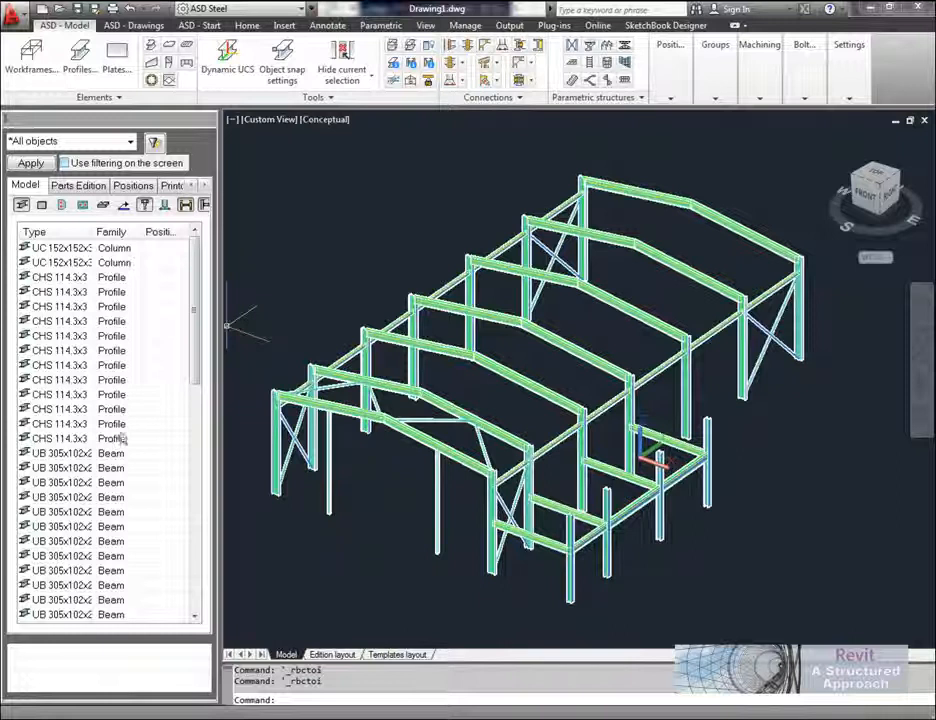
Step: View the profile properties of the horizontal CHS bracing member near the eaves, and close them without changes
{"action": "scroll", "coordinate": [330, 380], "scroll_direction": "up", "scroll_amount": 8}
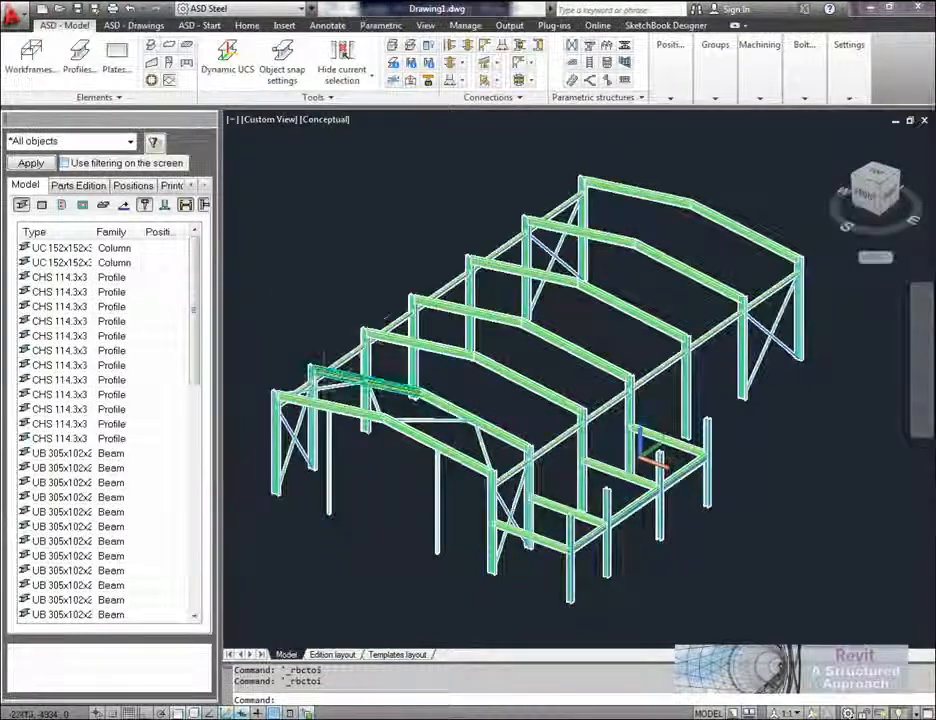
{"action": "left_click", "coordinate": [356, 386]}
{"action": "right_click", "coordinate": [364, 388]}
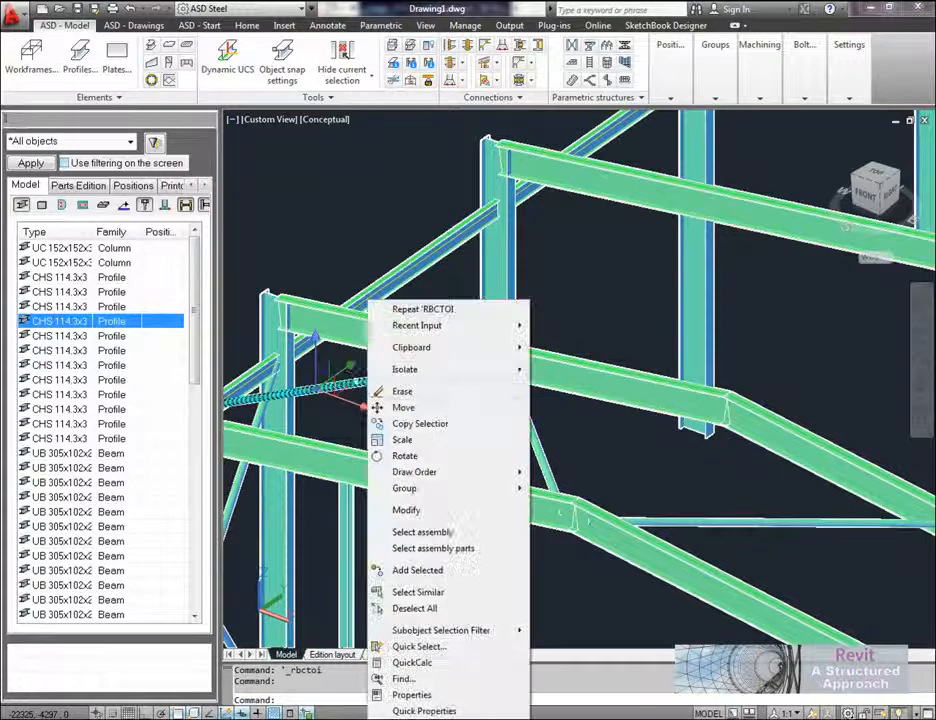
{"action": "left_click", "coordinate": [406, 510]}
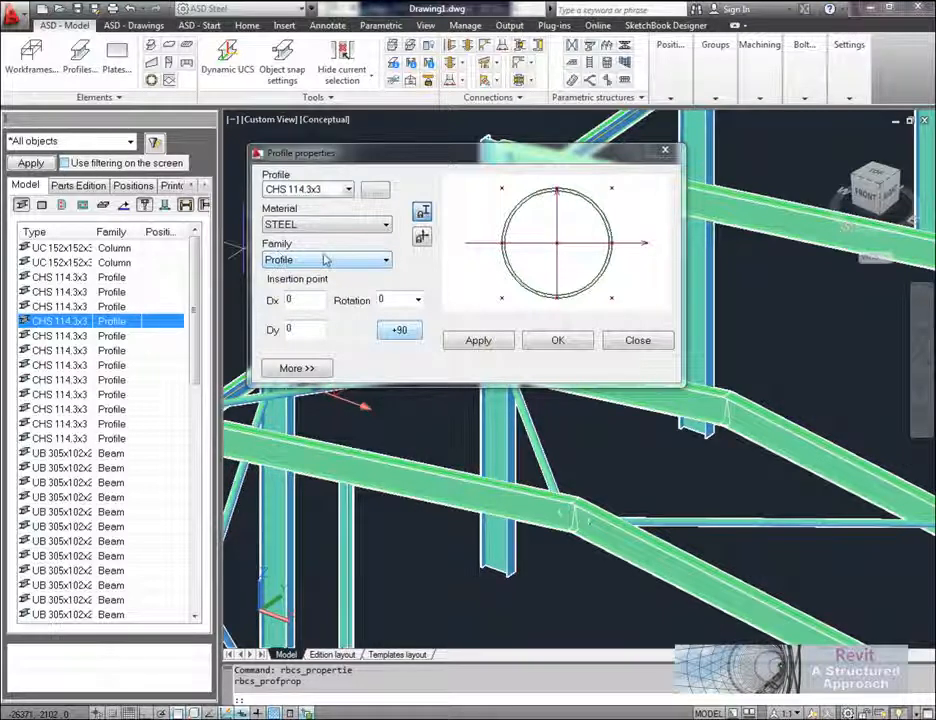
{"action": "left_click", "coordinate": [641, 346]}
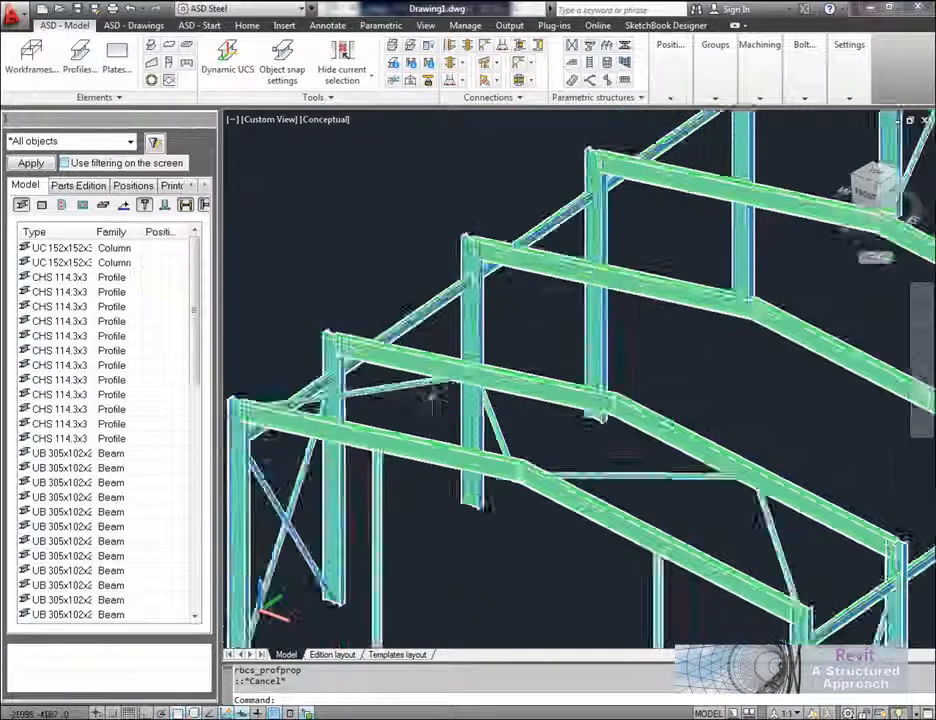
Step: Start an End Plate - Beam/Column flange connection between the front corner column and its rafter, and move its settings window clear of the joint
{"action": "scroll", "coordinate": [434, 394], "scroll_direction": "down", "scroll_amount": 3}
{"action": "middle_click_drag", "start_coordinate": [466, 420], "coordinate": [458, 381]}
{"action": "middle_click_drag", "start_coordinate": [600, 434], "coordinate": [486, 378]}
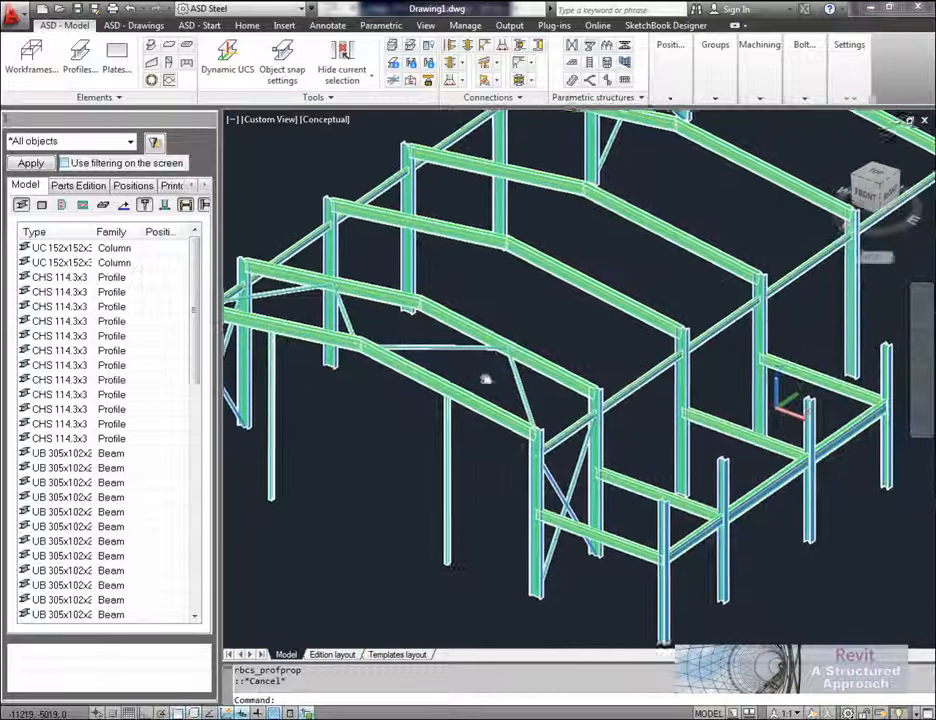
{"action": "scroll", "coordinate": [544, 424], "scroll_direction": "up", "scroll_amount": 2}
{"action": "scroll", "coordinate": [543, 430], "scroll_direction": "up", "scroll_amount": 5}
{"action": "middle_click_drag", "start_coordinate": [564, 424], "coordinate": [569, 377]}
{"action": "middle_click_drag", "start_coordinate": [582, 326], "coordinate": [624, 338]}
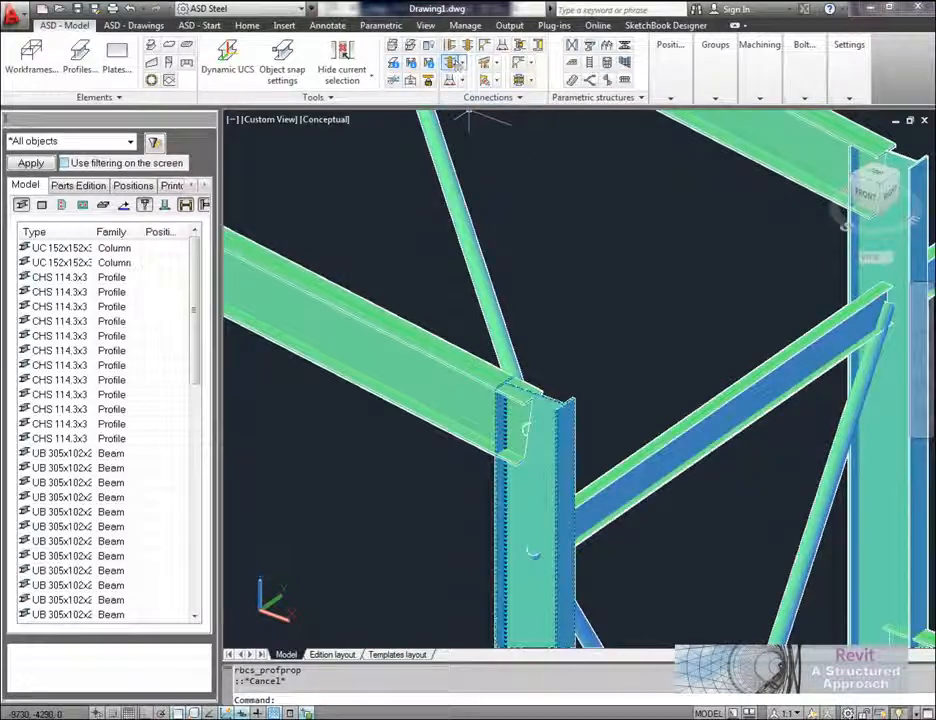
{"action": "left_click", "coordinate": [451, 47]}
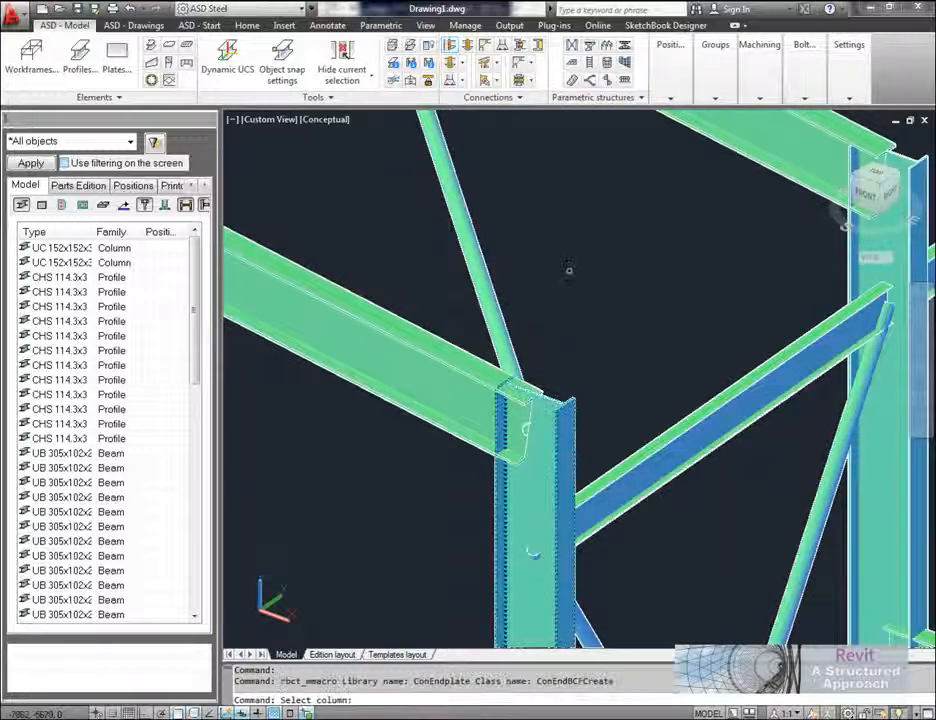
{"action": "middle_click_drag", "start_coordinate": [578, 315], "coordinate": [585, 293]}
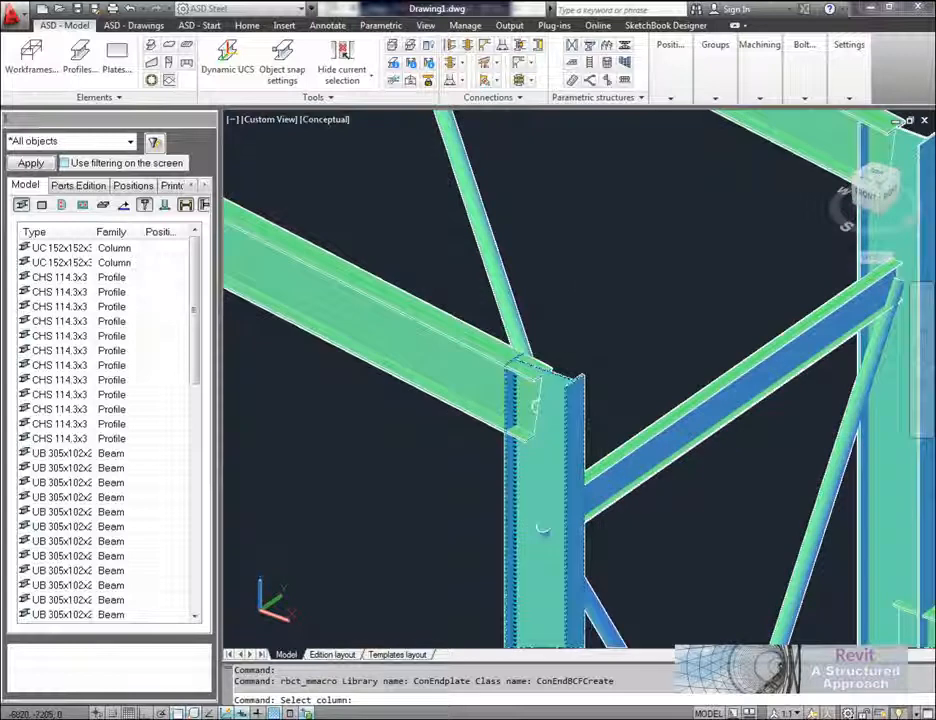
{"action": "left_click", "coordinate": [570, 376]}
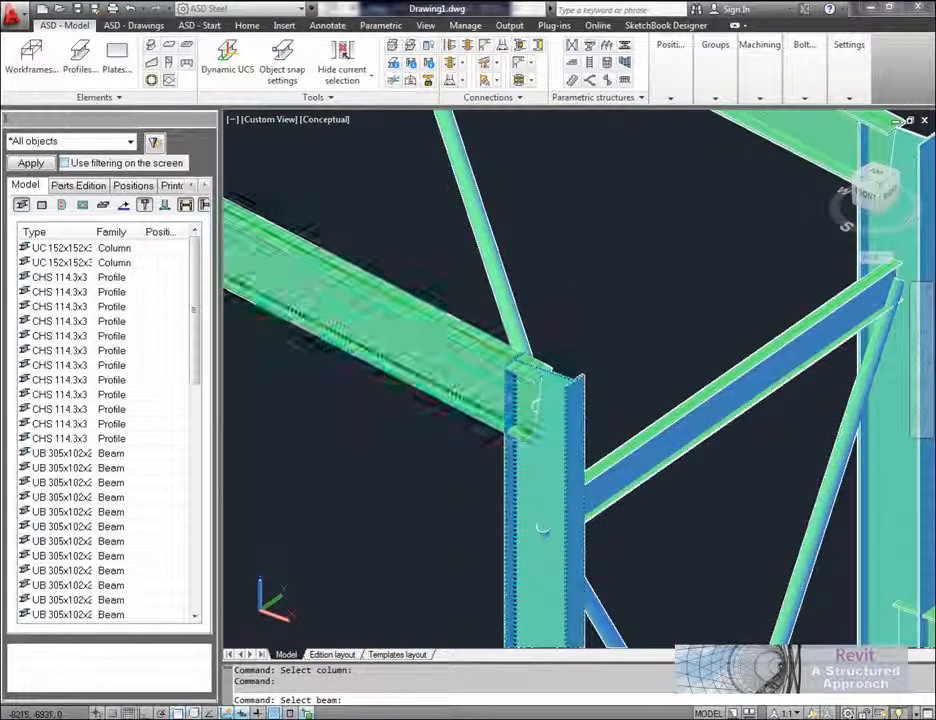
{"action": "left_click", "coordinate": [434, 297]}
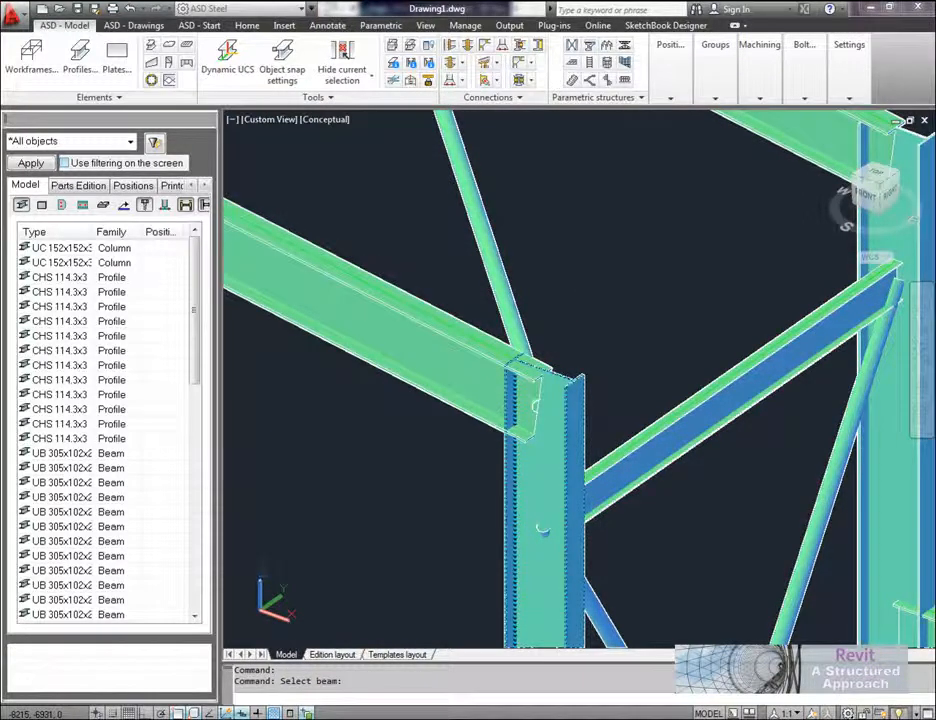
{"action": "left_click_drag", "start_coordinate": [325, 217], "coordinate": [503, 167]}
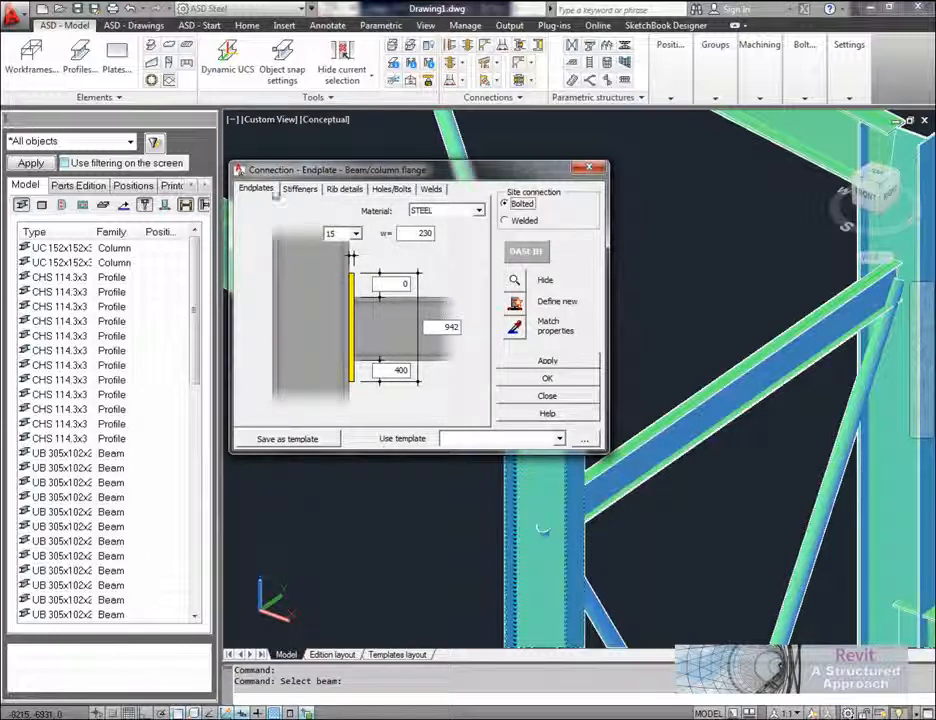
Step: Review the haunch shape and profile options, keep them, and add a column stiffener level with the haunch's lower end
{"action": "left_click", "coordinate": [306, 192]}
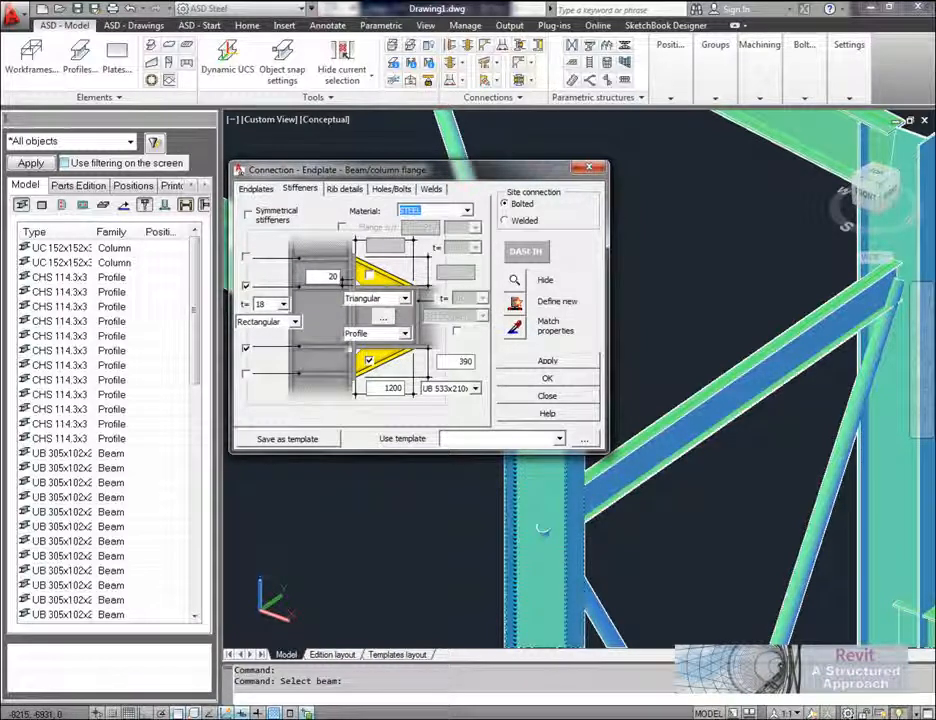
{"action": "left_click", "coordinate": [405, 299]}
{"action": "left_click", "coordinate": [390, 322]}
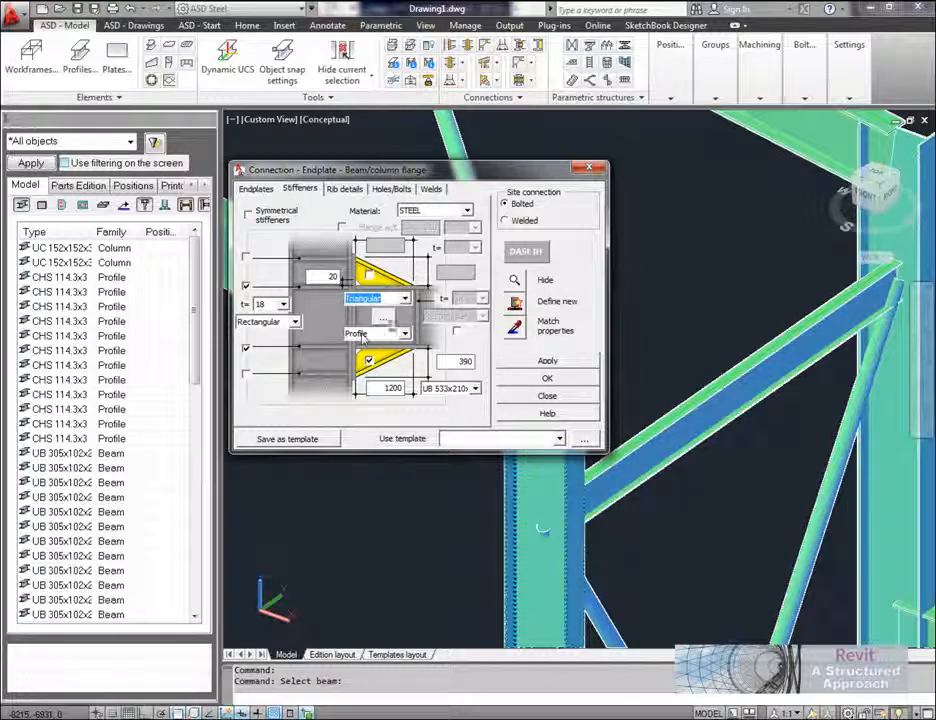
{"action": "left_click", "coordinate": [477, 390]}
{"action": "left_click", "coordinate": [454, 396]}
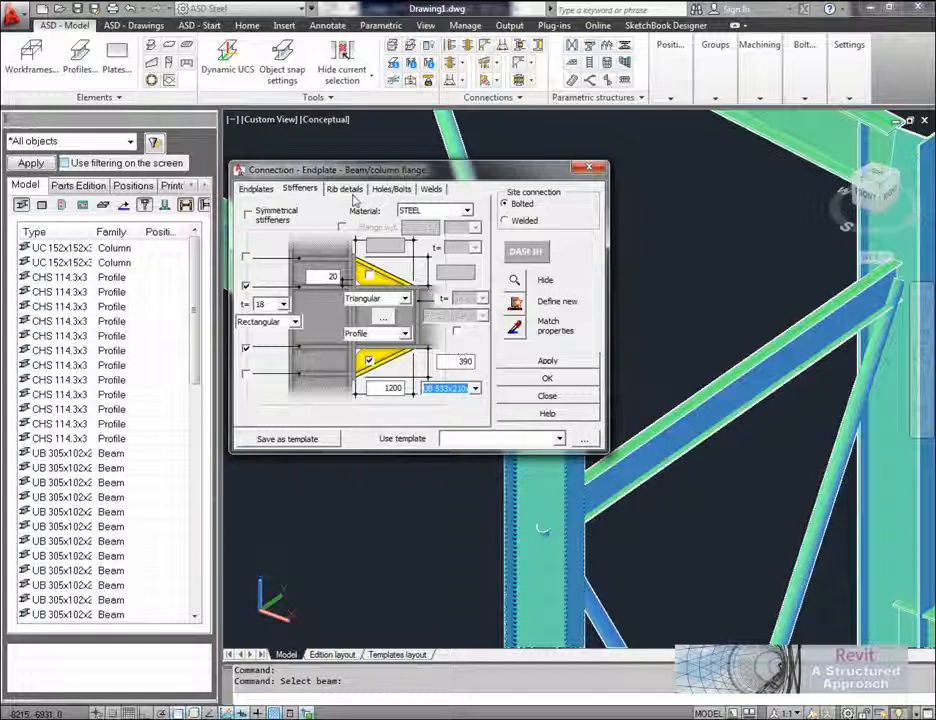
{"action": "left_click", "coordinate": [246, 375]}
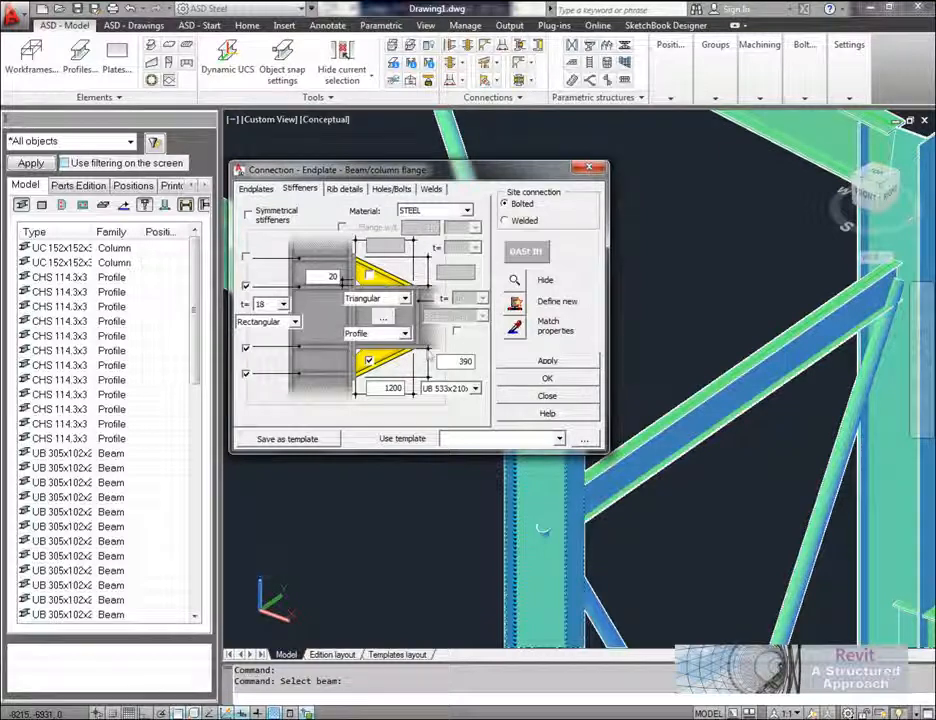
Step: Check the connection's rib details, hole layout, bolt settings and weld sizes, keeping the existing values
{"action": "left_click", "coordinate": [345, 189]}
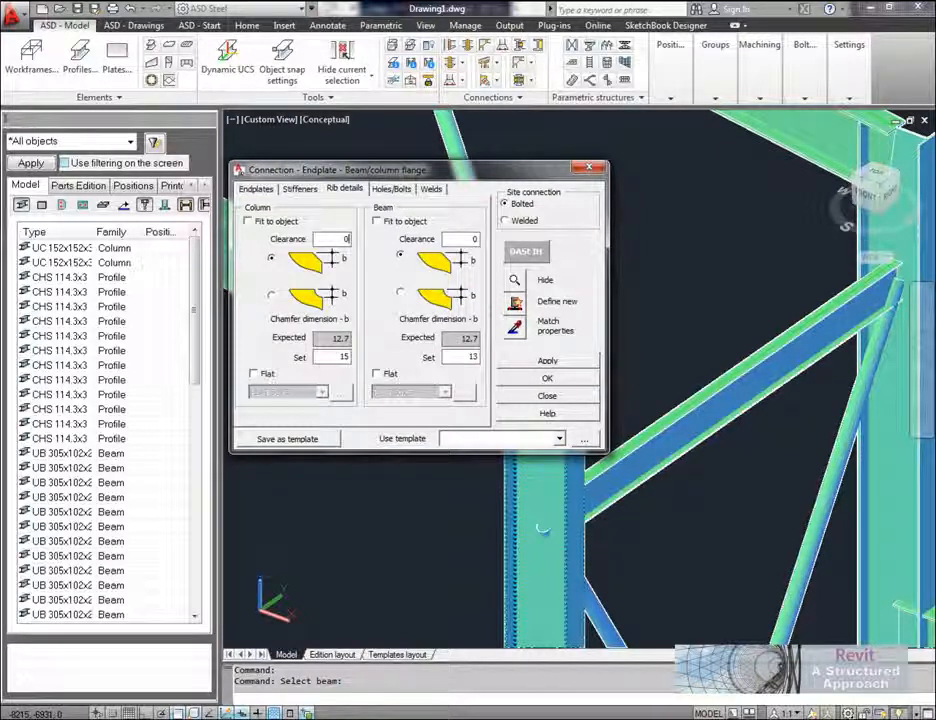
{"action": "left_click", "coordinate": [393, 190]}
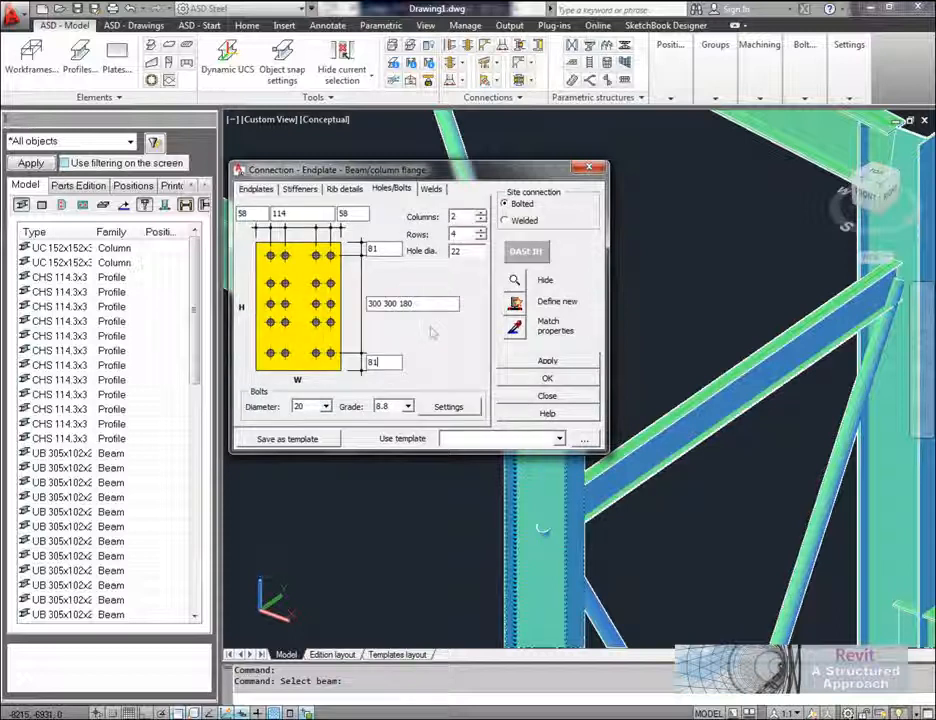
{"action": "left_click", "coordinate": [458, 409]}
{"action": "left_click_drag", "start_coordinate": [249, 20], "coordinate": [469, 170]}
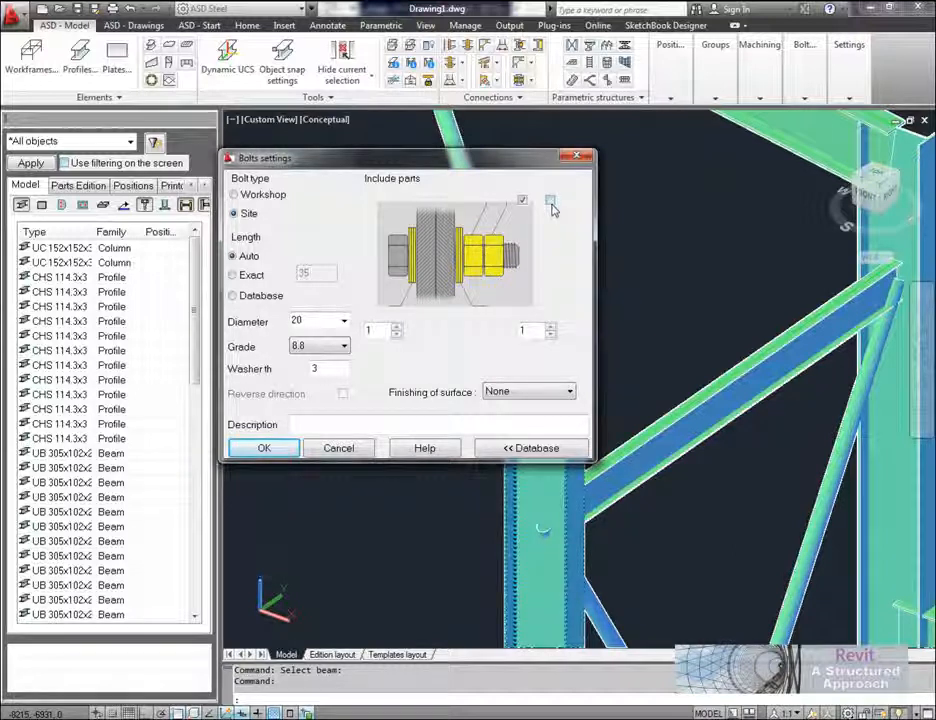
{"action": "left_click", "coordinate": [262, 447]}
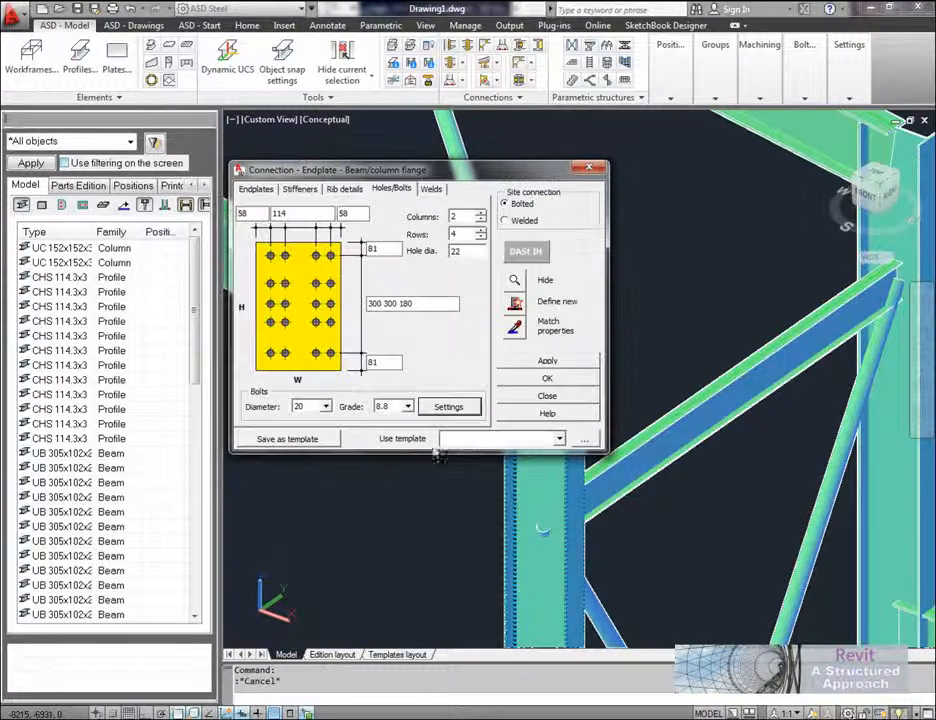
{"action": "left_click", "coordinate": [432, 191]}
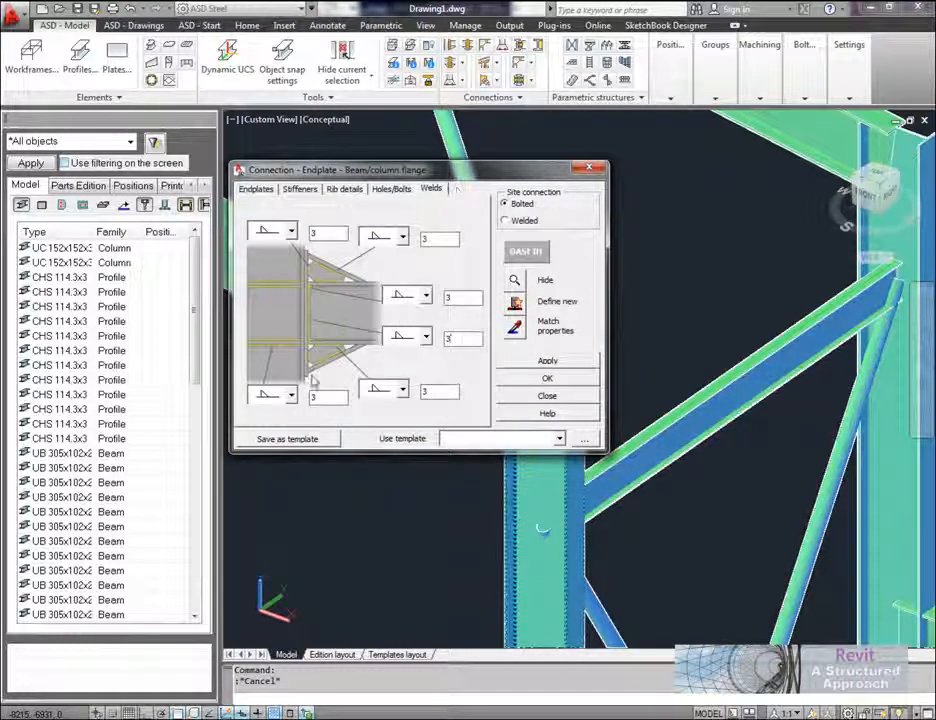
Step: Generate the haunched end plate connection at the front corner column, uncover the joint to inspect it, and close the settings
{"action": "left_click_drag", "start_coordinate": [499, 176], "coordinate": [471, 176]}
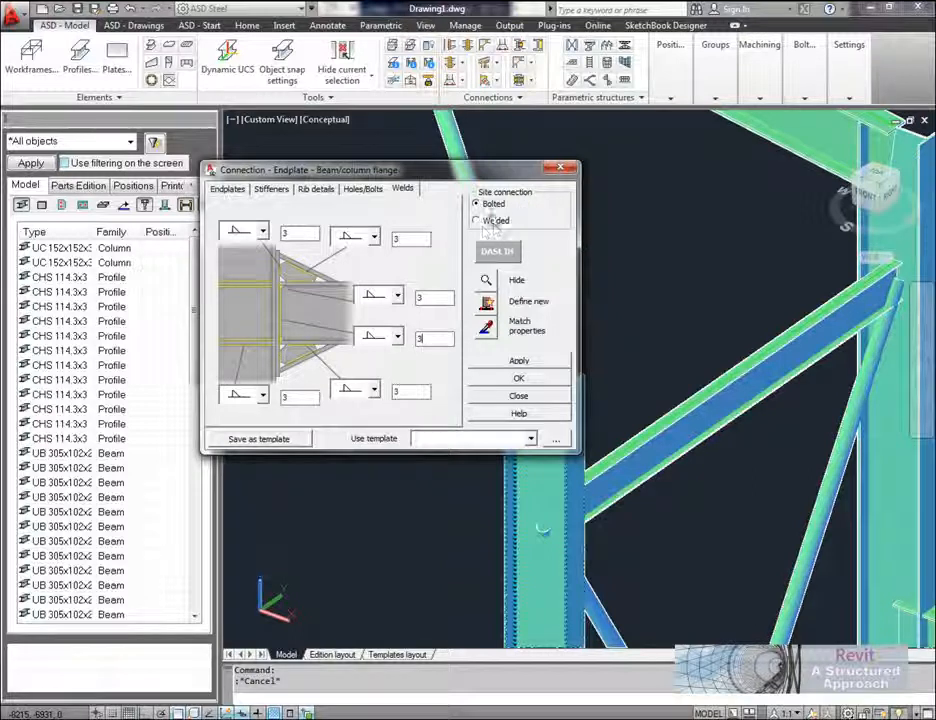
{"action": "left_click_drag", "start_coordinate": [360, 170], "coordinate": [343, 172]}
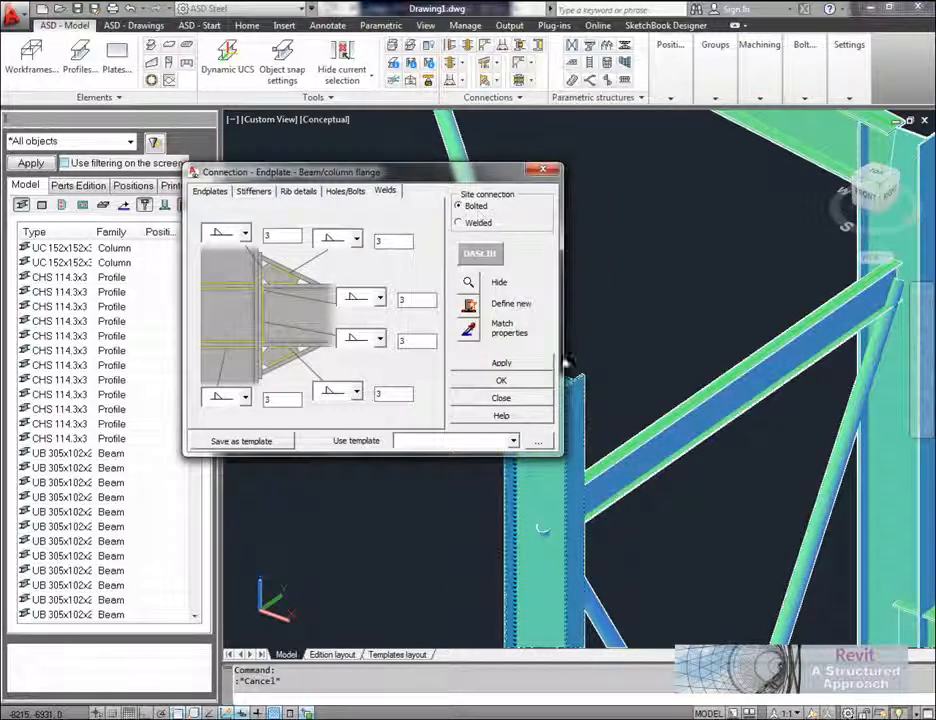
{"action": "left_click", "coordinate": [524, 366]}
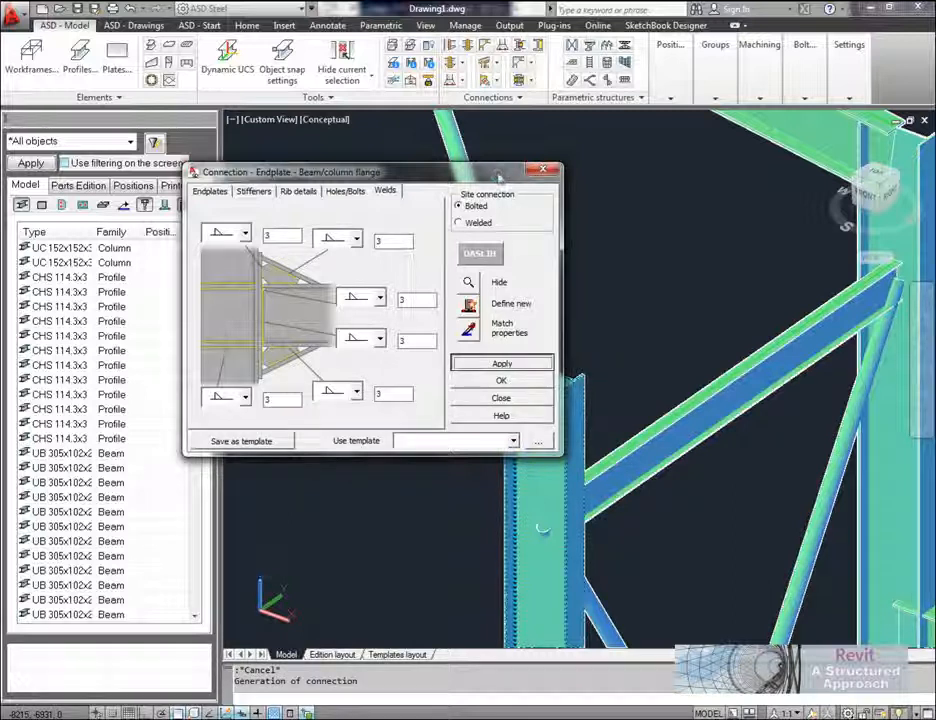
{"action": "left_click_drag", "start_coordinate": [501, 176], "coordinate": [338, 186]}
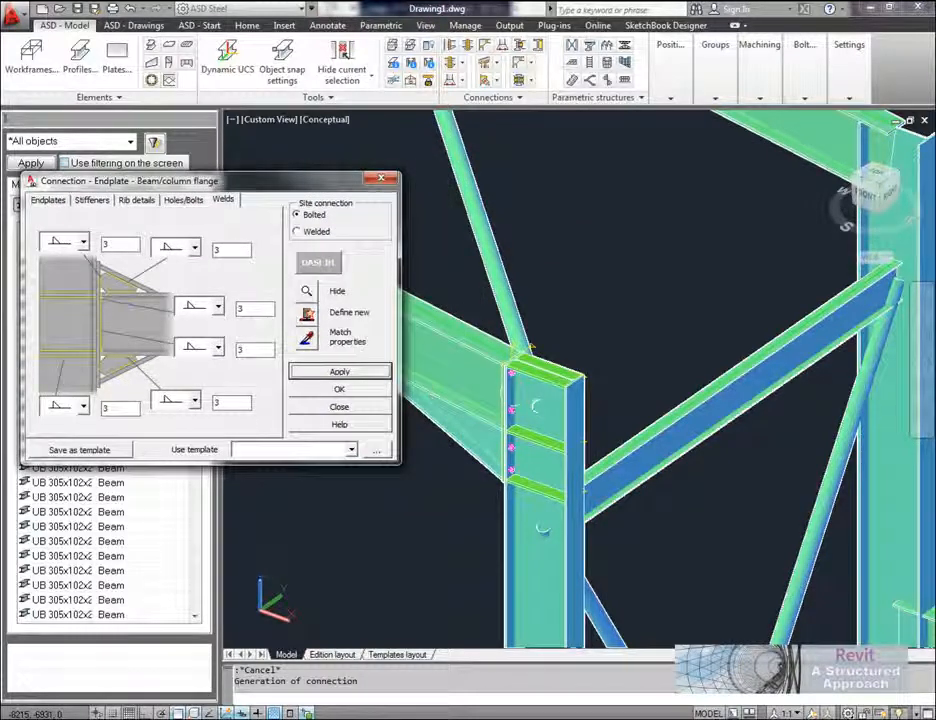
{"action": "left_click", "coordinate": [381, 409]}
Step: Include the plates and the connection's haunch profile in the object inspector's model list
{"action": "middle_click_drag", "start_coordinate": [430, 445], "coordinate": [630, 520]}
{"action": "scroll", "coordinate": [590, 490], "scroll_direction": "down", "scroll_amount": 5}
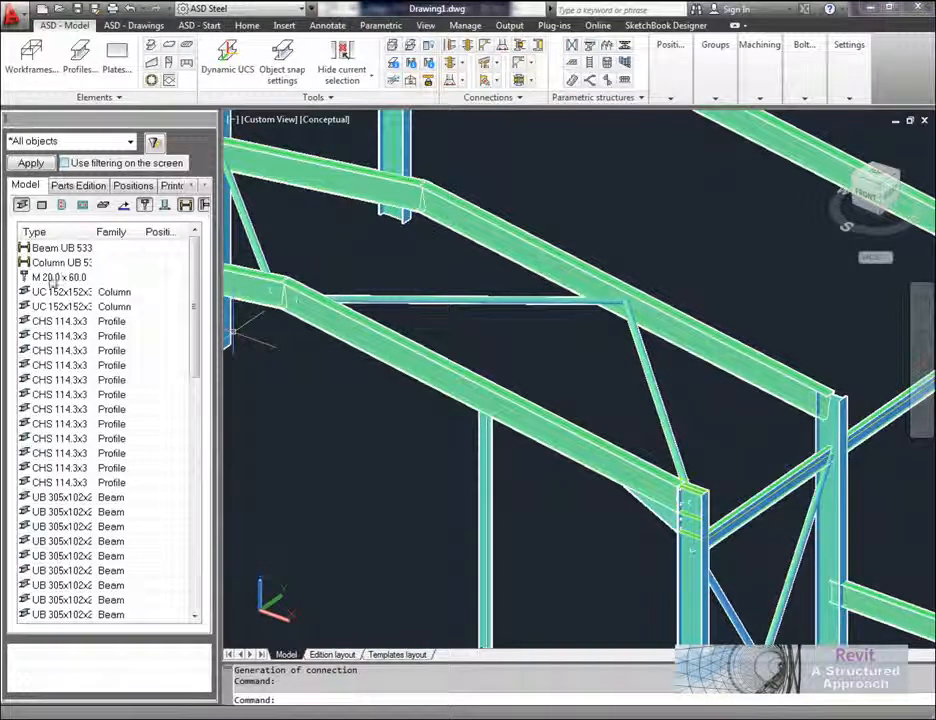
{"action": "mouse_move", "coordinate": [194, 306]}
{"action": "left_mouse_down"}
{"action": "mouse_move", "coordinate": [204, 522]}
{"action": "mouse_move", "coordinate": [203, 286]}
{"action": "left_mouse_up"}
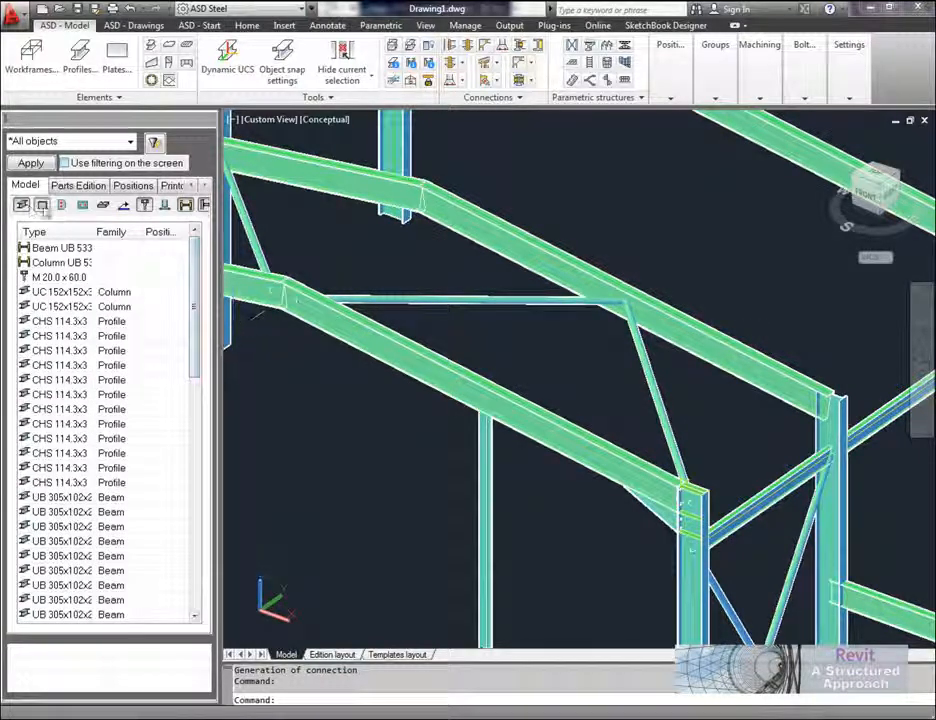
{"action": "left_click", "coordinate": [62, 204]}
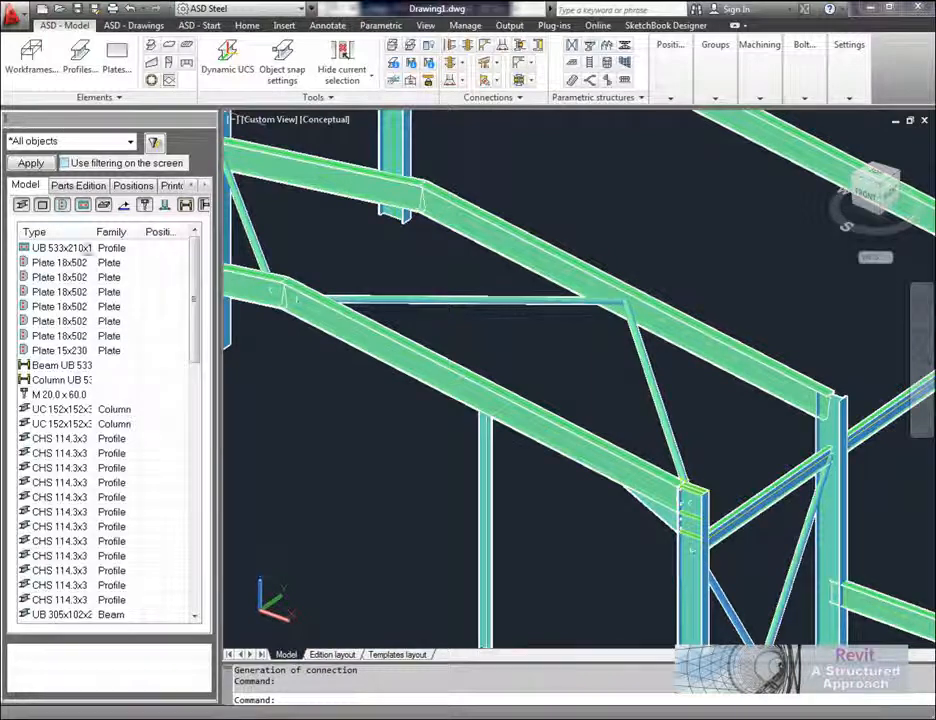
Step: Start an End plate - Apex connection between the two front frame rafters meeting at the ridge
{"action": "middle_click_drag", "start_coordinate": [352, 407], "coordinate": [532, 491]}
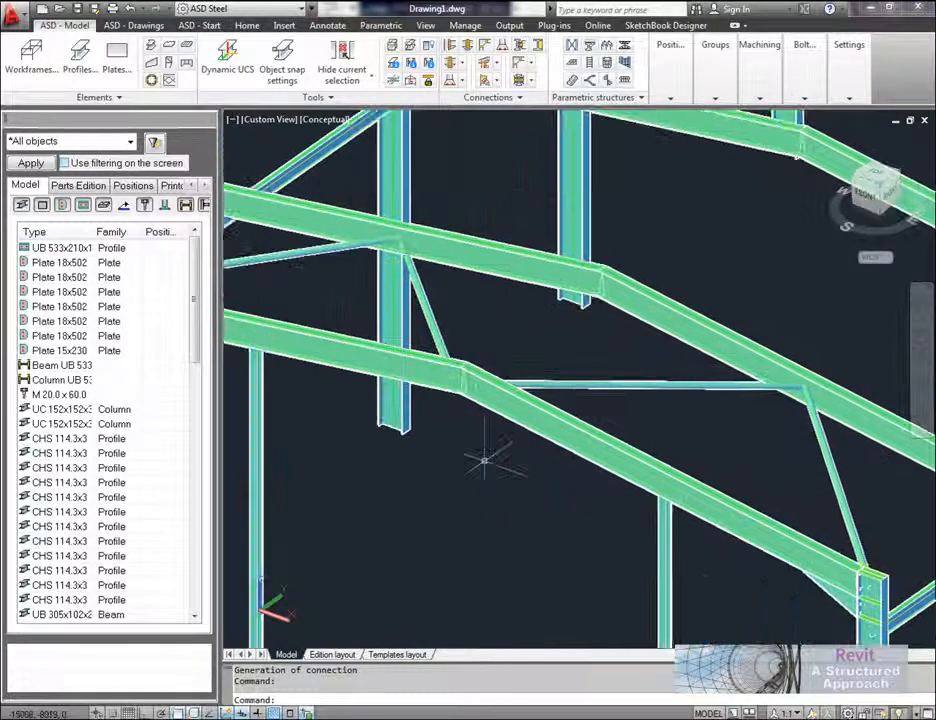
{"action": "scroll", "coordinate": [462, 372], "scroll_direction": "up", "scroll_amount": 6}
{"action": "middle_click_drag", "start_coordinate": [545, 280], "coordinate": [502, 236]}
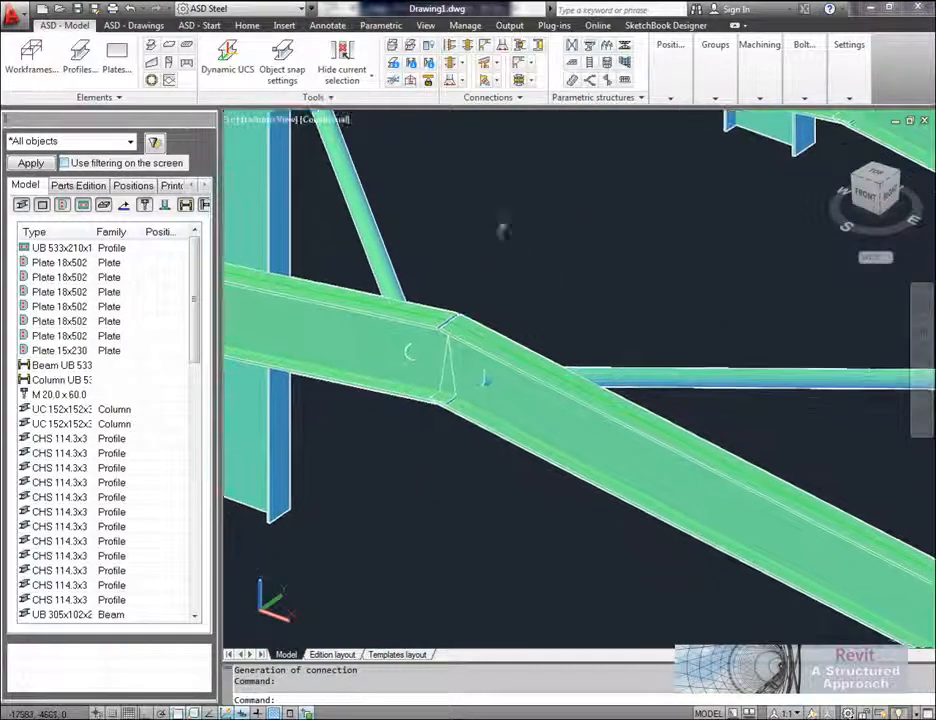
{"action": "left_click", "coordinate": [458, 62]}
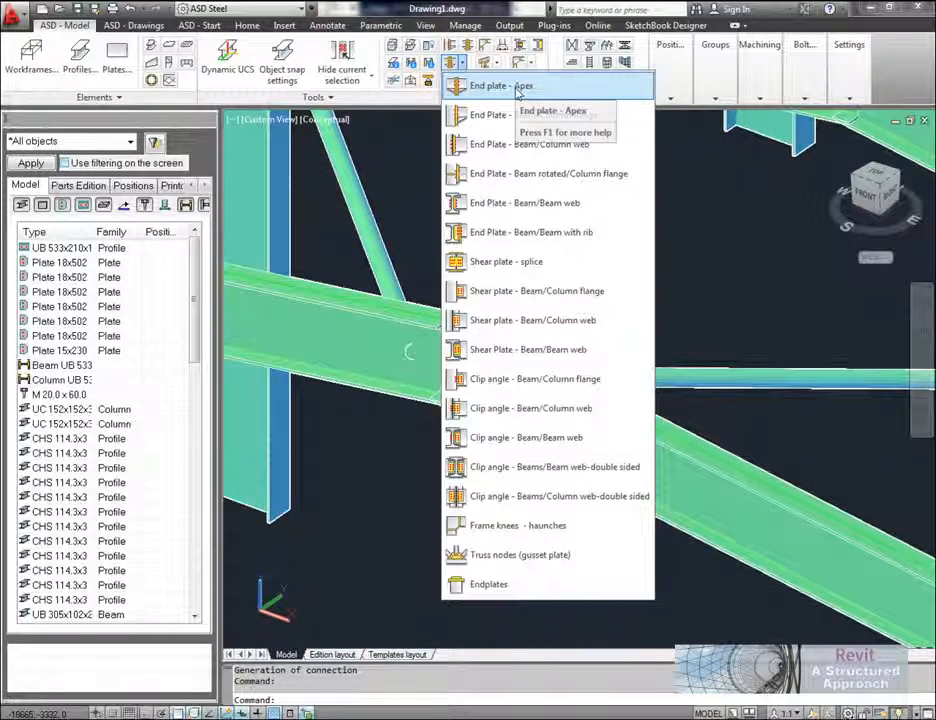
{"action": "left_click", "coordinate": [518, 90]}
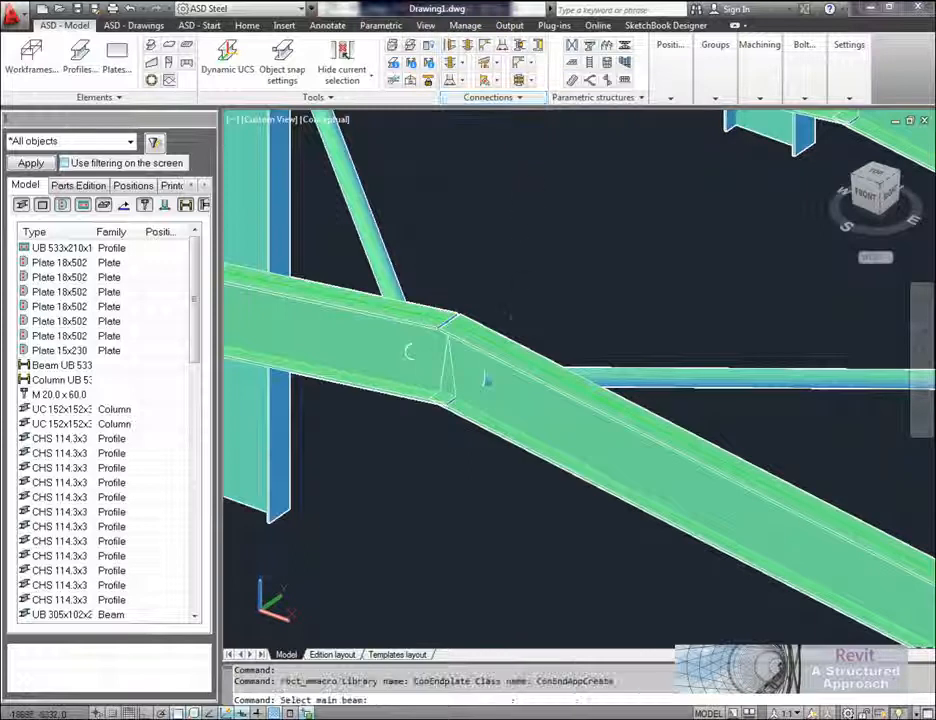
{"action": "left_click", "coordinate": [485, 378]}
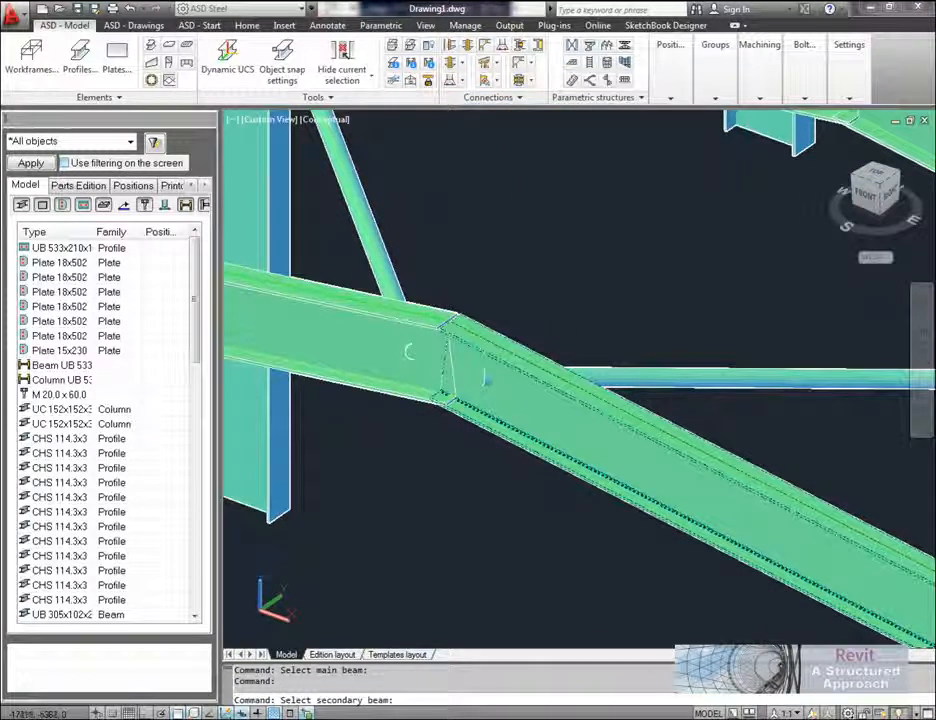
{"action": "left_click", "coordinate": [408, 352]}
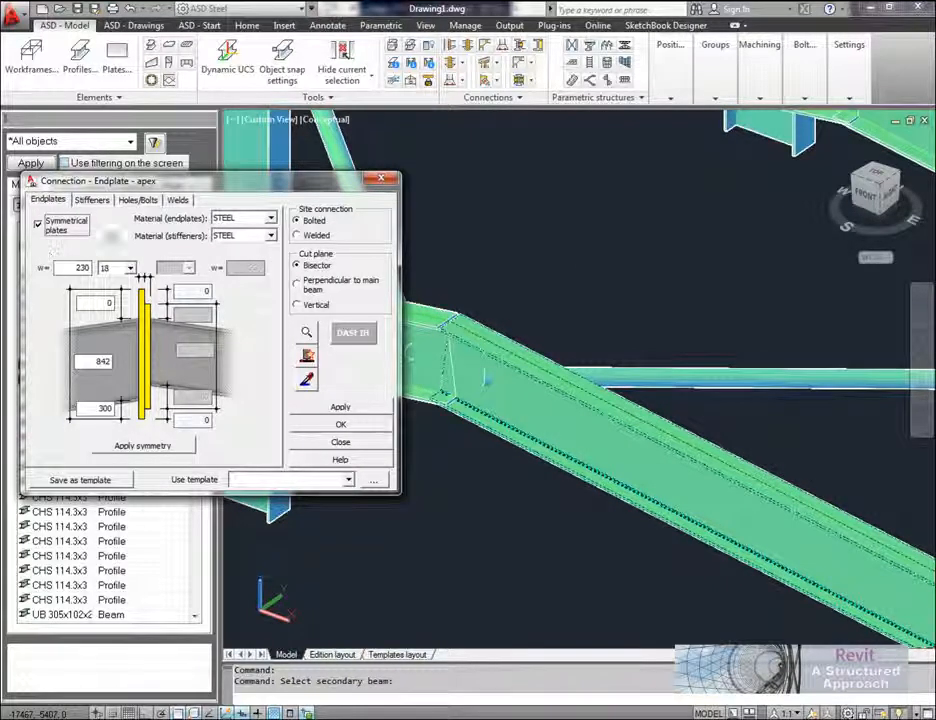
Step: Check the apex connection's stiffeners and bolt layout, generate the connection with its existing values, and close its settings
{"action": "left_click", "coordinate": [92, 199]}
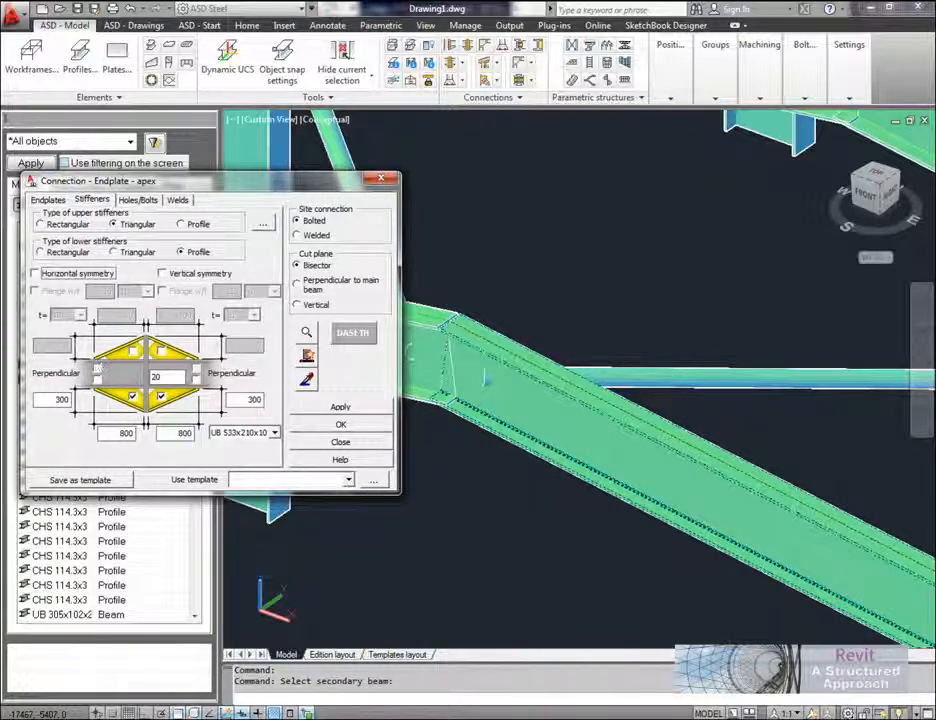
{"action": "left_click_drag", "start_coordinate": [85, 181], "coordinate": [99, 178]}
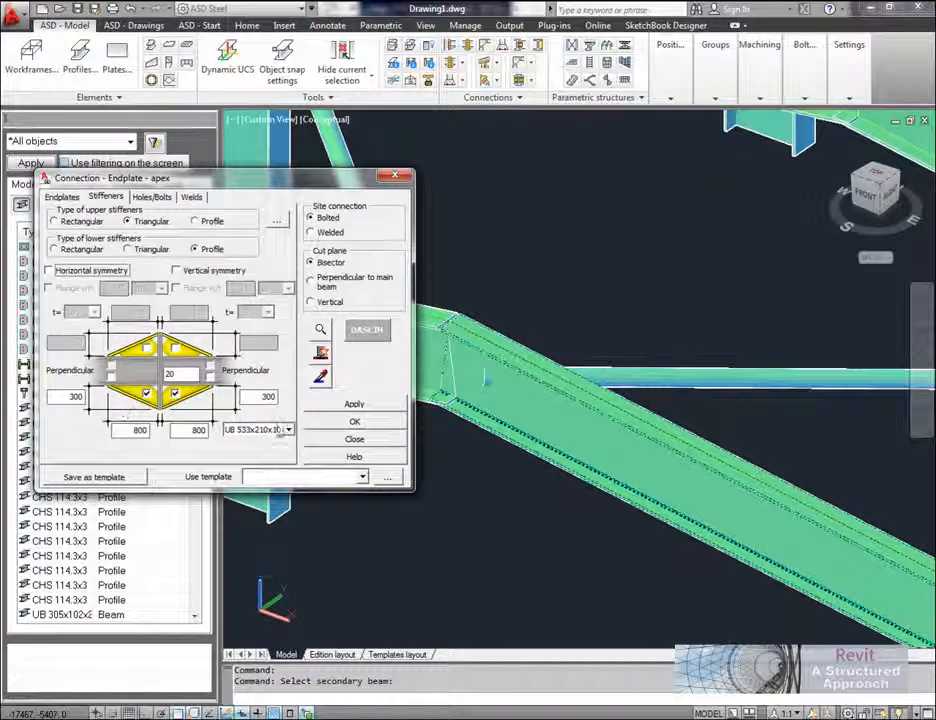
{"action": "left_click", "coordinate": [153, 197]}
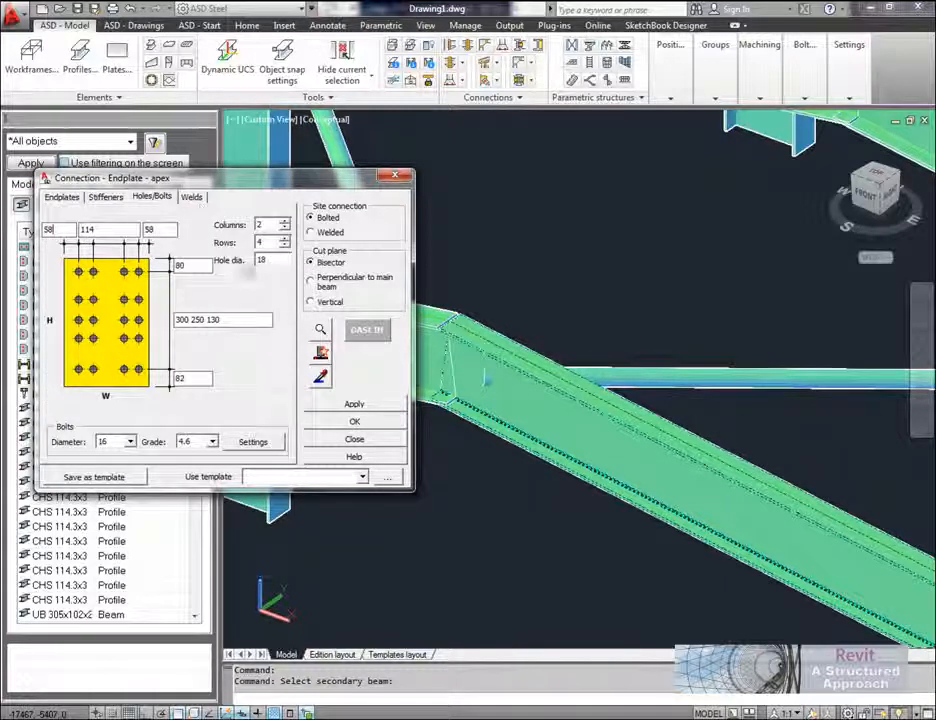
{"action": "left_click", "coordinate": [355, 405]}
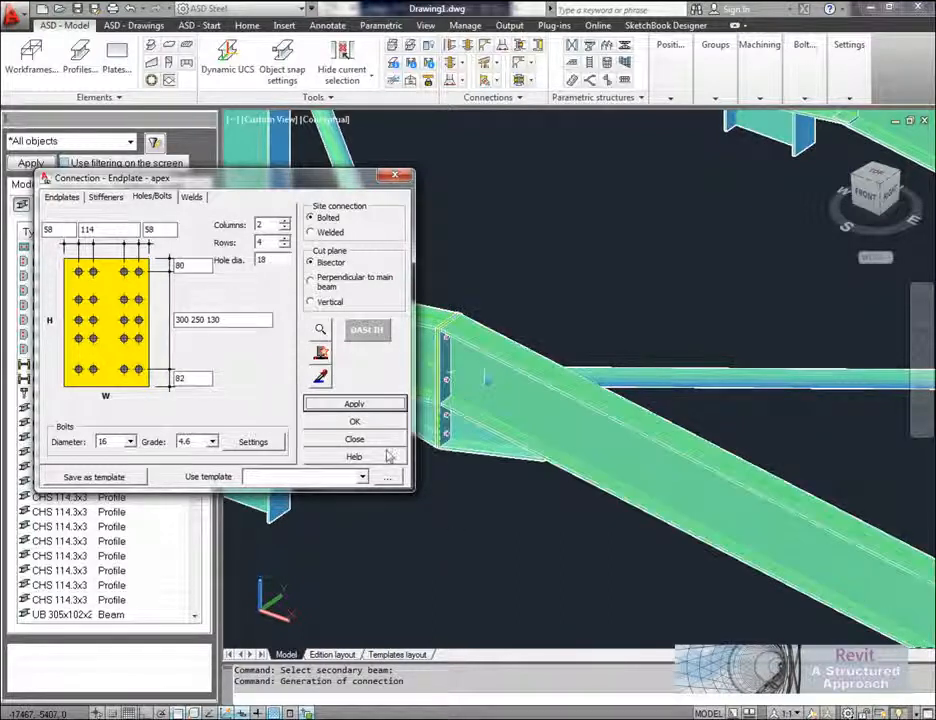
{"action": "left_click", "coordinate": [325, 439]}
Step: Start an End Plate - Beam/Column flange connection between the front frame's opposite corner column and its rafter
{"action": "scroll", "coordinate": [512, 508], "scroll_direction": "down", "scroll_amount": 10}
{"action": "middle_click_drag", "start_coordinate": [520, 524], "coordinate": [495, 467]}
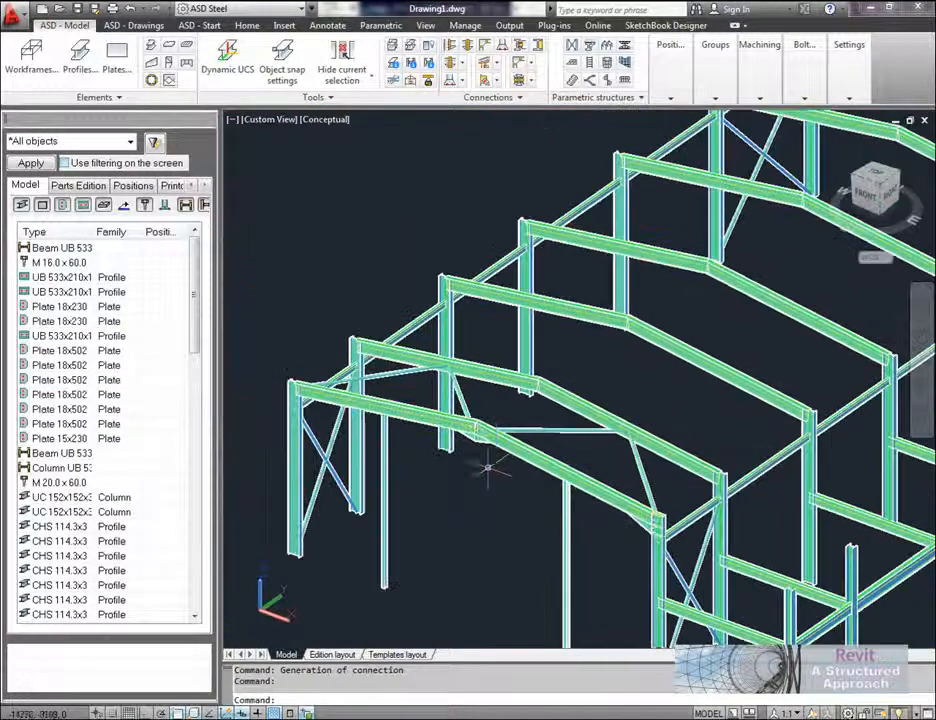
{"action": "scroll", "coordinate": [281, 392], "scroll_direction": "up", "scroll_amount": 8}
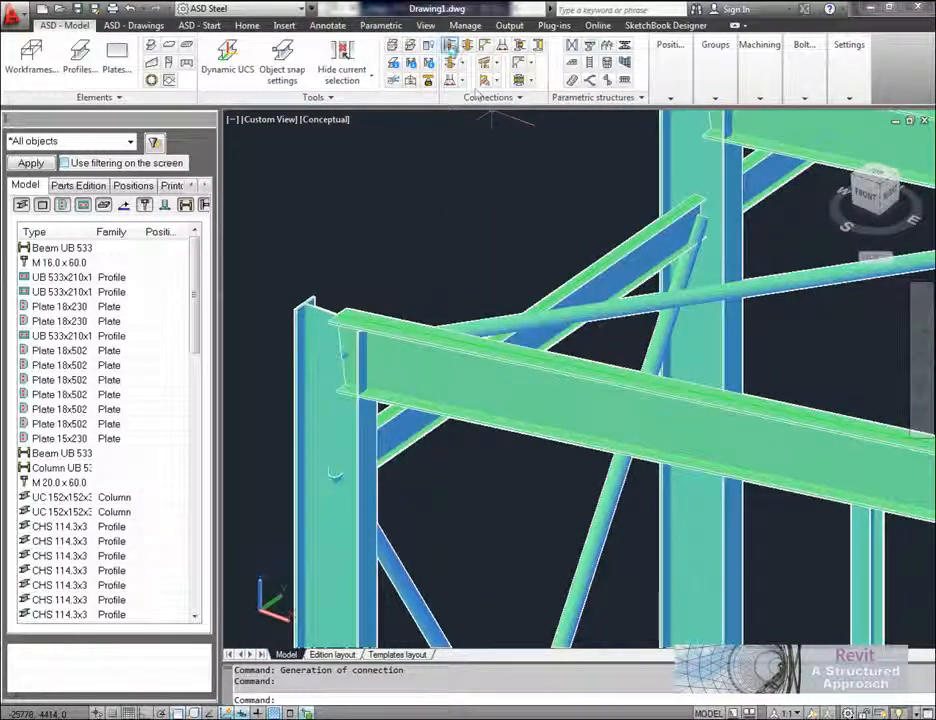
{"action": "left_click", "coordinate": [450, 46]}
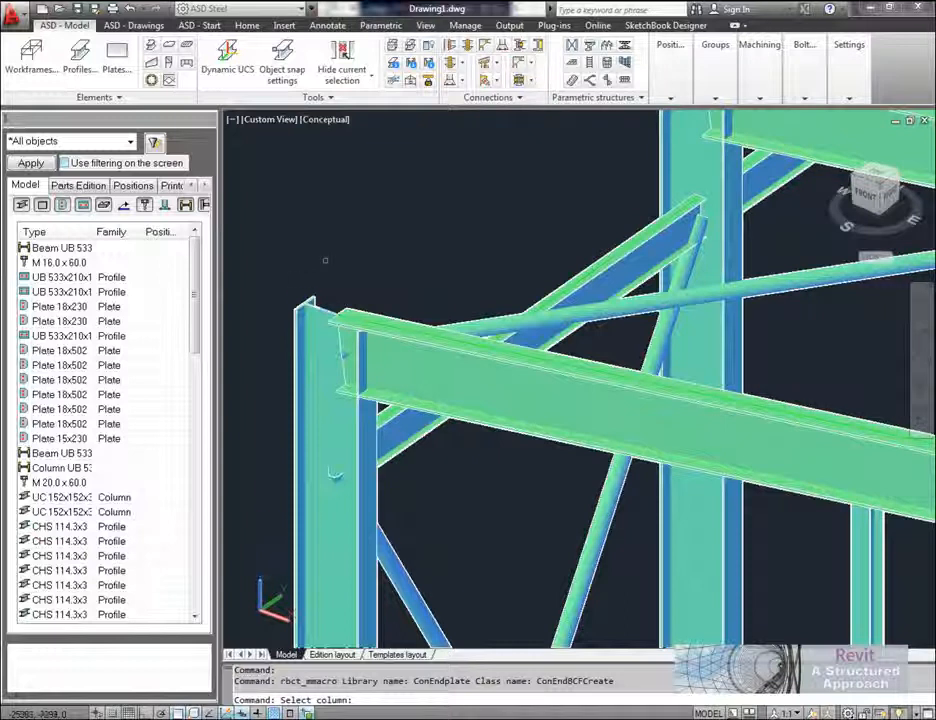
{"action": "left_click", "coordinate": [293, 293]}
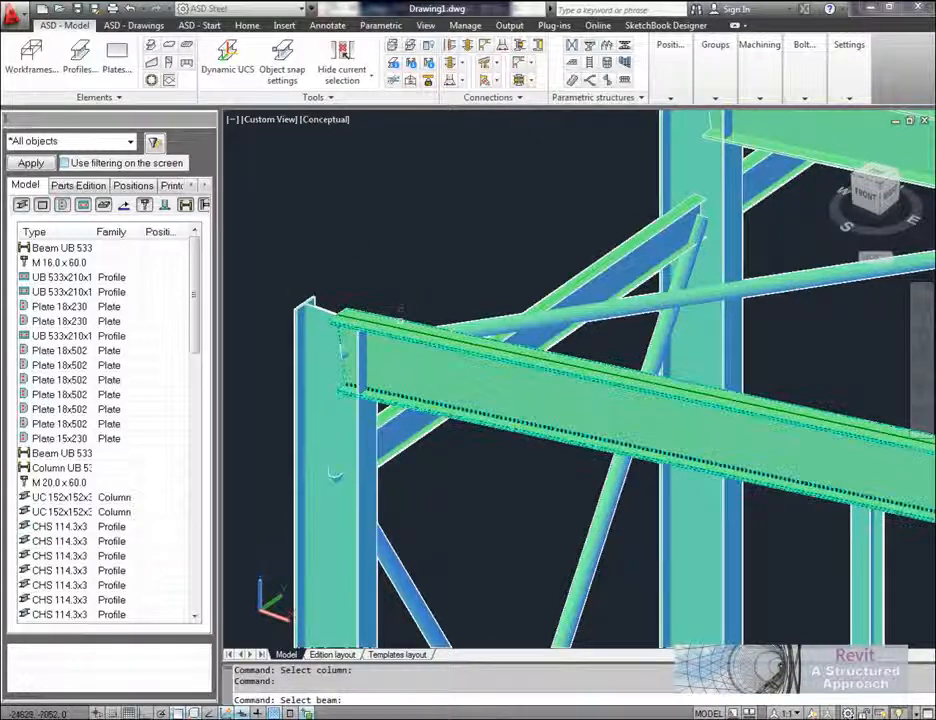
{"action": "left_click", "coordinate": [598, 322]}
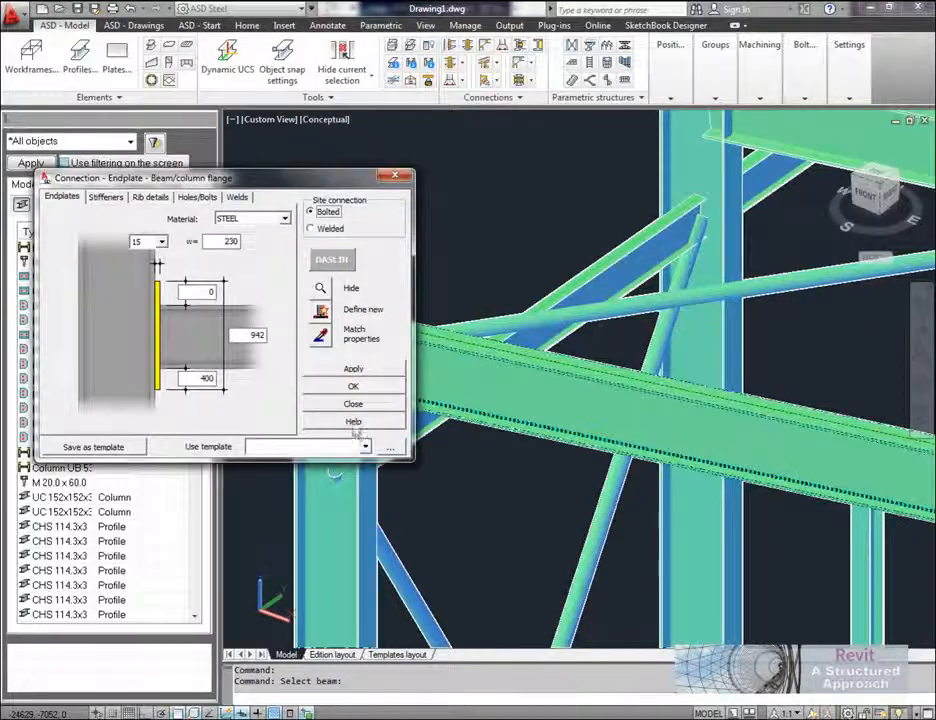
Step: Load the Rafter template, set the column rib chamfer dimension to 15, and generate the connection
{"action": "left_click", "coordinate": [364, 445]}
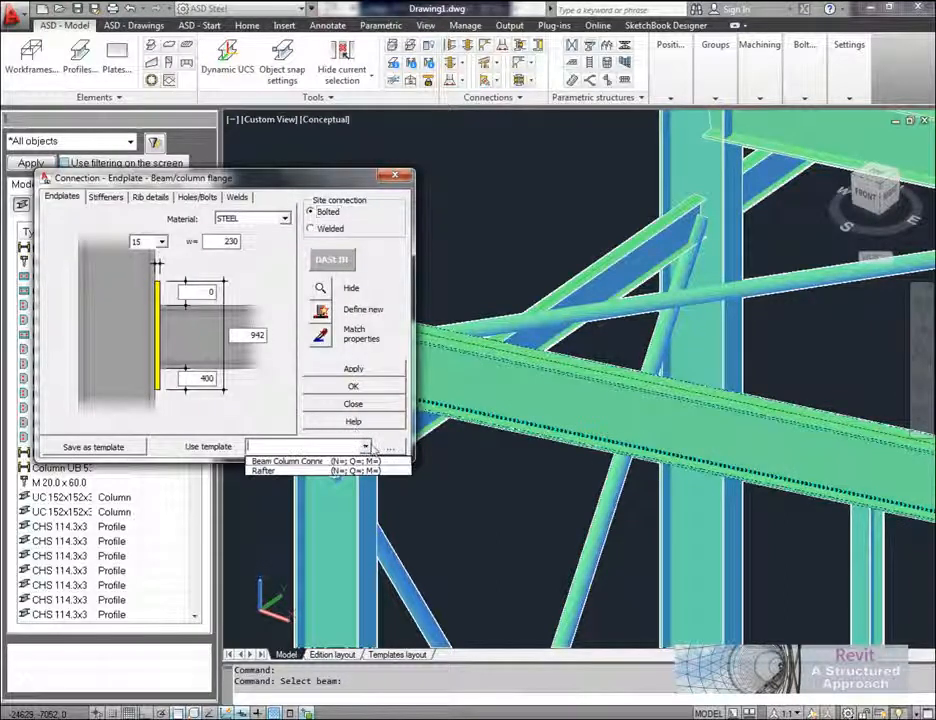
{"action": "left_click", "coordinate": [298, 470]}
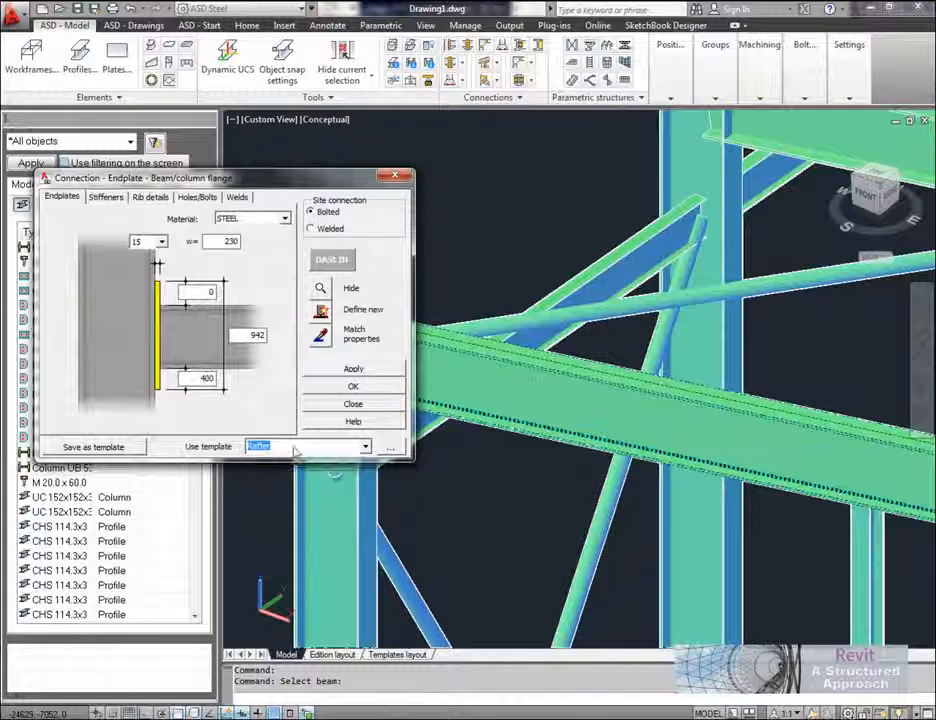
{"action": "left_click", "coordinate": [153, 199]}
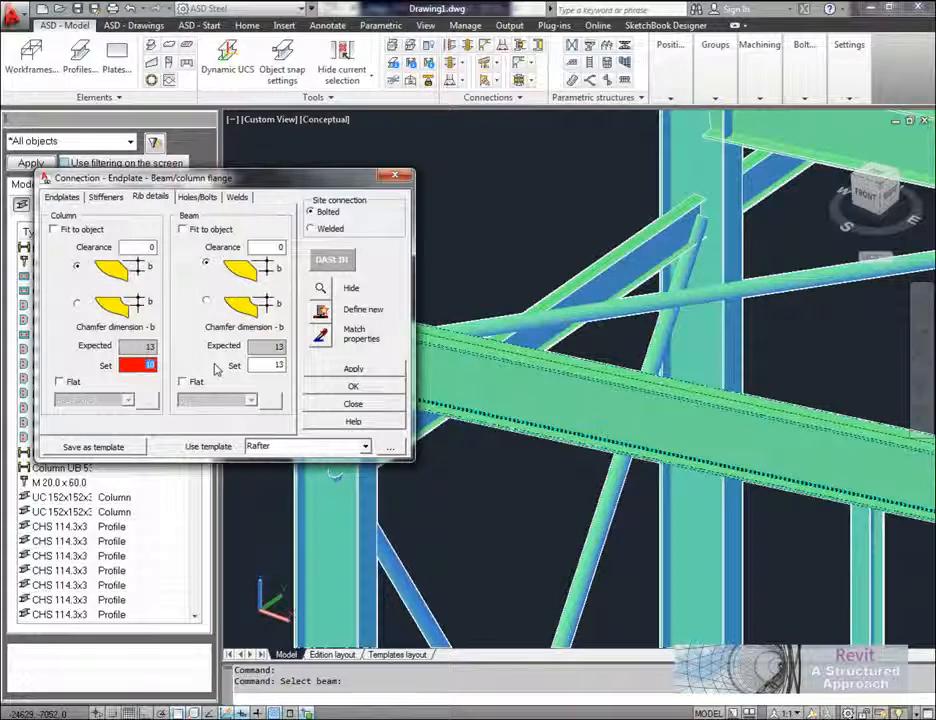
{"action": "type", "text": "15"}
{"action": "left_click", "coordinate": [370, 370]}
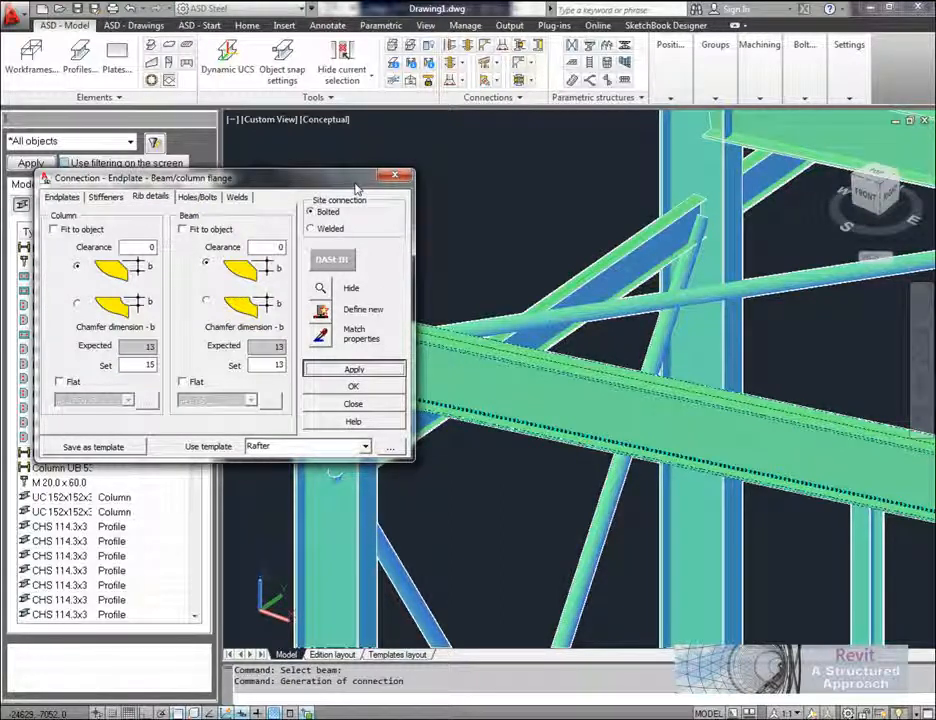
Step: Close the settings of the end plate connection between the corner column and rafter
{"action": "left_click_drag", "start_coordinate": [349, 188], "coordinate": [306, 118]}
{"action": "left_click", "coordinate": [325, 334]}
Step: Start a pinned with pivot pipe connection between the front rafter and its pipe brace at the apex, choosing a profile as the limitation
{"action": "middle_click_drag", "start_coordinate": [401, 382], "coordinate": [638, 302], "text": "shift"}
{"action": "scroll", "coordinate": [585, 297], "scroll_direction": "up", "scroll_amount": 6}
{"action": "scroll", "coordinate": [640, 304], "scroll_direction": "up", "scroll_amount": 4}
{"action": "middle_click_drag", "start_coordinate": [725, 376], "coordinate": [628, 335]}
{"action": "middle_click_drag", "start_coordinate": [400, 150], "coordinate": [460, 200]}
{"action": "left_click", "coordinate": [486, 79]}
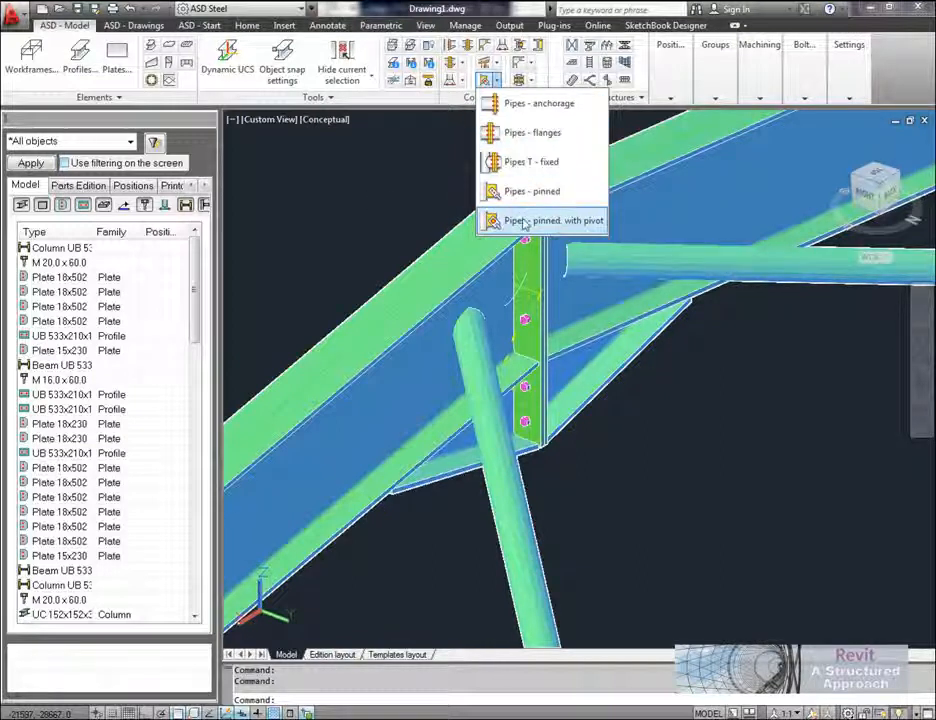
{"action": "left_click", "coordinate": [546, 222]}
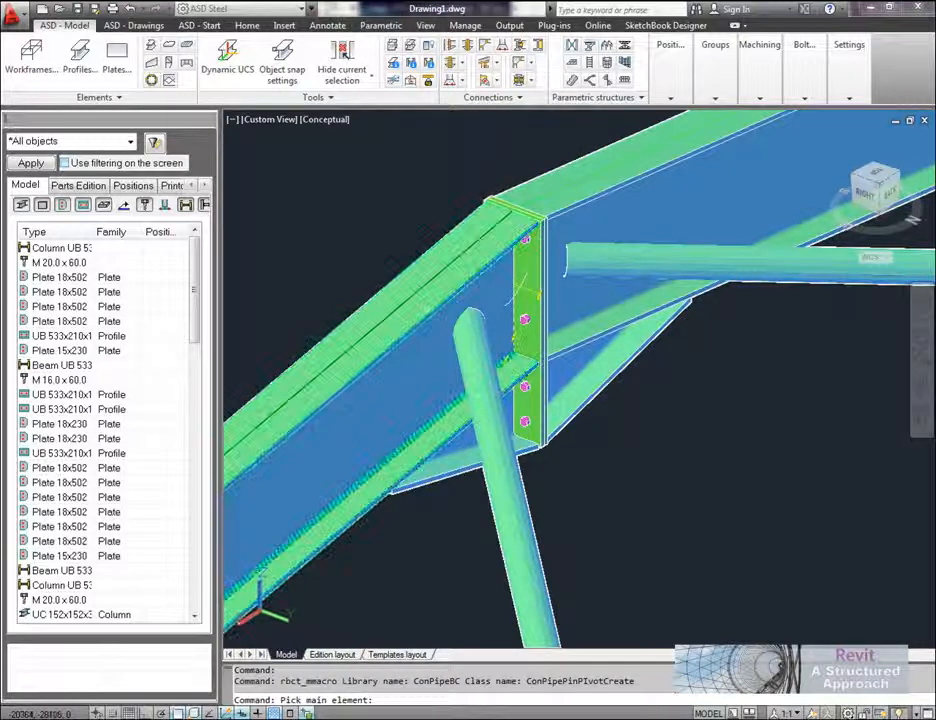
{"action": "left_click", "coordinate": [440, 264]}
{"action": "left_click", "coordinate": [522, 495]}
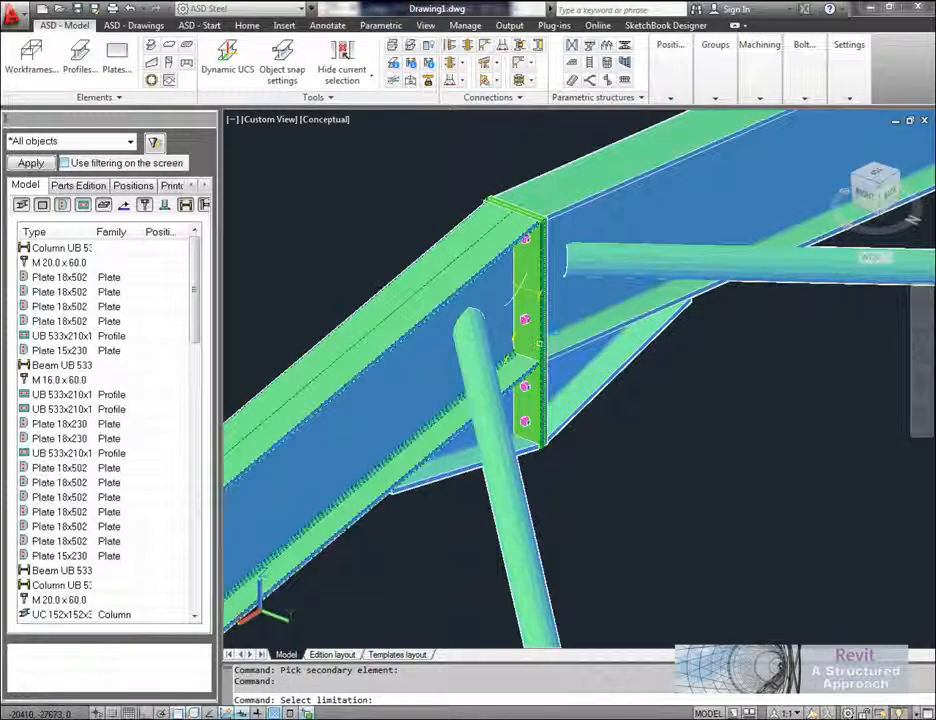
{"action": "left_click", "coordinate": [539, 344]}
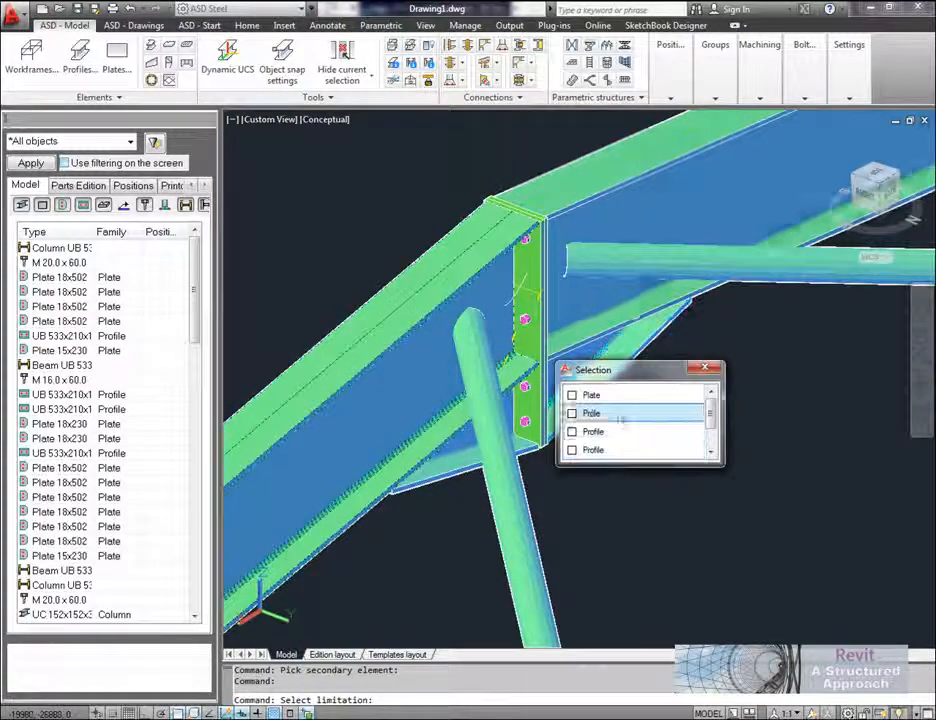
{"action": "left_click", "coordinate": [590, 413]}
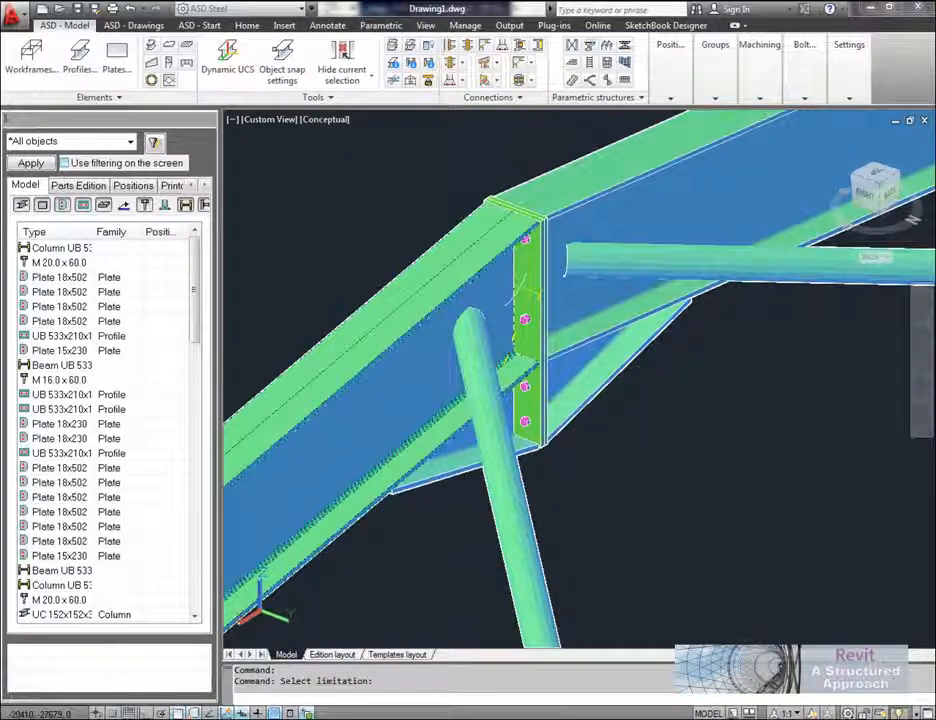
Step: Check the extending and sealing plate settings of the pivoted connection, and set the gusset plate's shape to Rectangle
{"action": "left_click_drag", "start_coordinate": [474, 8], "coordinate": [293, 120]}
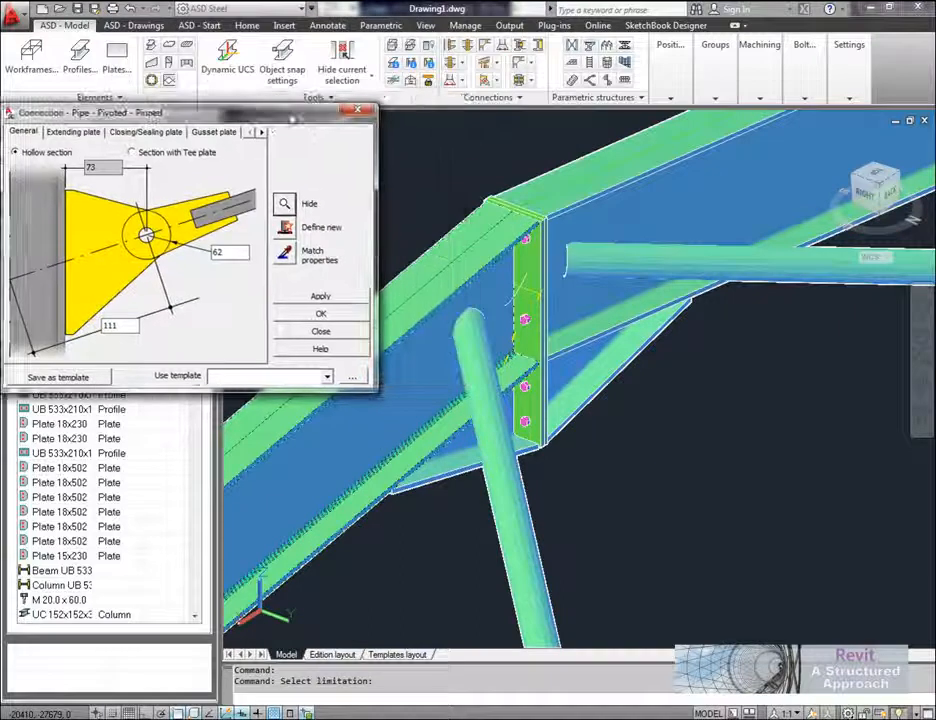
{"action": "left_click", "coordinate": [73, 134]}
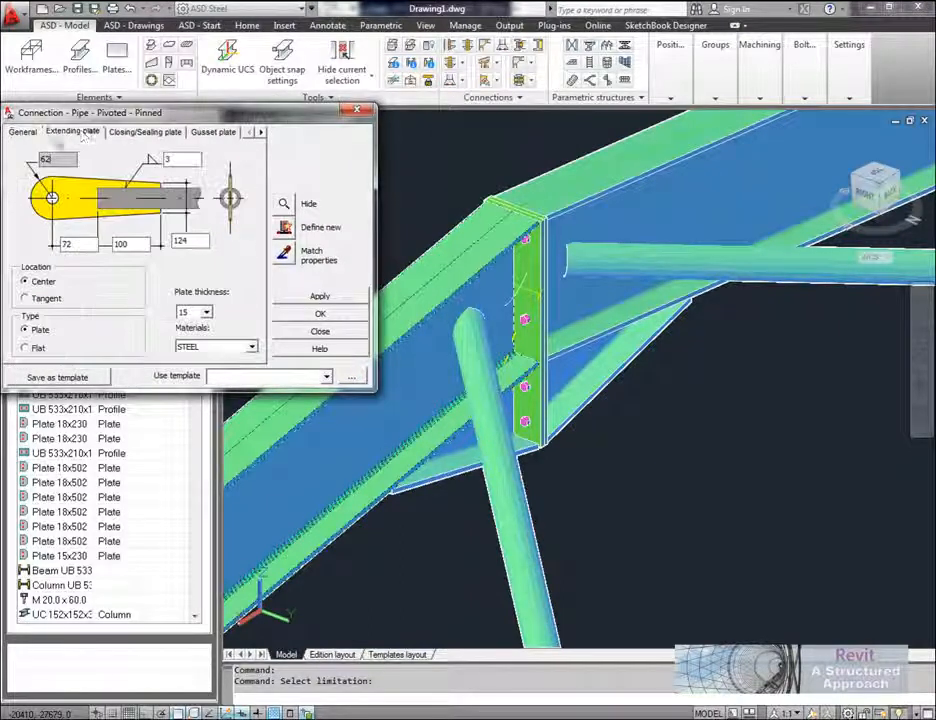
{"action": "left_click", "coordinate": [142, 133]}
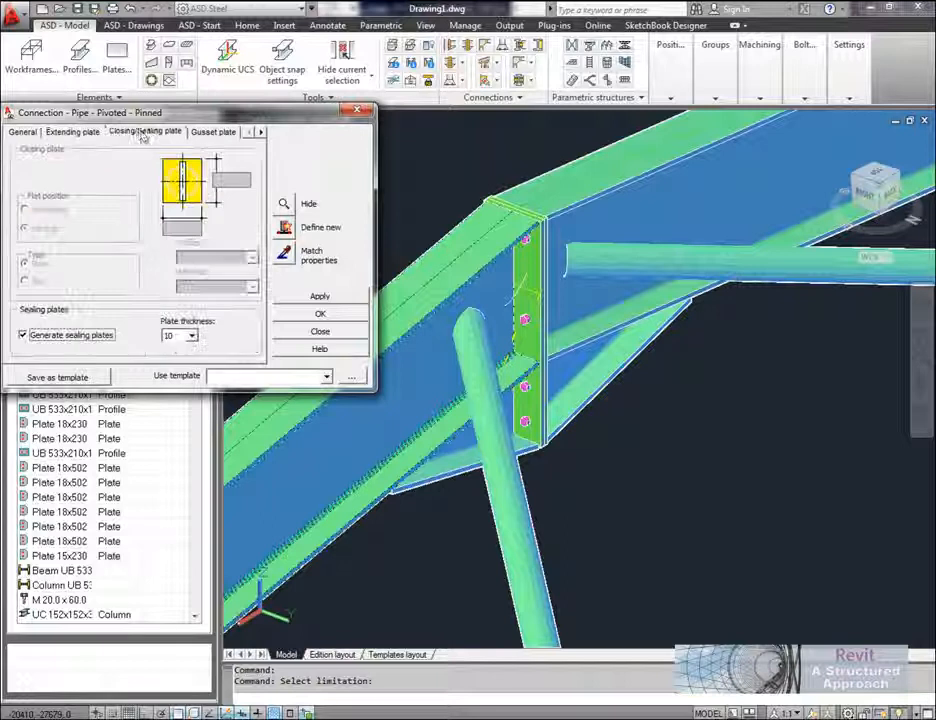
{"action": "left_click", "coordinate": [114, 338]}
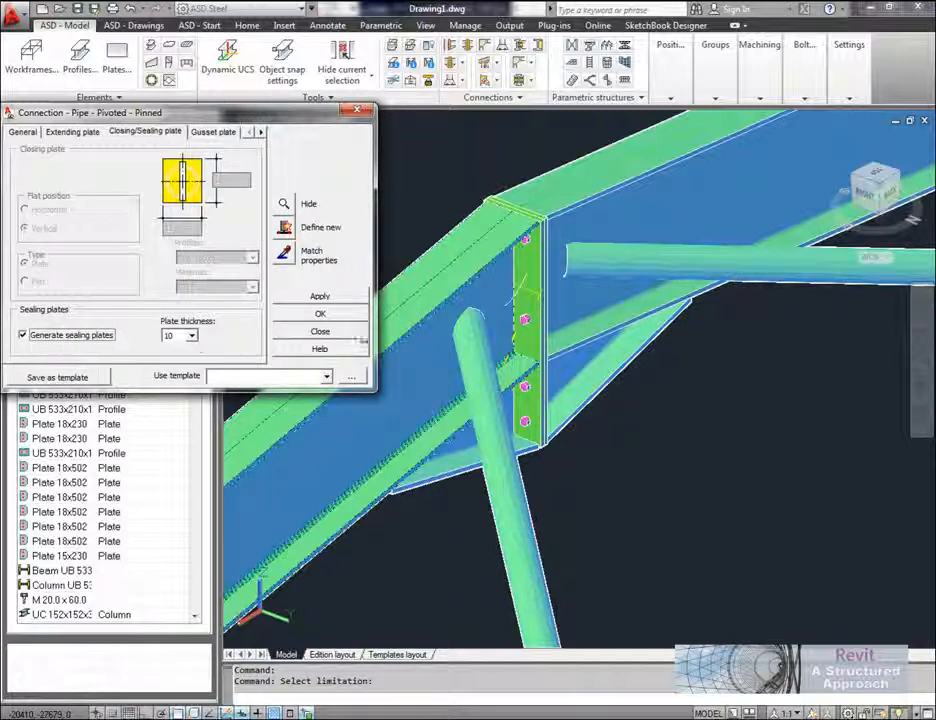
{"action": "left_click", "coordinate": [261, 131]}
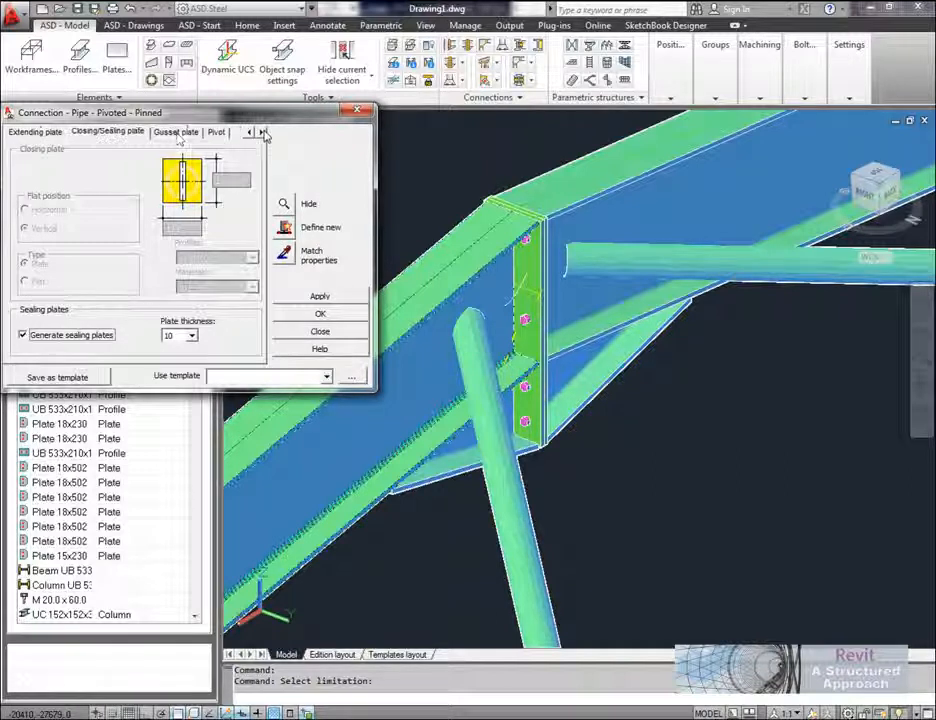
{"action": "left_click", "coordinate": [180, 133]}
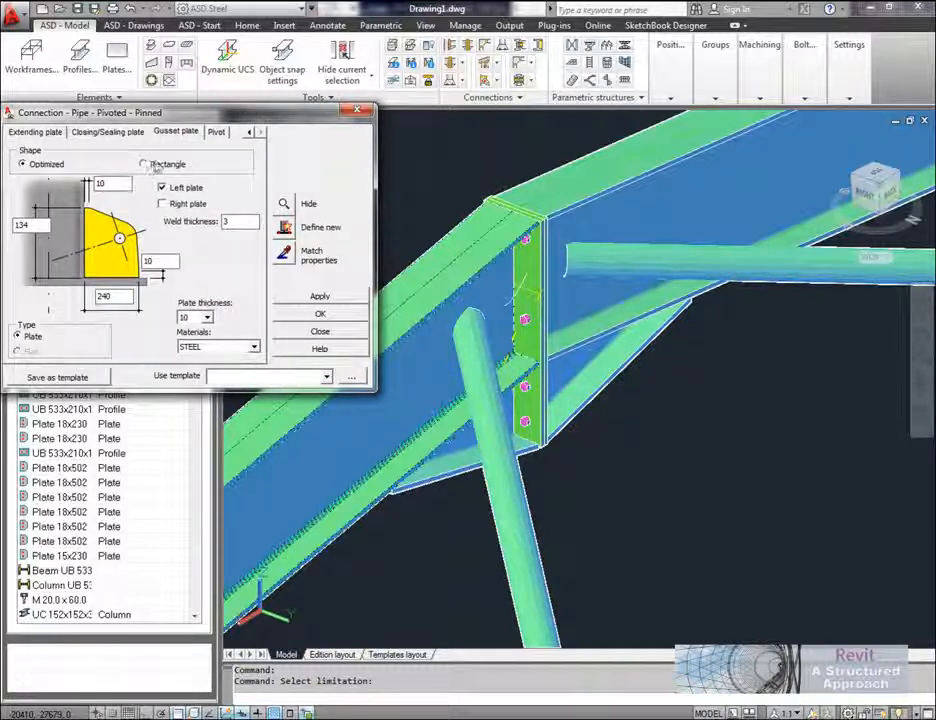
{"action": "left_click", "coordinate": [154, 166]}
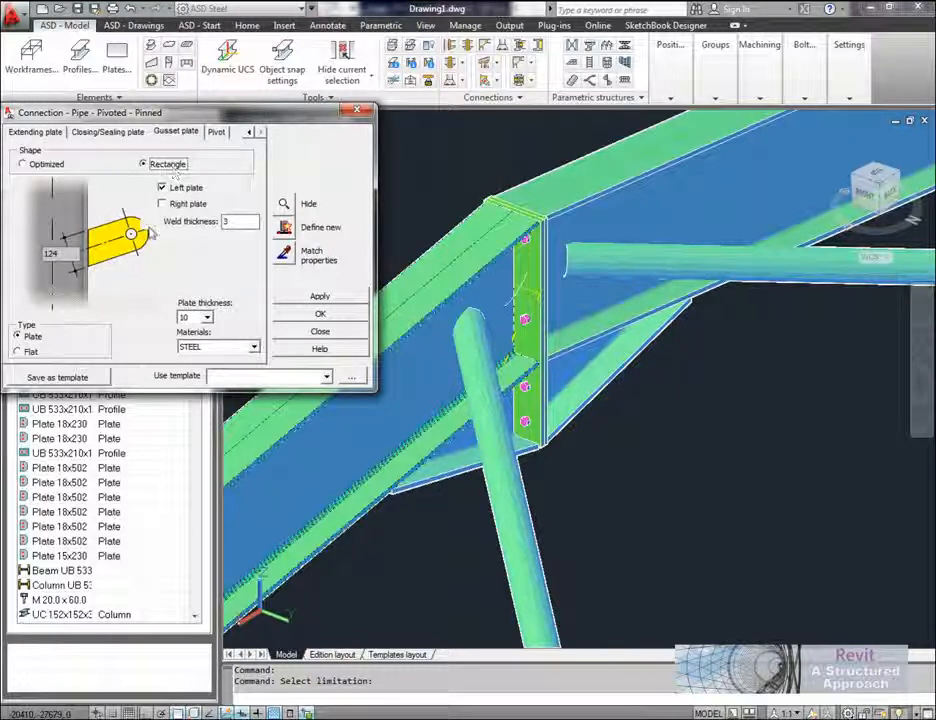
{"action": "left_click", "coordinate": [23, 164]}
{"action": "left_click", "coordinate": [145, 164]}
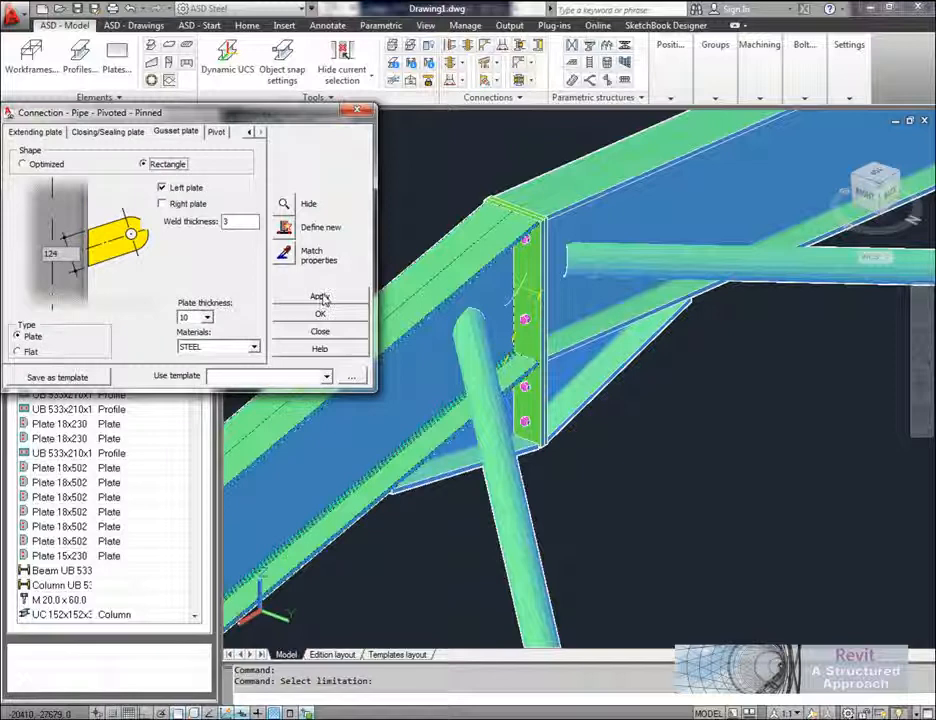
Step: Set the pivot bolt diameter to 20, generate the pipe connection, and close its settings
{"action": "left_click", "coordinate": [226, 132]}
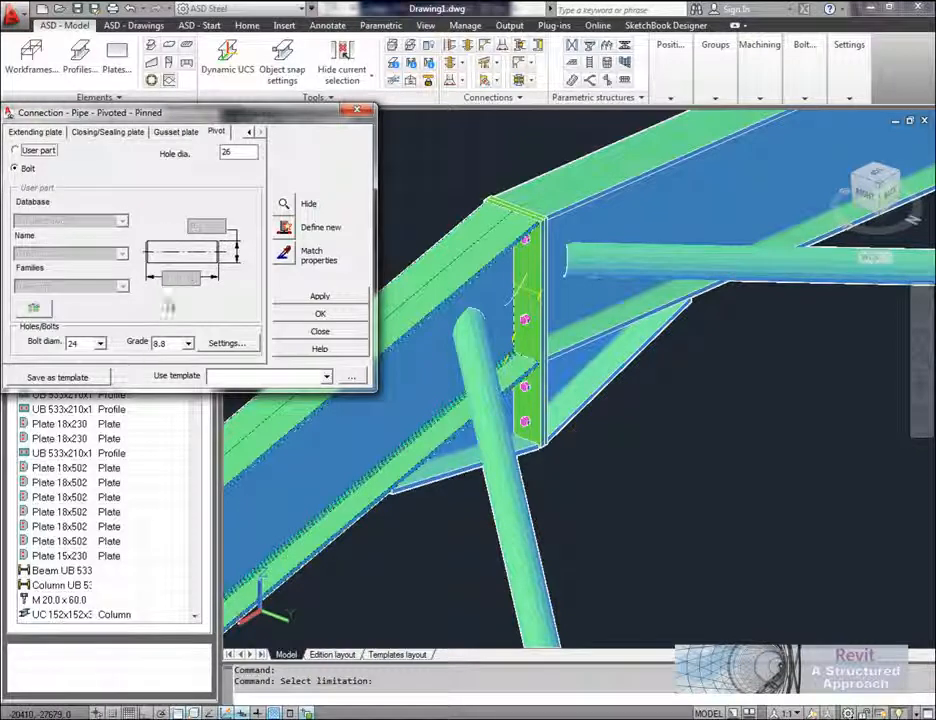
{"action": "left_click", "coordinate": [100, 343]}
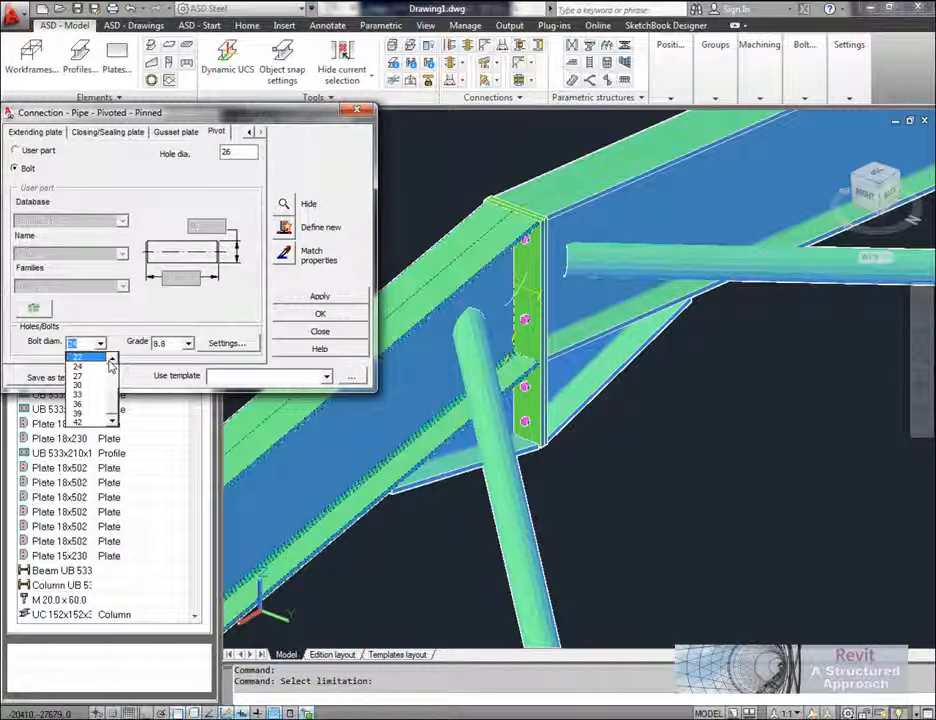
{"action": "left_click", "coordinate": [78, 357]}
{"action": "left_click", "coordinate": [320, 297]}
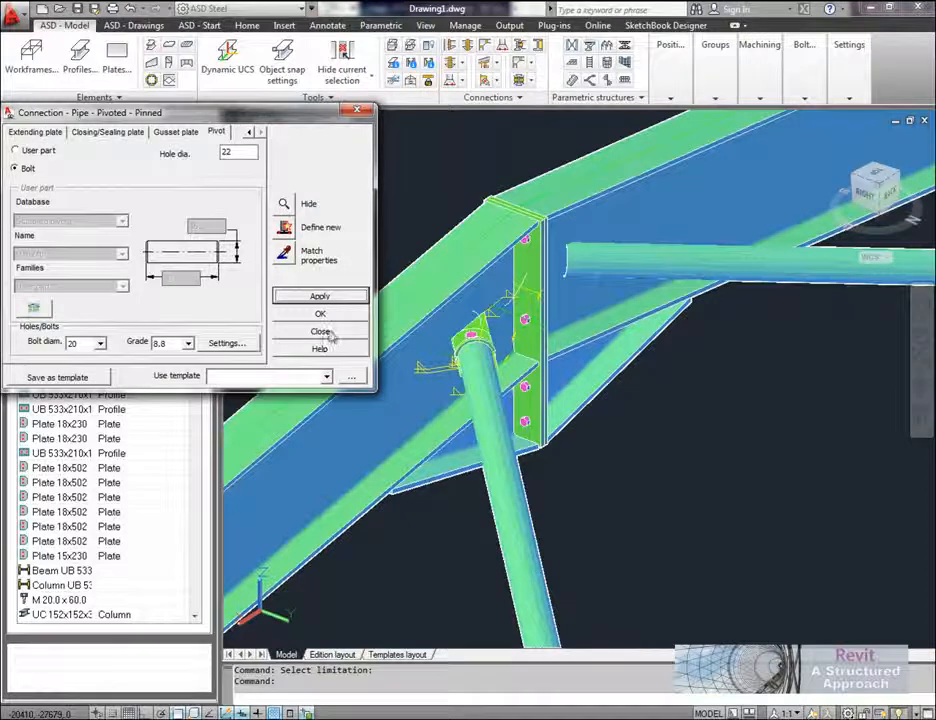
{"action": "left_click", "coordinate": [328, 331]}
Step: Examine the apex connection and the end plate, stiffeners and bolts at the front frame's corner column
{"action": "mouse_move", "coordinate": [473, 346]}
{"action": "middle_mouse_down", "text": "shift"}
{"action": "mouse_move", "coordinate": [518, 359]}
{"action": "mouse_move", "coordinate": [446, 370]}
{"action": "mouse_move", "coordinate": [287, 323]}
{"action": "mouse_move", "coordinate": [474, 351]}
{"action": "mouse_move", "coordinate": [646, 347]}
{"action": "mouse_move", "coordinate": [716, 324]}
{"action": "middle_mouse_up", "text": "shift"}
{"action": "scroll", "coordinate": [430, 352], "scroll_direction": "down", "scroll_amount": 8}
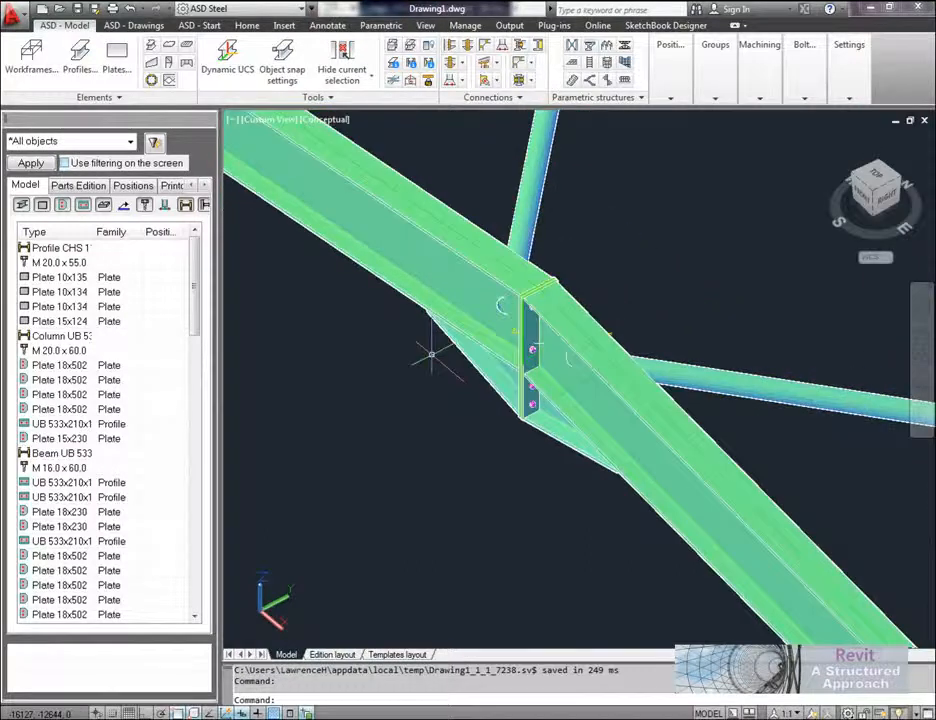
{"action": "scroll", "coordinate": [641, 474], "scroll_direction": "up", "scroll_amount": 8}
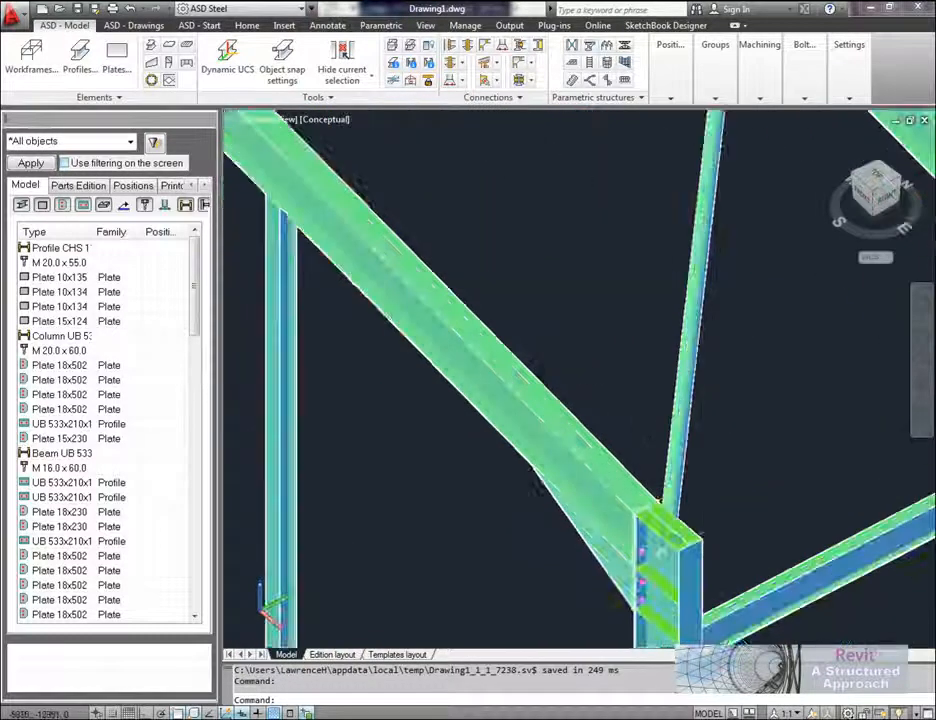
{"action": "middle_click_drag", "start_coordinate": [648, 446], "coordinate": [670, 340]}
{"action": "mouse_move", "coordinate": [586, 395]}
{"action": "middle_mouse_down", "text": "shift"}
{"action": "mouse_move", "coordinate": [577, 393]}
{"action": "mouse_move", "coordinate": [598, 381]}
{"action": "middle_mouse_up", "text": "shift"}
{"action": "scroll", "coordinate": [600, 378], "scroll_direction": "up", "scroll_amount": 3}
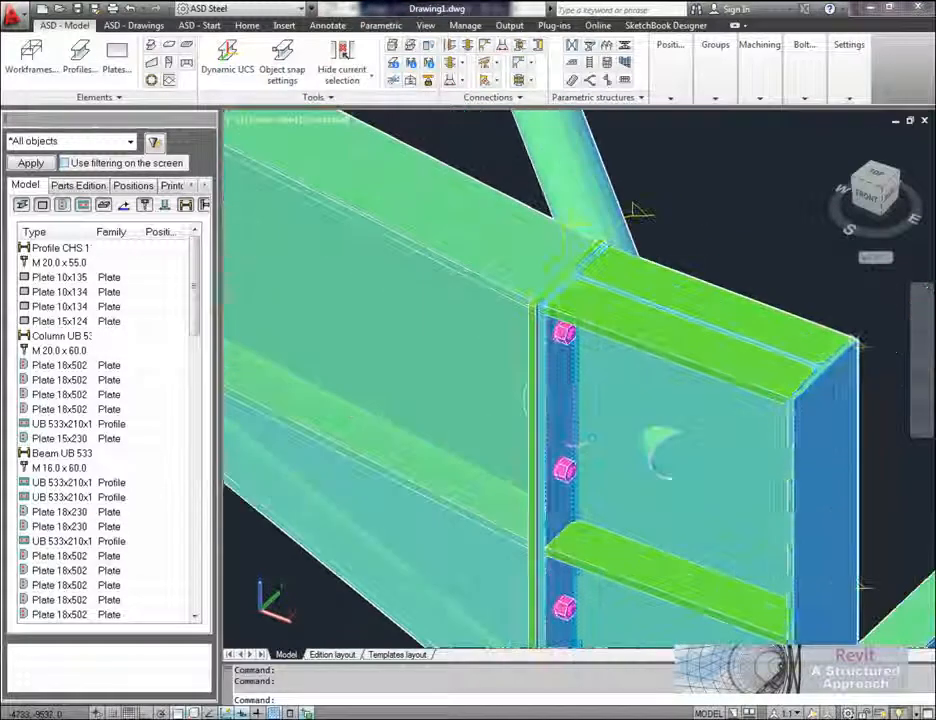
{"action": "middle_click_drag", "start_coordinate": [594, 424], "coordinate": [551, 254], "text": "shift"}
Step: Switch the visual style to 2D Wireframe and regenerate the model to redraw the connection marks
{"action": "type", "text": "sha"}
{"action": "key", "text": "Return"}
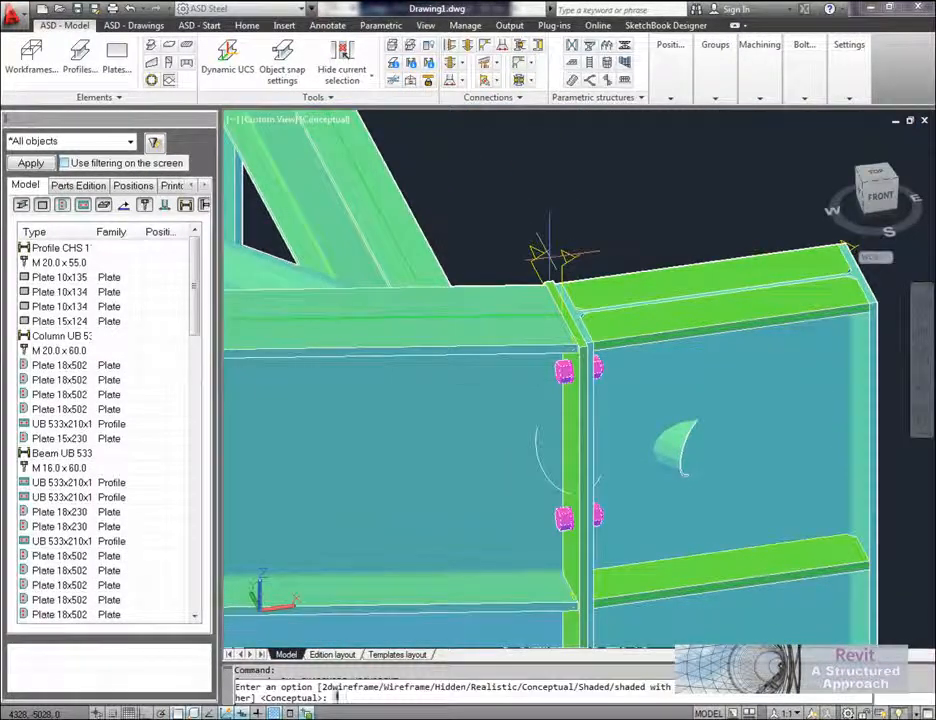
{"action": "type", "text": "2"}
{"action": "key", "text": "Return"}
{"action": "middle_click_drag", "start_coordinate": [597, 493], "coordinate": [600, 550], "text": "shift"}
{"action": "scroll", "coordinate": [606, 438], "scroll_direction": "down", "scroll_amount": 8}
{"action": "middle_click_drag", "start_coordinate": [600, 440], "coordinate": [573, 445]}
{"action": "type", "text": "re"}
{"action": "key", "text": "Return"}
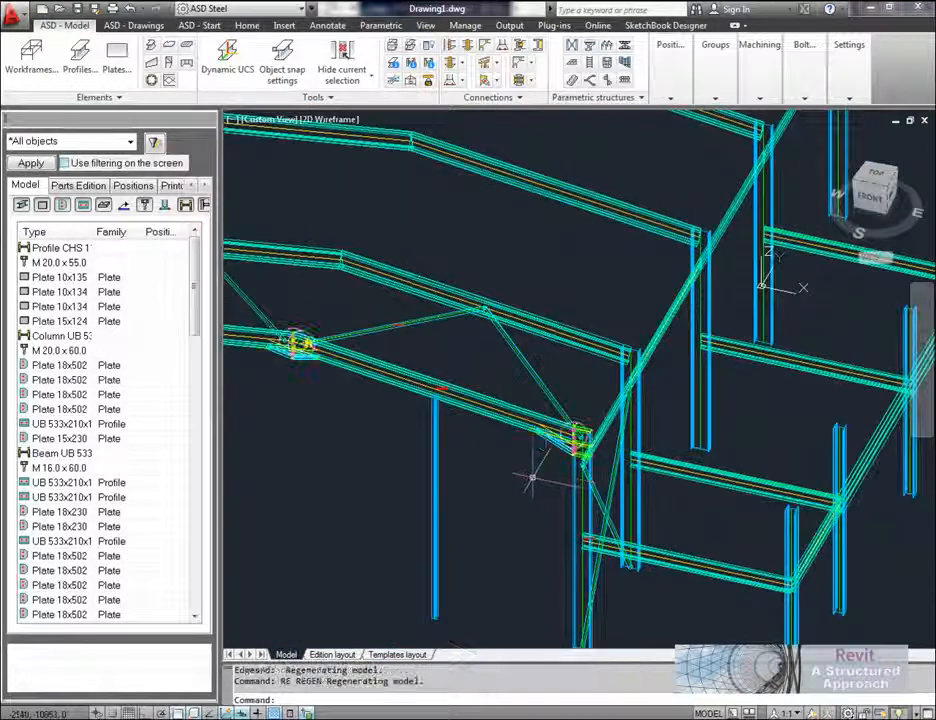
Step: Open the corner column's end plate connection for modification from its connection mark and close its settings unchanged
{"action": "middle_click_drag", "start_coordinate": [518, 472], "coordinate": [491, 440], "text": "shift"}
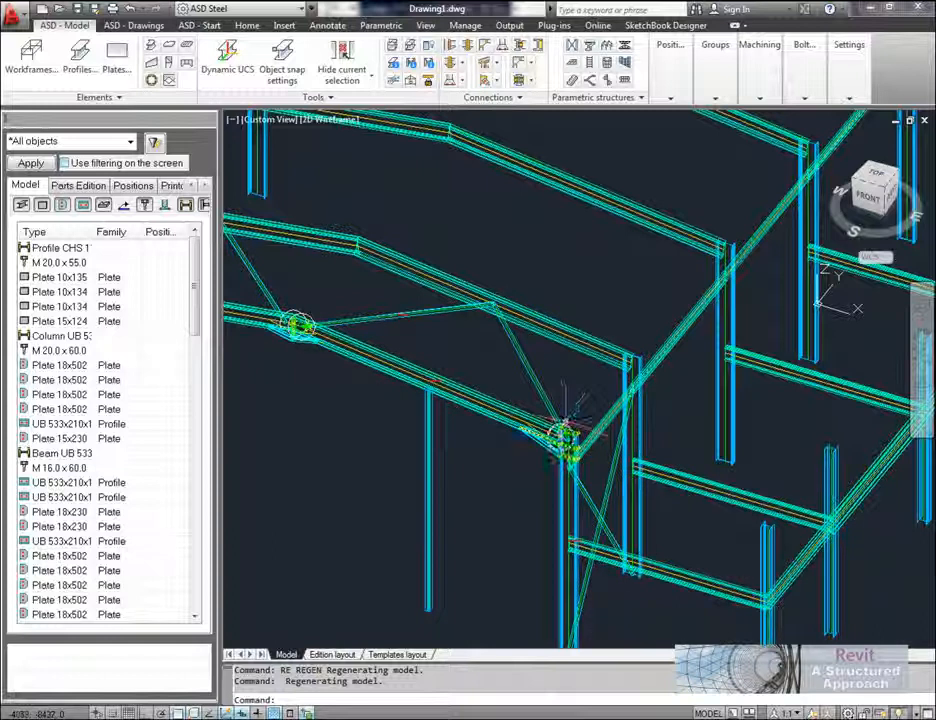
{"action": "right_click", "coordinate": [585, 390]}
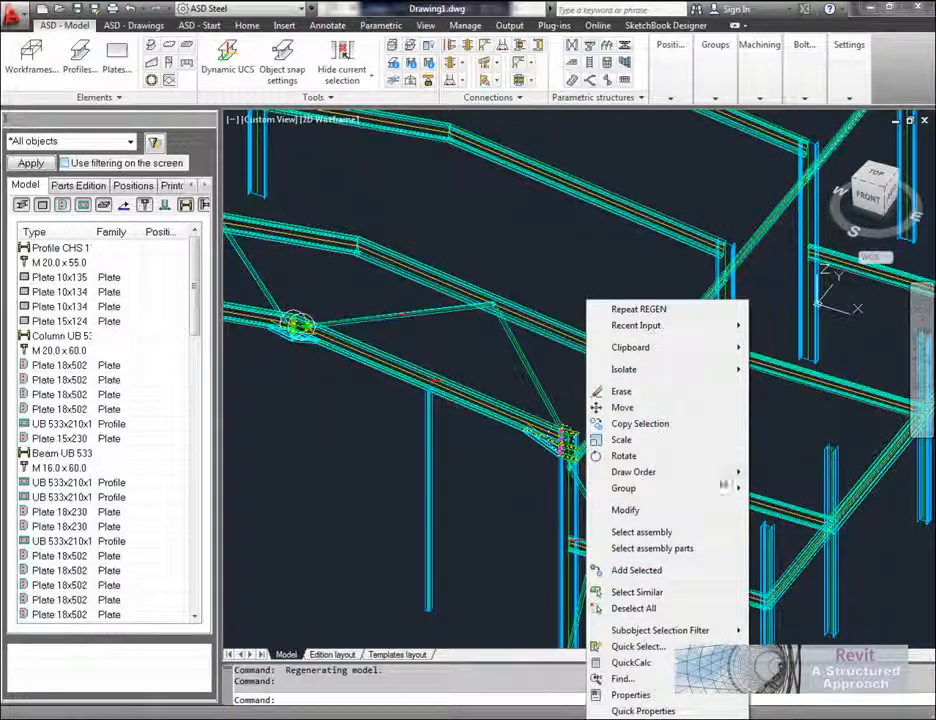
{"action": "left_click", "coordinate": [651, 509]}
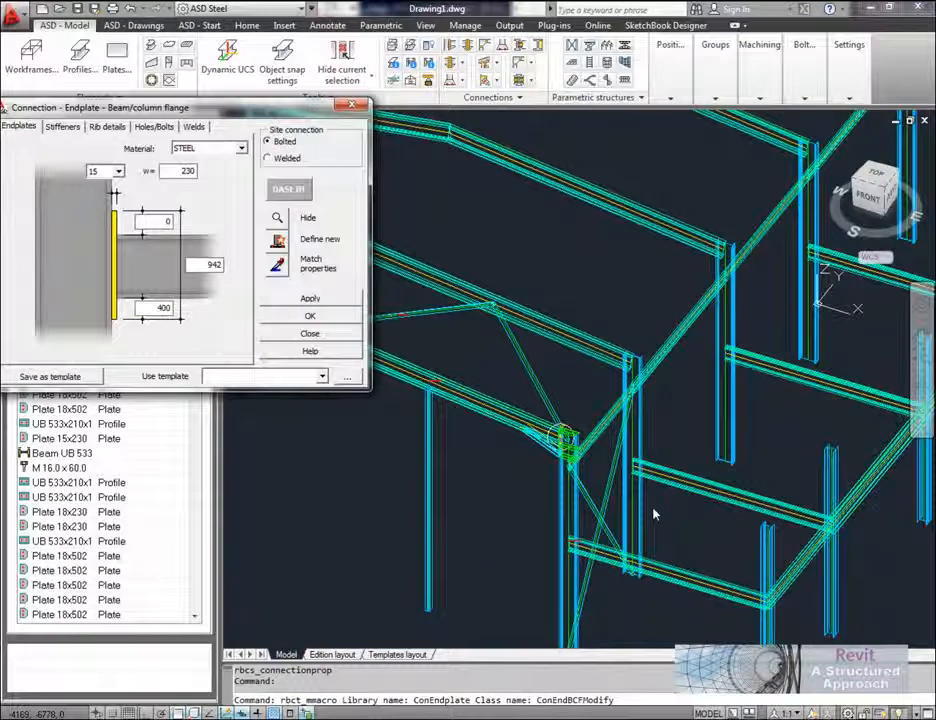
{"action": "left_click", "coordinate": [352, 106]}
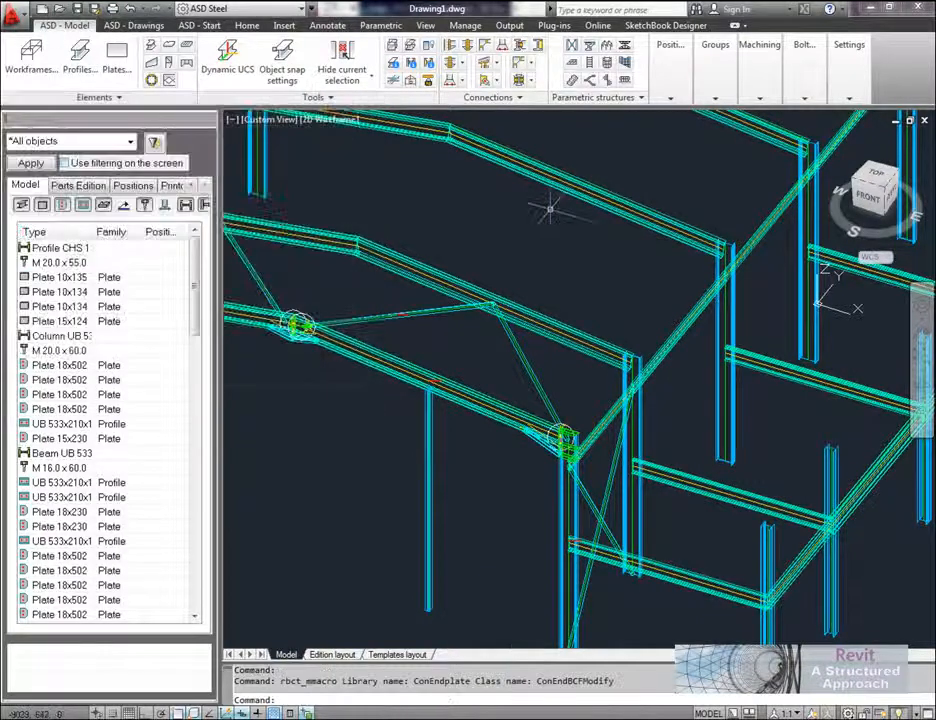
Step: Check the steel display preferences, including the connection marks option, and cancel without changes
{"action": "middle_click_drag", "start_coordinate": [554, 209], "coordinate": [543, 217]}
{"action": "left_click", "coordinate": [854, 99]}
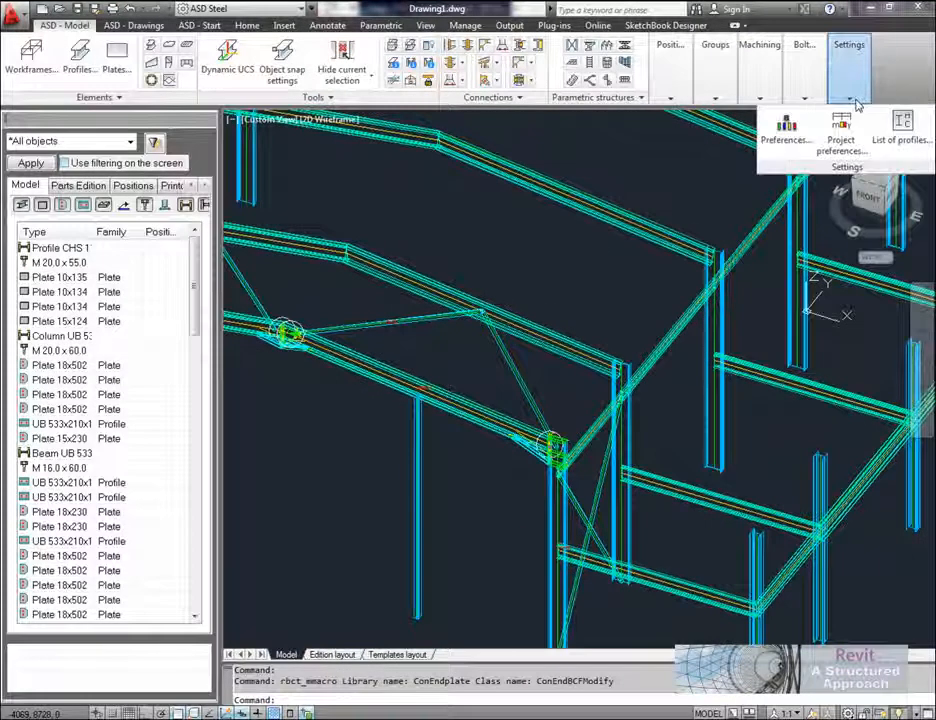
{"action": "left_click", "coordinate": [781, 141]}
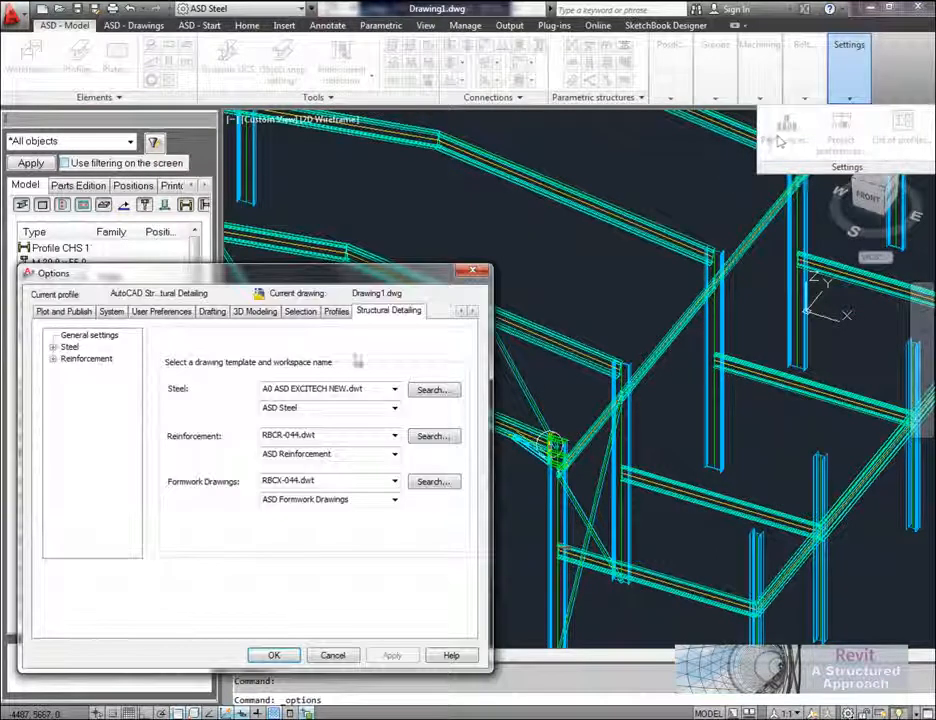
{"action": "left_click", "coordinate": [183, 316]}
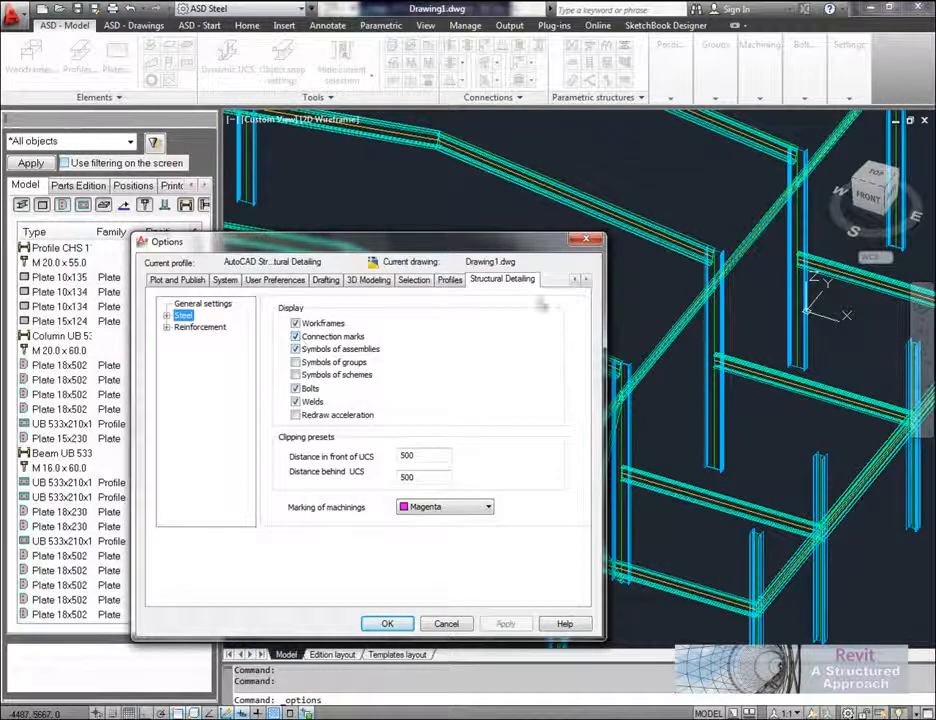
{"action": "left_click_drag", "start_coordinate": [528, 245], "coordinate": [462, 225]}
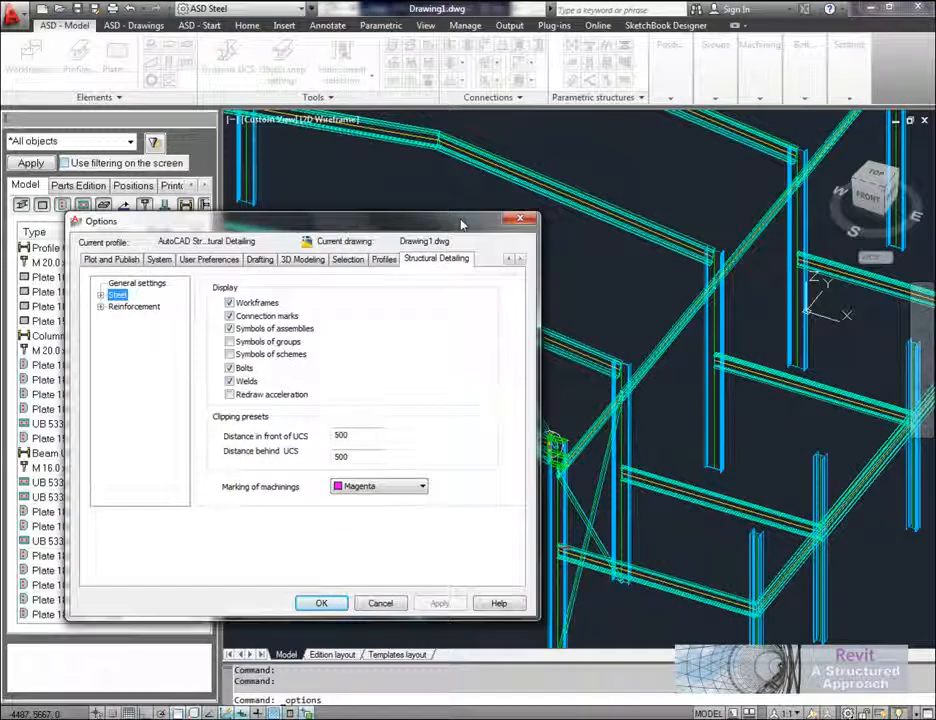
{"action": "left_click", "coordinate": [390, 604]}
Step: Switch the model's visual style to Conceptual
{"action": "middle_click_drag", "start_coordinate": [493, 367], "coordinate": [601, 373]}
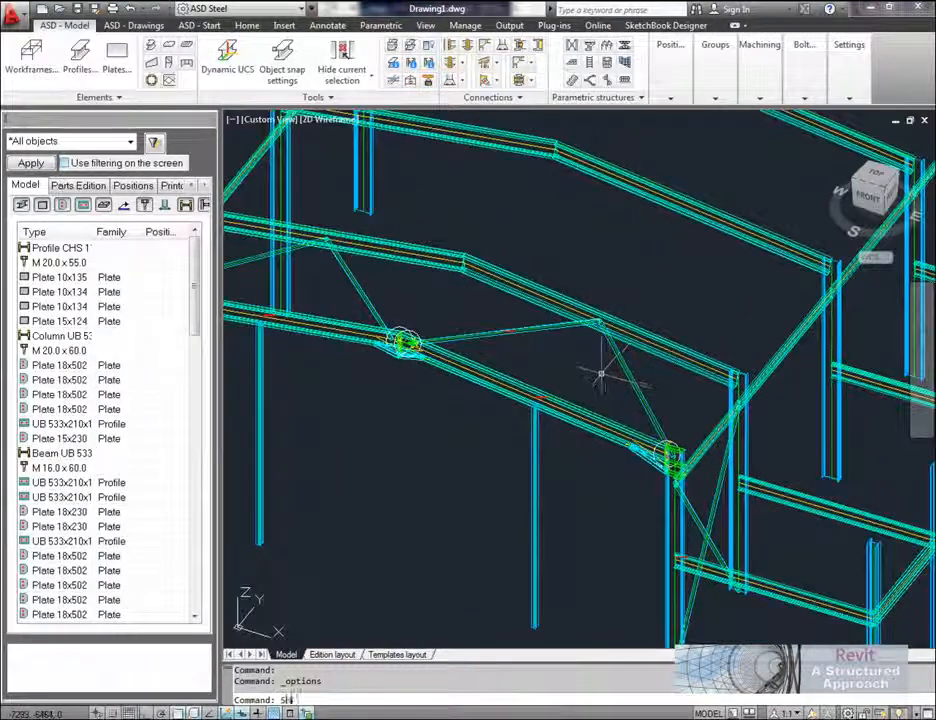
{"action": "key", "text": "Return"}
{"action": "type", "text": "c"}
{"action": "key", "text": "Return"}
{"action": "scroll", "coordinate": [570, 430], "scroll_direction": "up", "scroll_amount": 3}
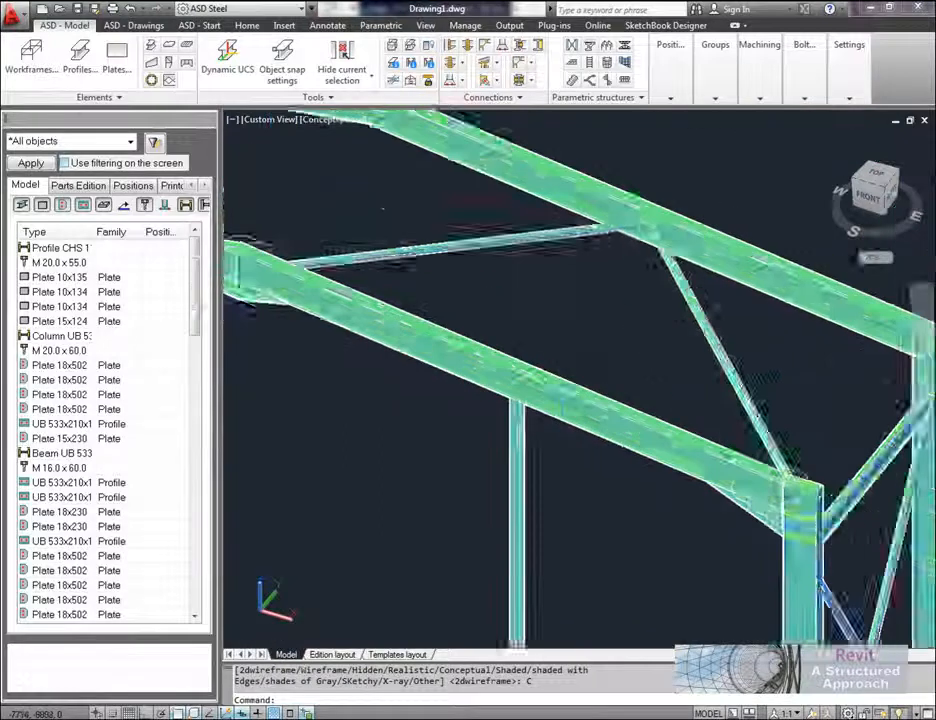
Step: Shorten the gable post under the middle of the front rafter's lower slope by a value of 200
{"action": "scroll", "coordinate": [541, 421], "scroll_direction": "up", "scroll_amount": 5}
{"action": "middle_click_drag", "start_coordinate": [525, 442], "coordinate": [552, 362]}
{"action": "scroll", "coordinate": [558, 380], "scroll_direction": "down", "scroll_amount": 4}
{"action": "middle_click_drag", "start_coordinate": [576, 489], "coordinate": [551, 499]}
{"action": "scroll", "coordinate": [506, 362], "scroll_direction": "up", "scroll_amount": 4}
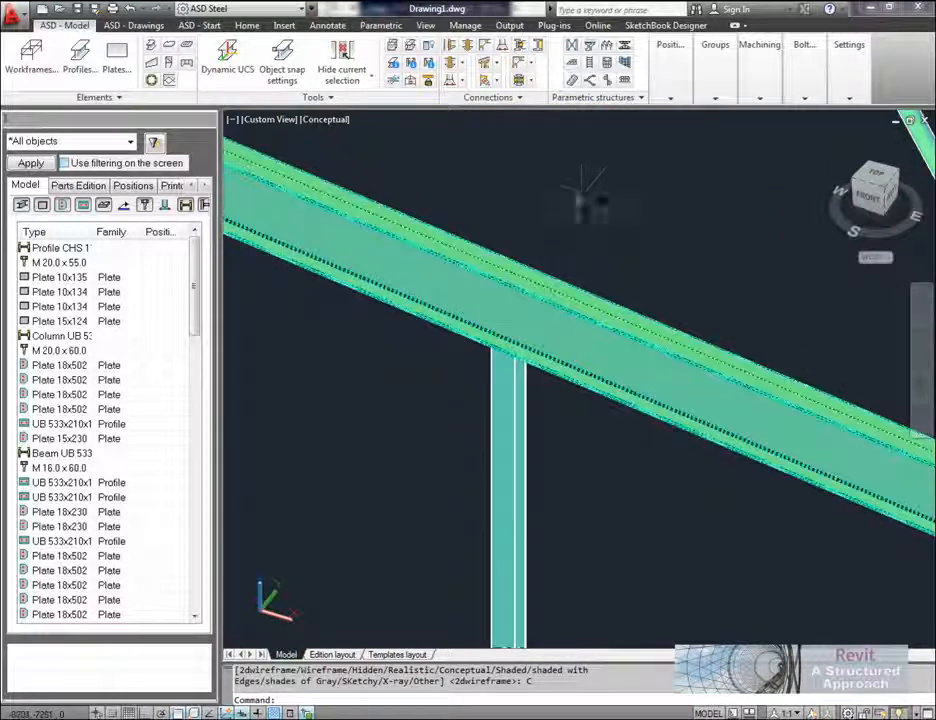
{"action": "middle_click_drag", "start_coordinate": [576, 201], "coordinate": [581, 195]}
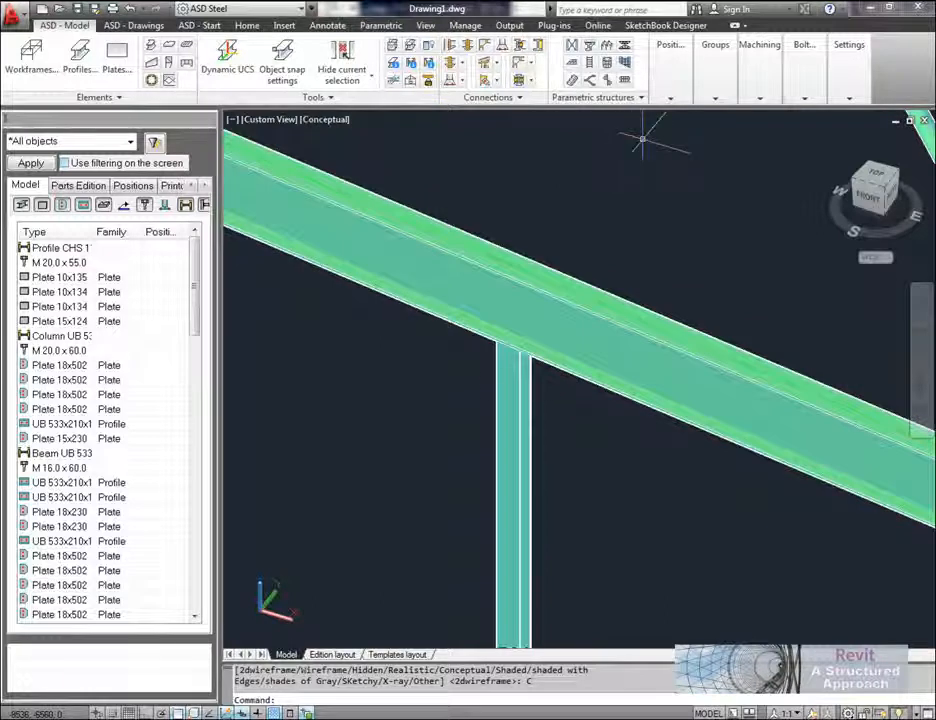
{"action": "middle_click_drag", "start_coordinate": [610, 251], "coordinate": [603, 284]}
{"action": "left_click", "coordinate": [762, 99]}
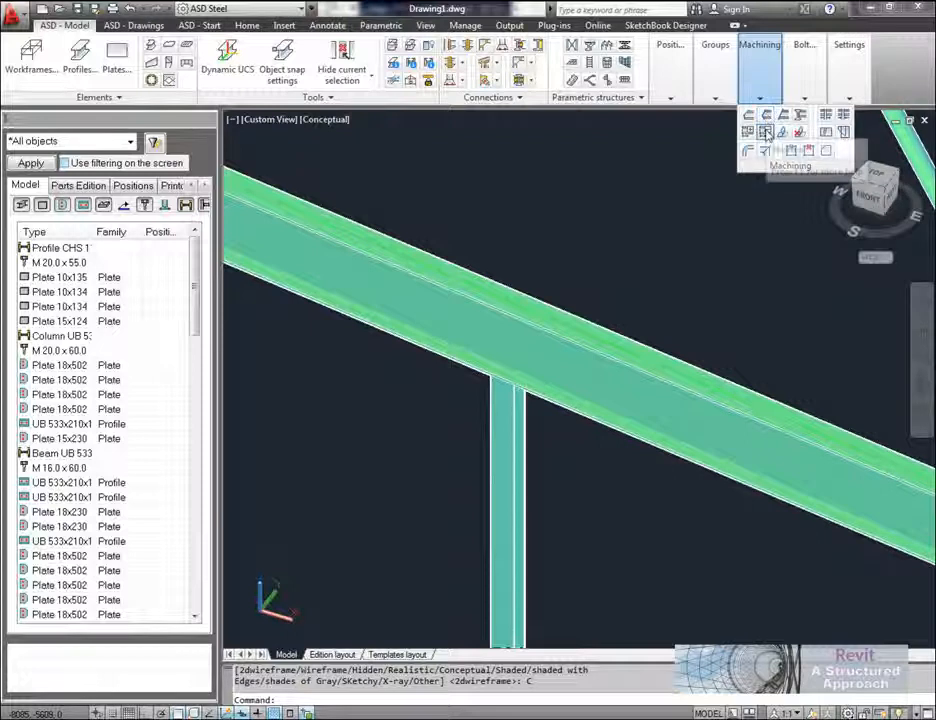
{"action": "left_click", "coordinate": [765, 132]}
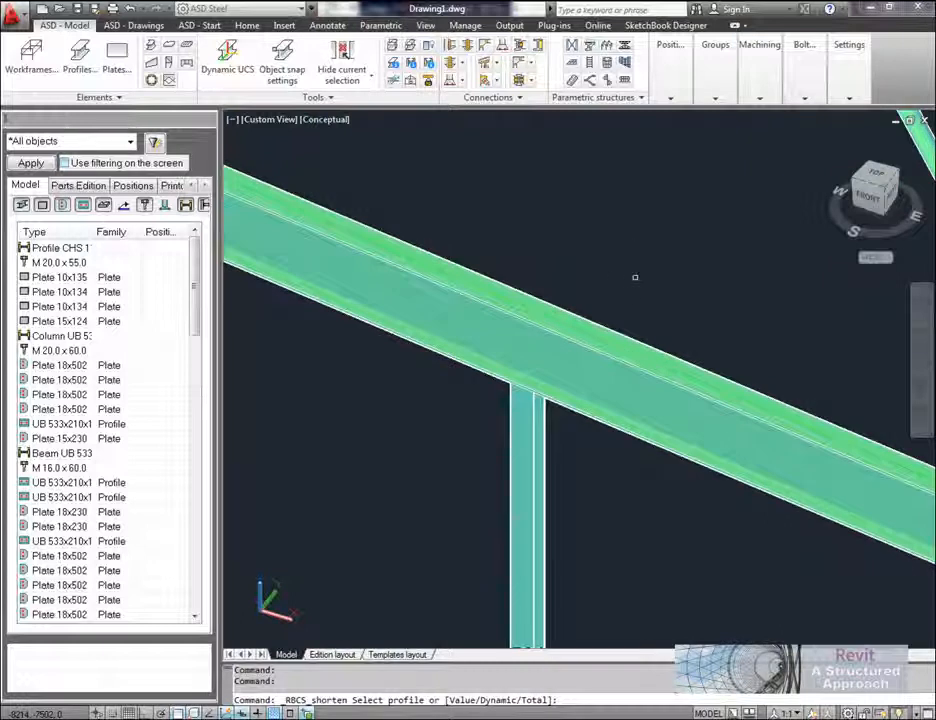
{"action": "type", "text": "V"}
{"action": "key", "text": "Return"}
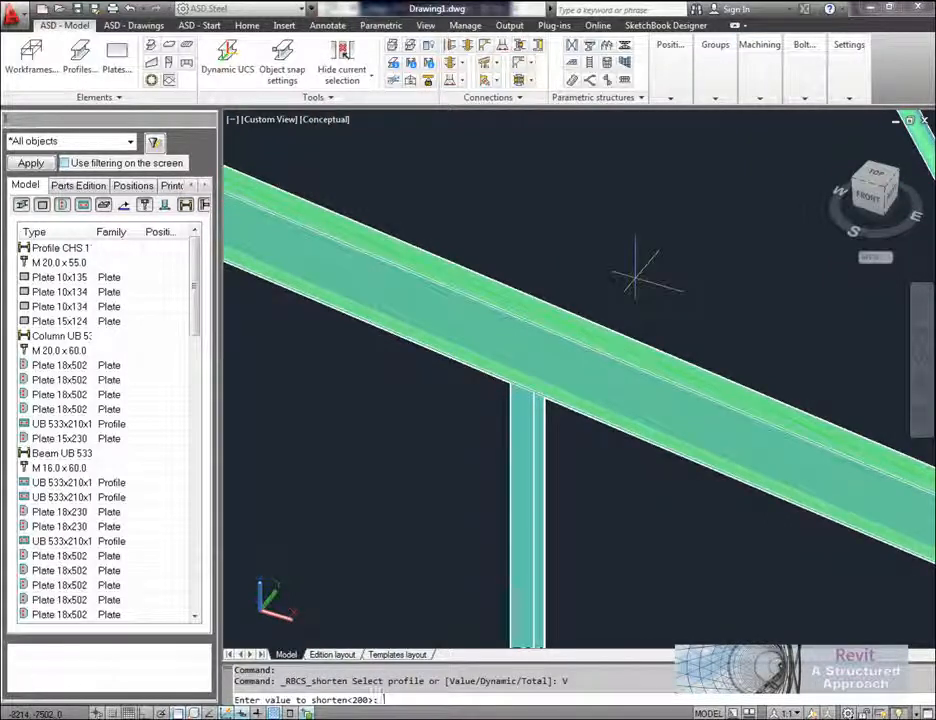
{"action": "key", "text": "Return"}
{"action": "left_click", "coordinate": [528, 470]}
Step: Shorten the other gable post of the front frame by the same value and end the shortening command
{"action": "scroll", "coordinate": [594, 457], "scroll_direction": "down", "scroll_amount": 5}
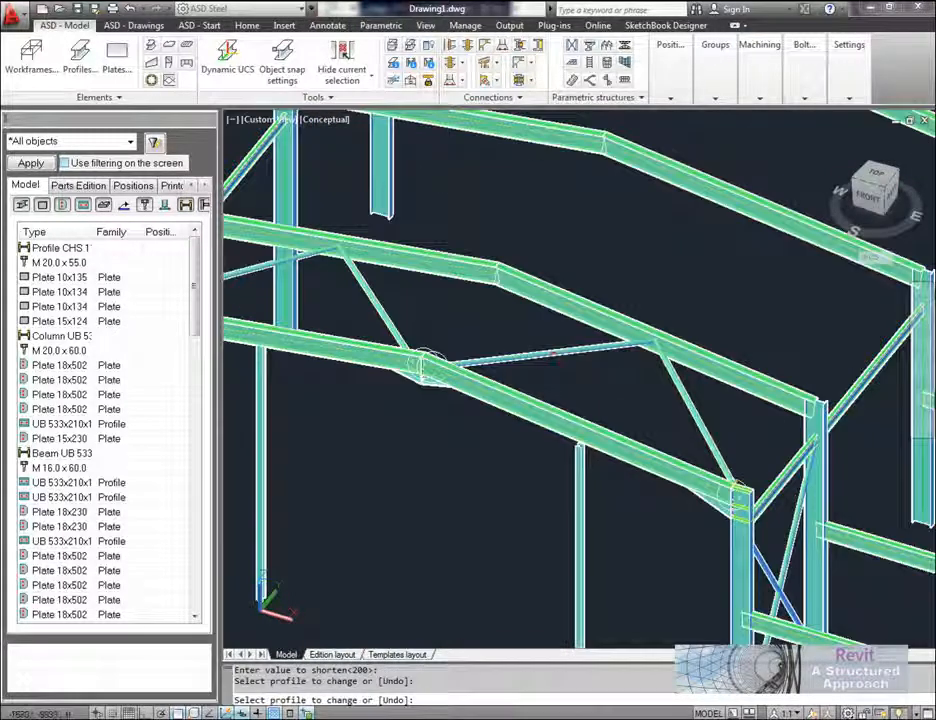
{"action": "left_click", "coordinate": [262, 390]}
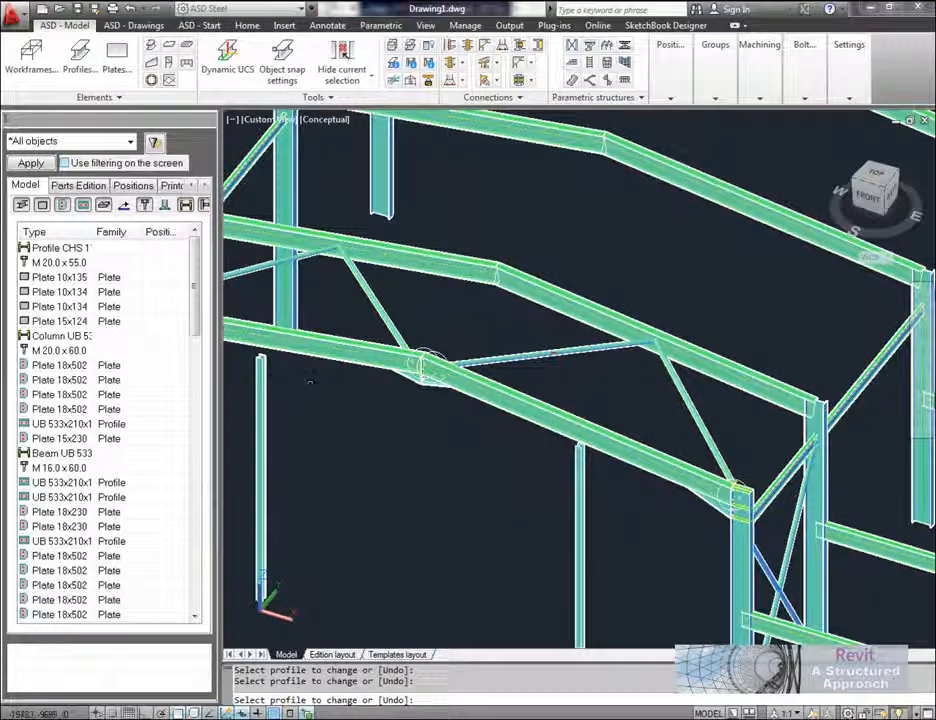
{"action": "middle_click_drag", "start_coordinate": [549, 450], "coordinate": [572, 437]}
{"action": "key", "text": "Escape"}
{"action": "key", "text": "Escape"}
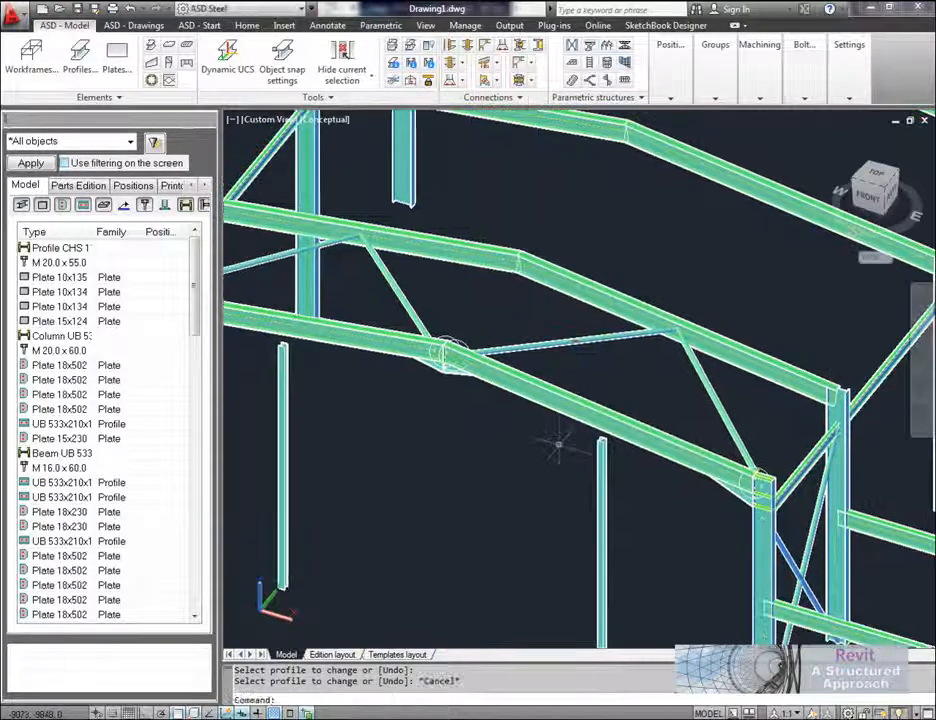
Step: Start an "Endplate: column to rafter" connection between the first shortened gable post and the front rafter above it
{"action": "scroll", "coordinate": [549, 450], "scroll_direction": "up", "scroll_amount": 5}
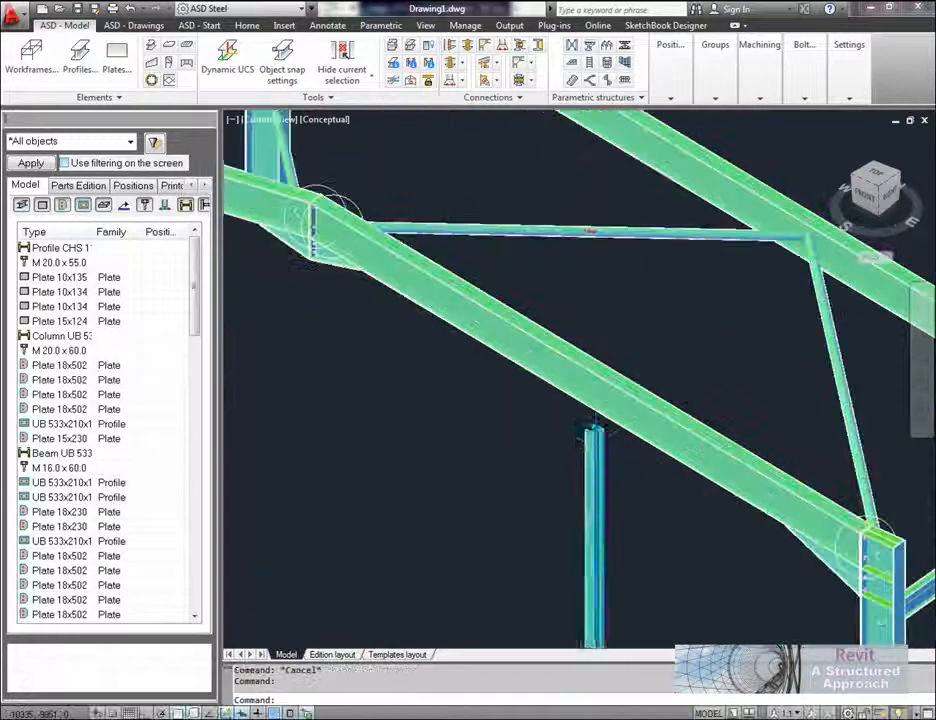
{"action": "middle_click_drag", "start_coordinate": [645, 450], "coordinate": [649, 420]}
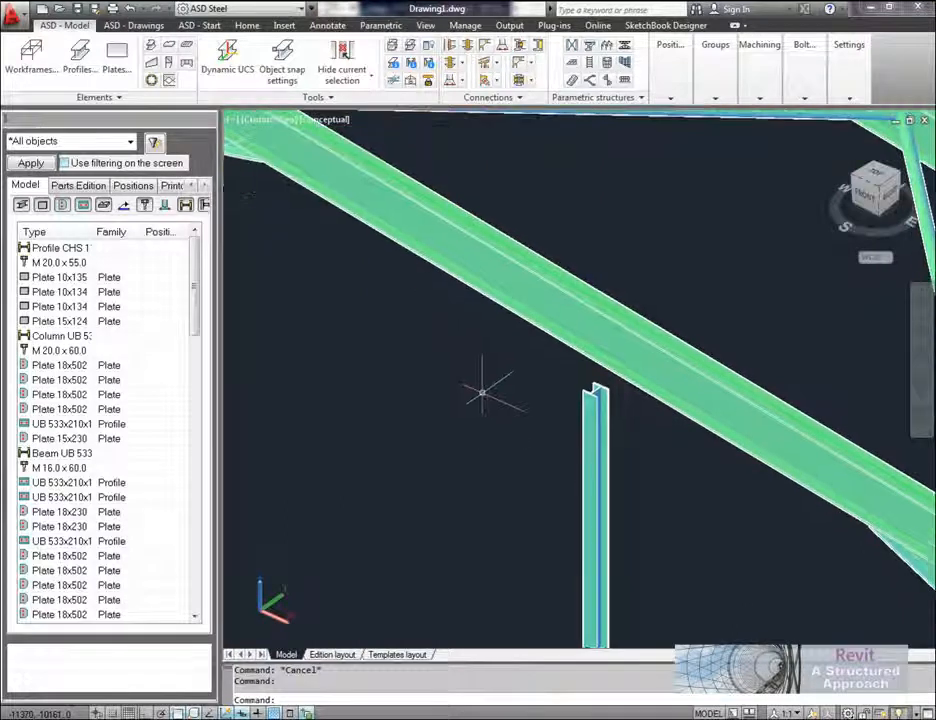
{"action": "middle_click_drag", "start_coordinate": [493, 376], "coordinate": [489, 391]}
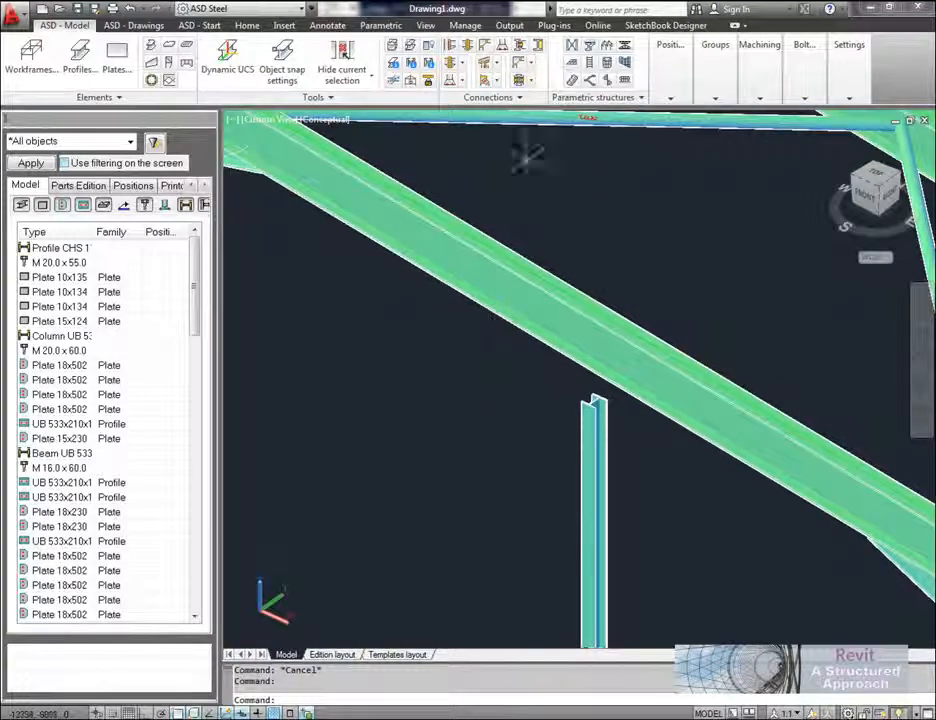
{"action": "left_click", "coordinate": [494, 63]}
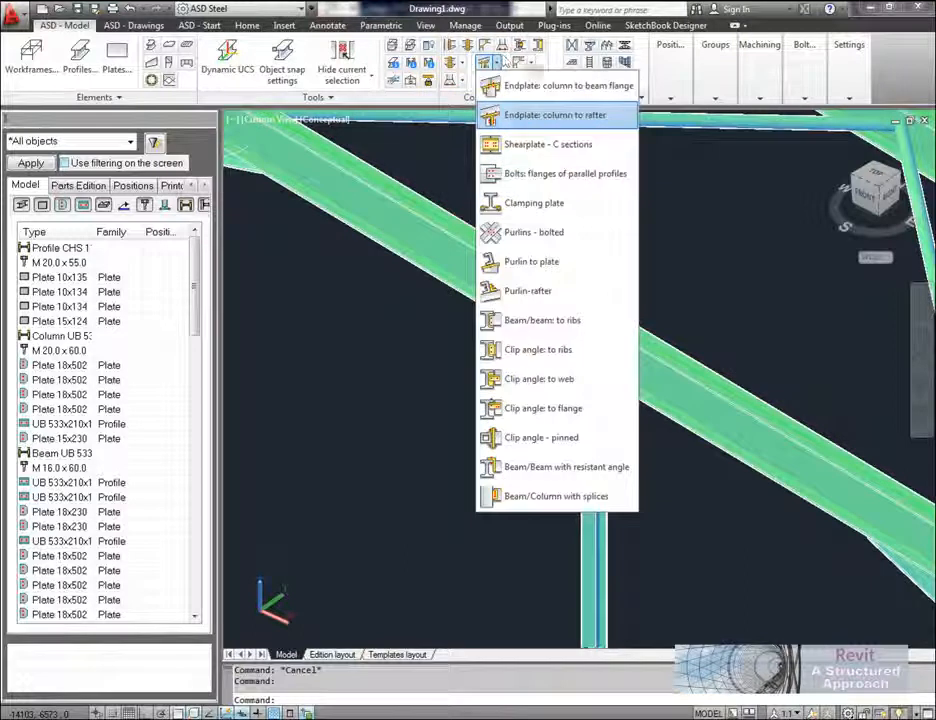
{"action": "left_click", "coordinate": [548, 118]}
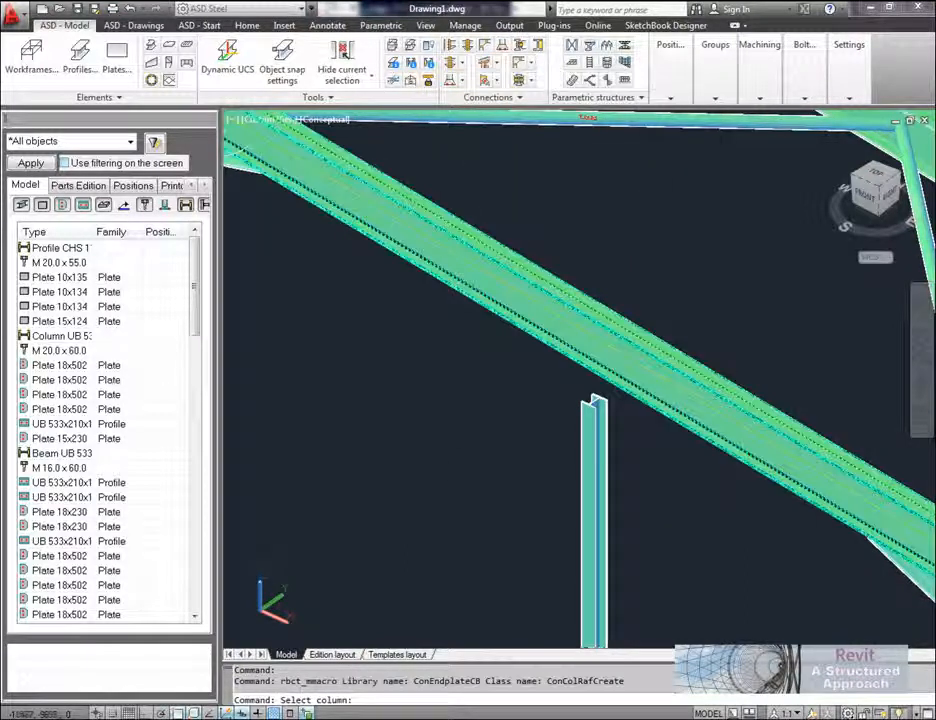
{"action": "left_click", "coordinate": [598, 413]}
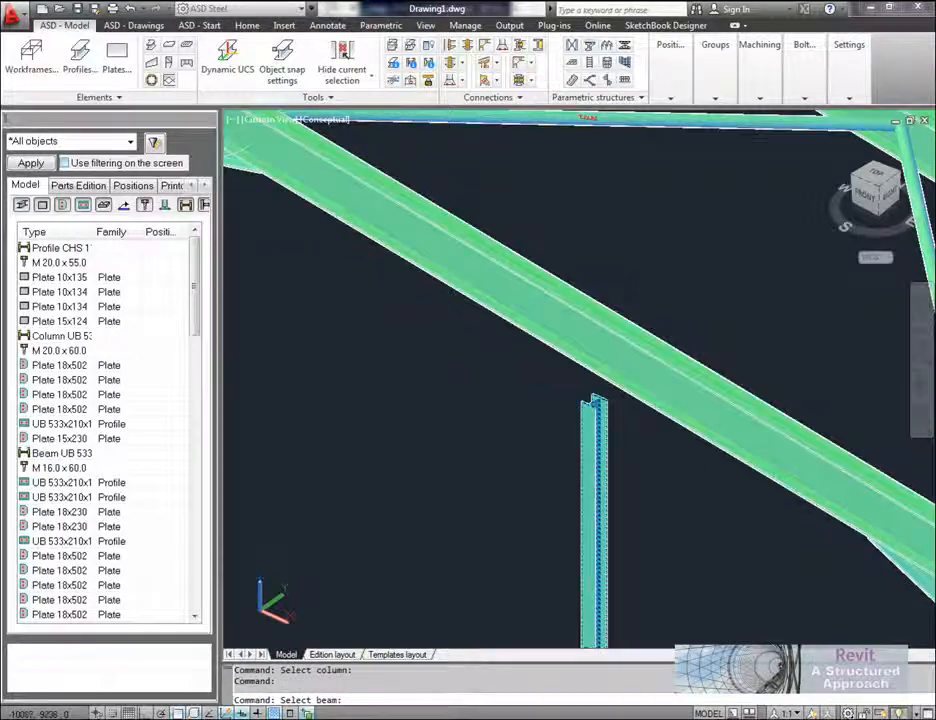
{"action": "left_click", "coordinate": [658, 408]}
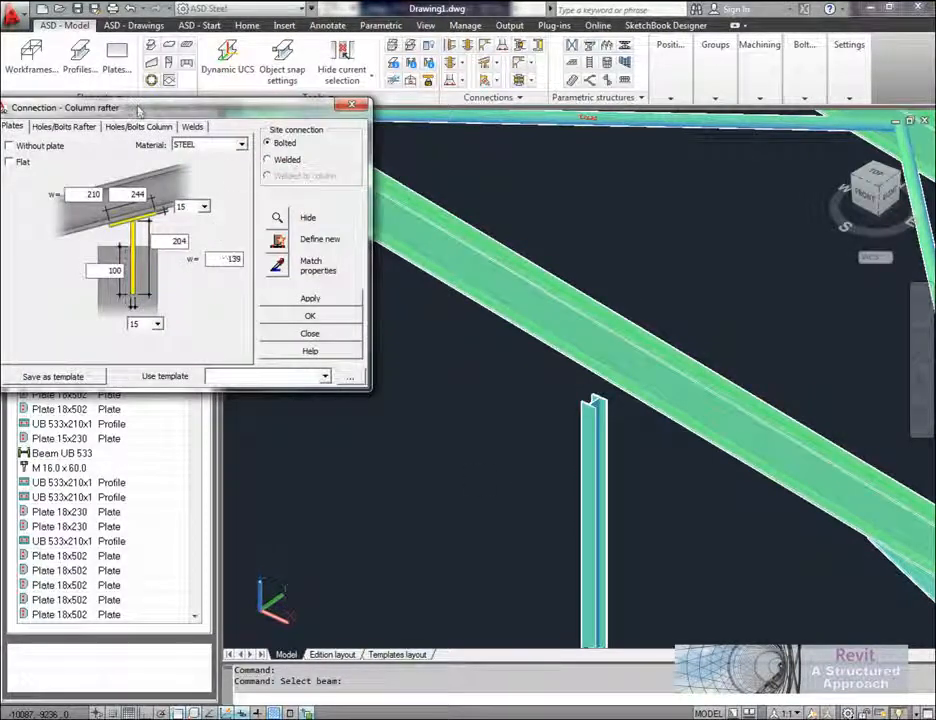
Step: Review the rafter bolt, column bolt and weld settings and generate the bolted column-to-rafter connection with the default values
{"action": "left_click_drag", "start_coordinate": [153, 113], "coordinate": [193, 136]}
{"action": "left_click", "coordinate": [114, 151]}
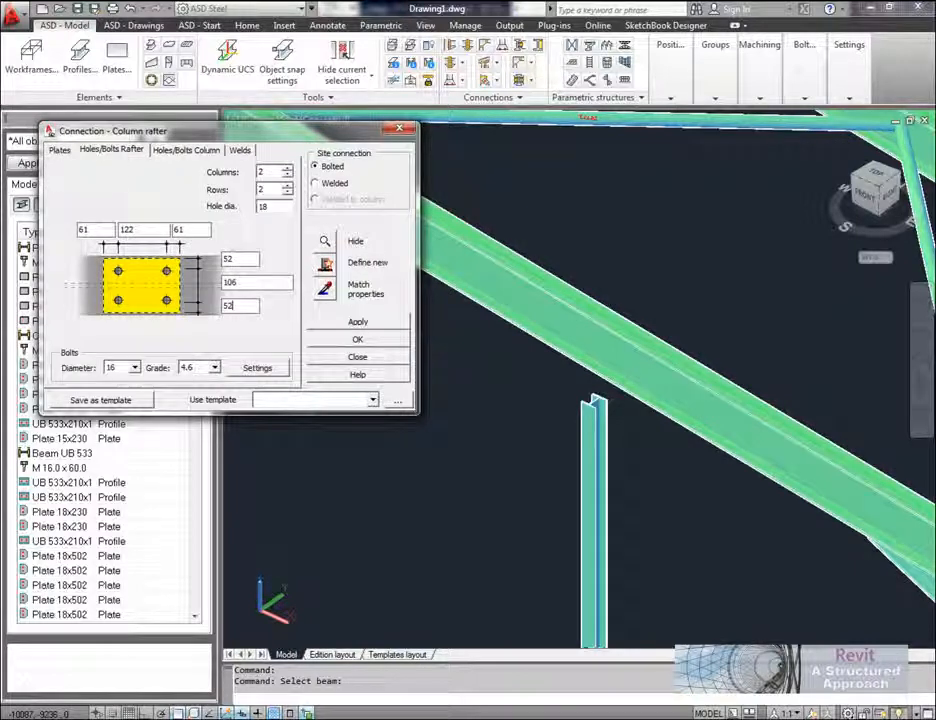
{"action": "left_click", "coordinate": [160, 151]}
{"action": "left_click", "coordinate": [238, 150]}
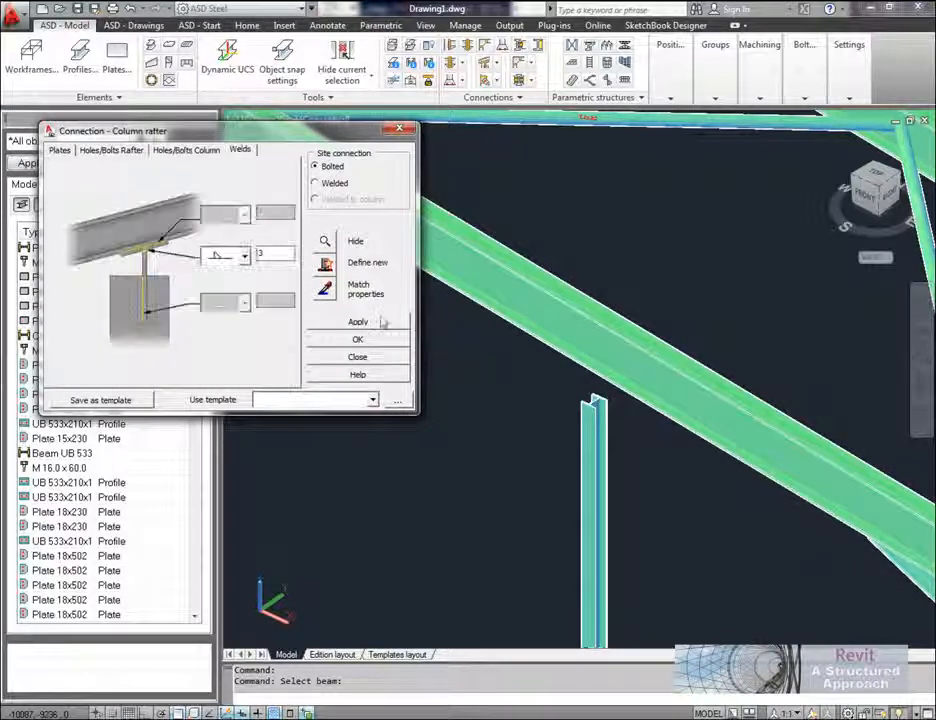
{"action": "left_click", "coordinate": [396, 329]}
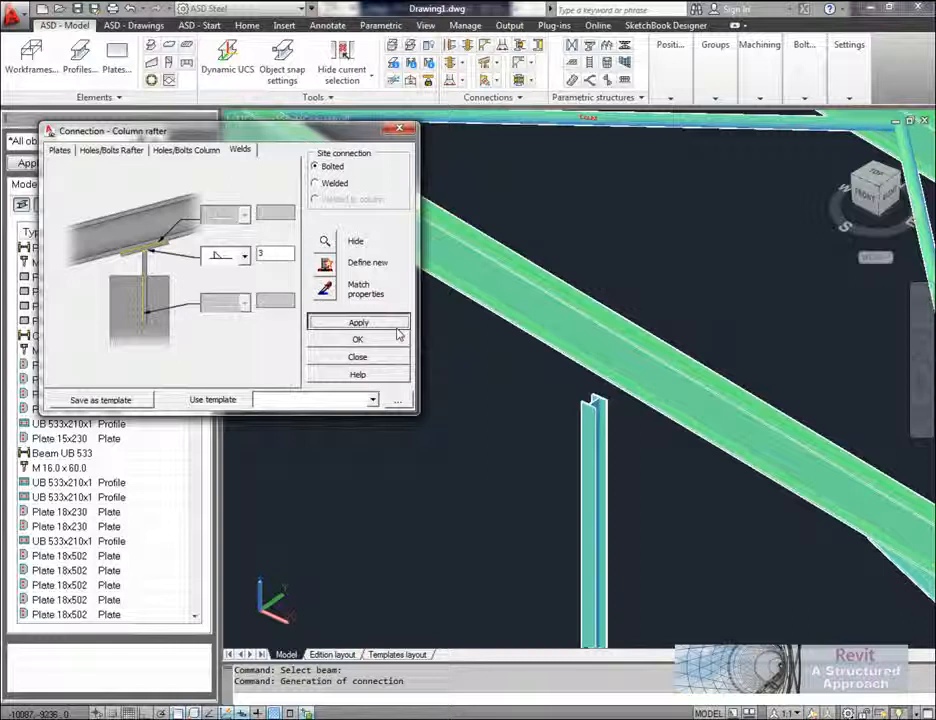
{"action": "left_click", "coordinate": [375, 341]}
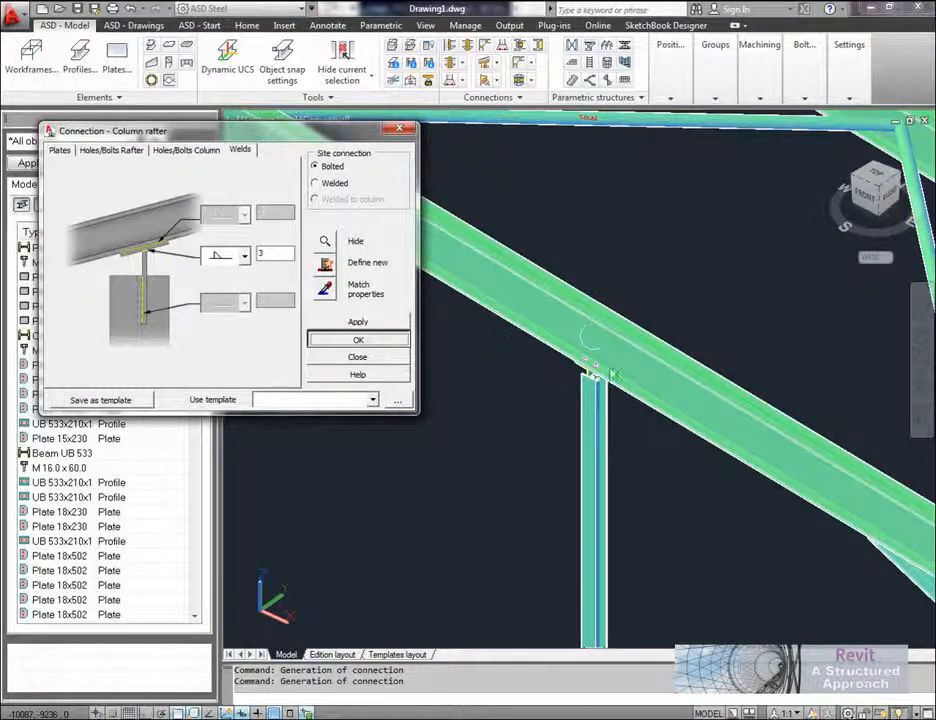
Step: Inspect the new column-to-rafter connection and check the model's position lists for parts, groups and families
{"action": "scroll", "coordinate": [575, 380], "scroll_direction": "up", "scroll_amount": 5}
{"action": "middle_click_drag", "start_coordinate": [575, 380], "coordinate": [520, 370], "text": "shift"}
{"action": "scroll", "coordinate": [520, 370], "scroll_direction": "down", "scroll_amount": 6}
{"action": "middle_click_drag", "start_coordinate": [434, 378], "coordinate": [476, 436]}
{"action": "scroll", "coordinate": [374, 404], "scroll_direction": "down", "scroll_amount": 2}
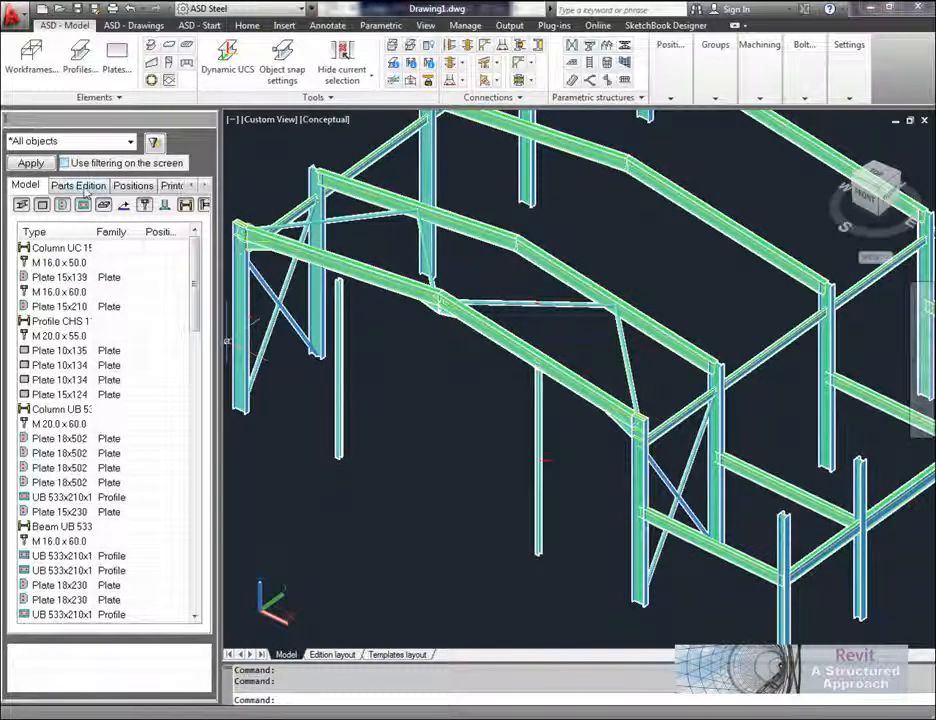
{"action": "left_click", "coordinate": [133, 186]}
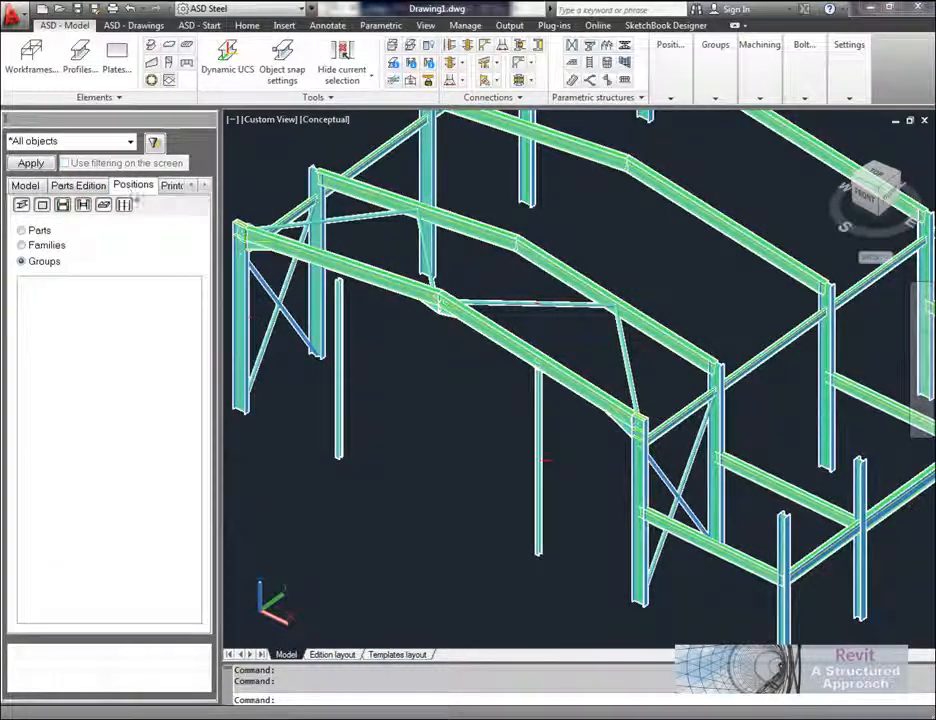
{"action": "left_click", "coordinate": [30, 232]}
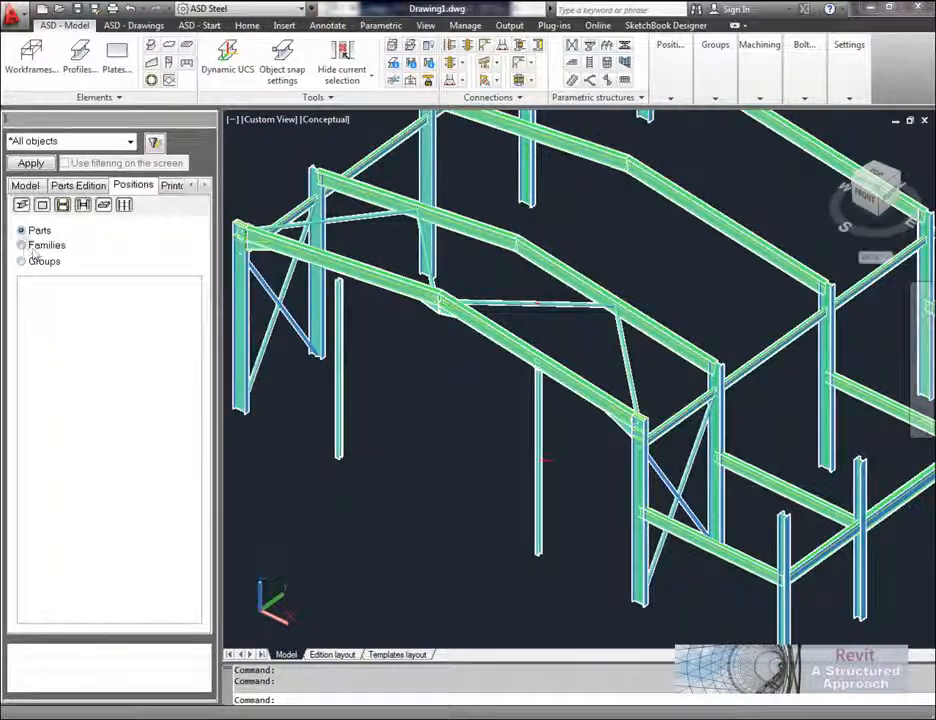
{"action": "left_click", "coordinate": [22, 261]}
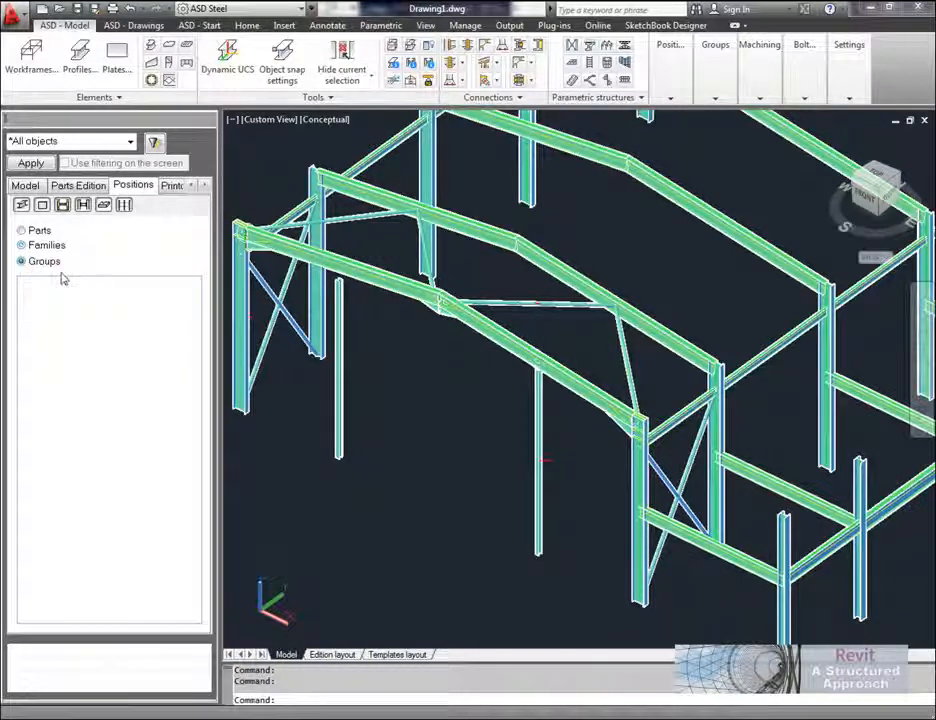
{"action": "left_click", "coordinate": [30, 246]}
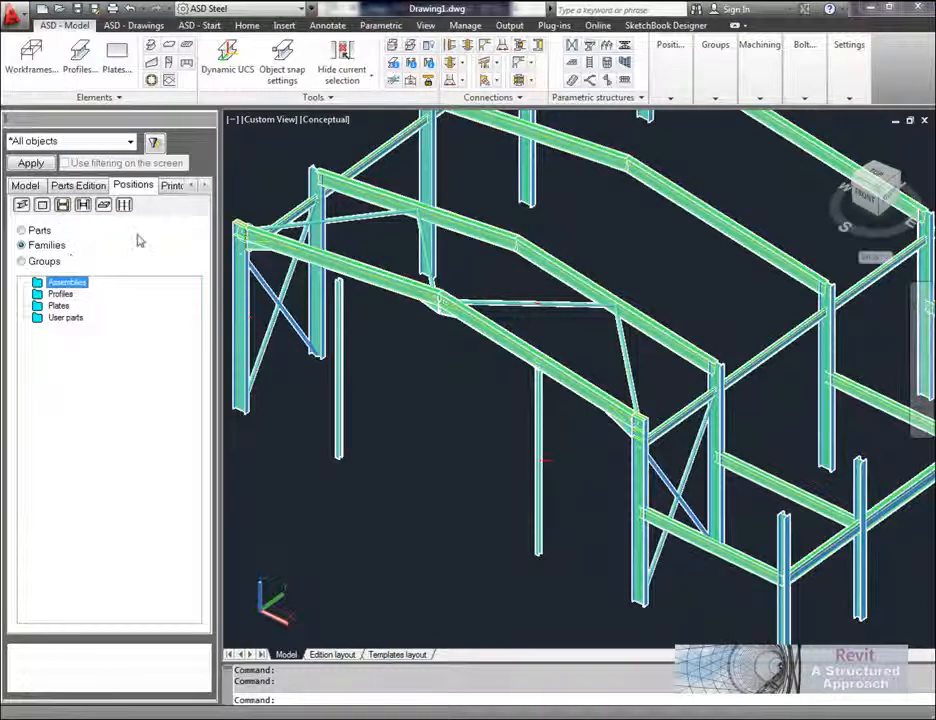
{"action": "middle_click_drag", "start_coordinate": [439, 394], "coordinate": [441, 409]}
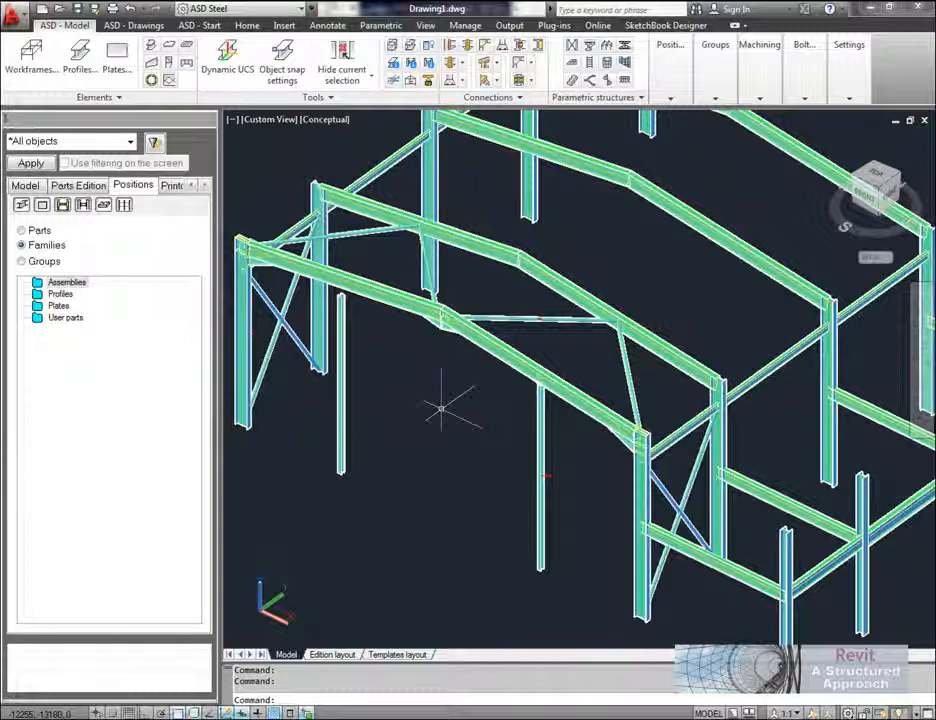
Step: Select all components in the model list and open automatic positioning for them
{"action": "left_click", "coordinate": [14, 186]}
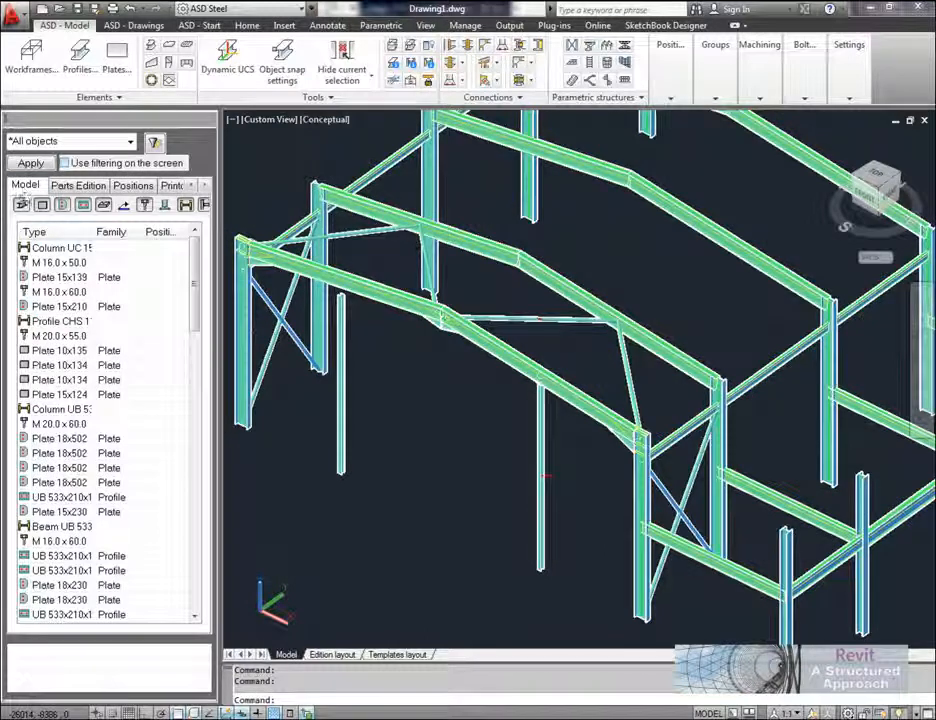
{"action": "left_click", "coordinate": [88, 248]}
{"action": "right_click", "coordinate": [88, 248]}
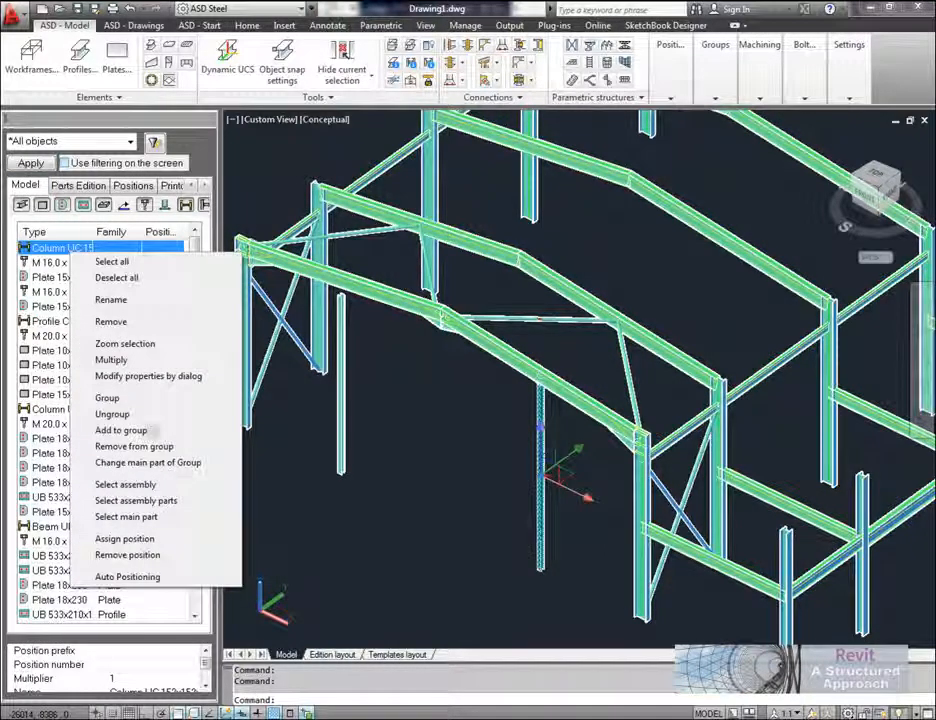
{"action": "left_click", "coordinate": [108, 261]}
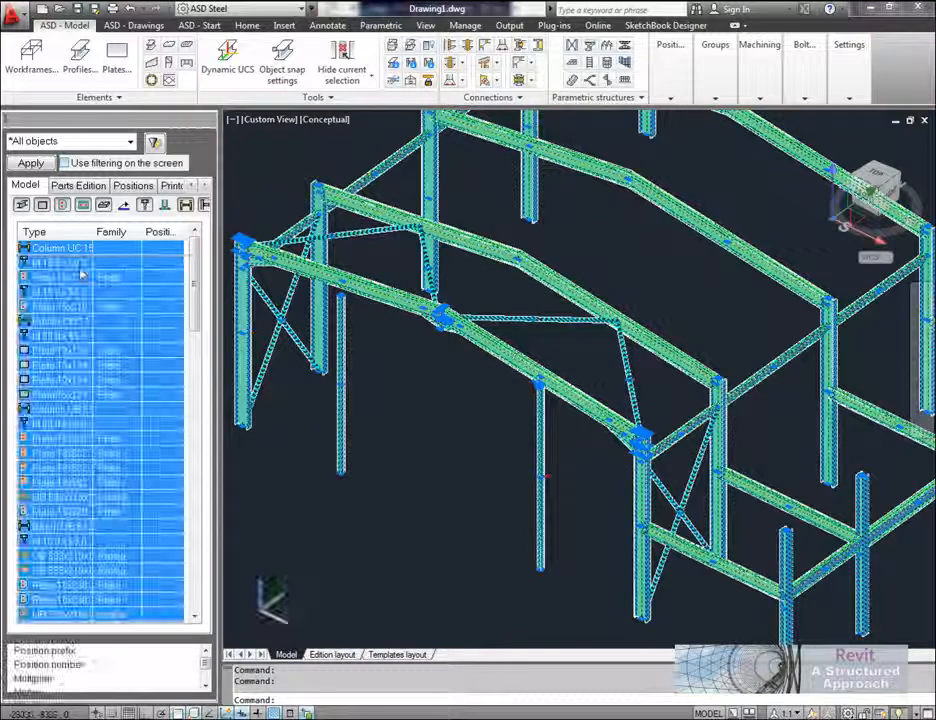
{"action": "right_click", "coordinate": [96, 263]}
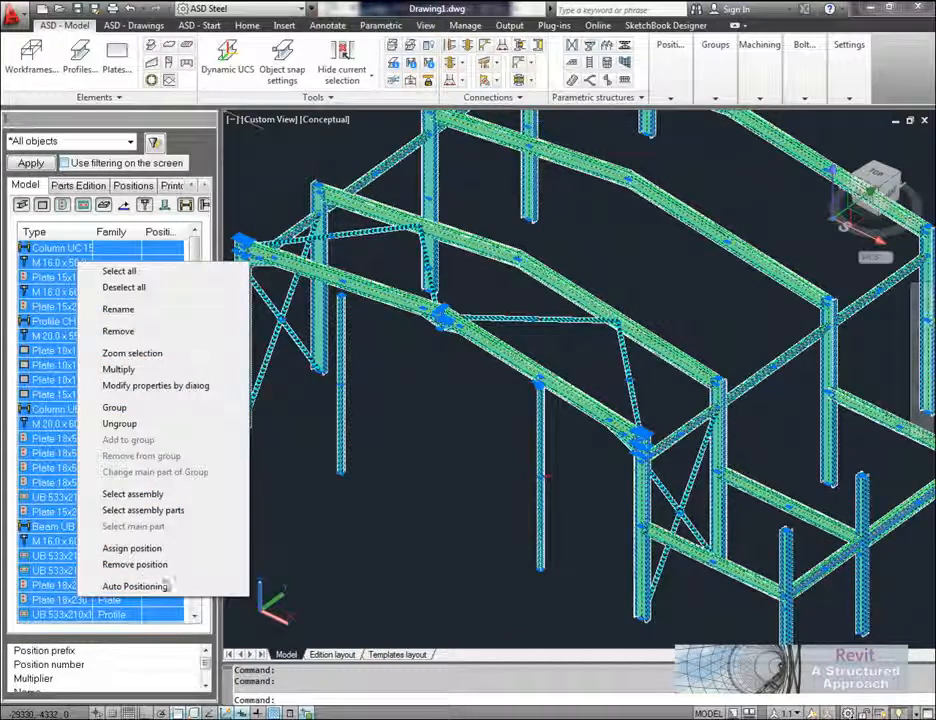
{"action": "left_click", "coordinate": [140, 586]}
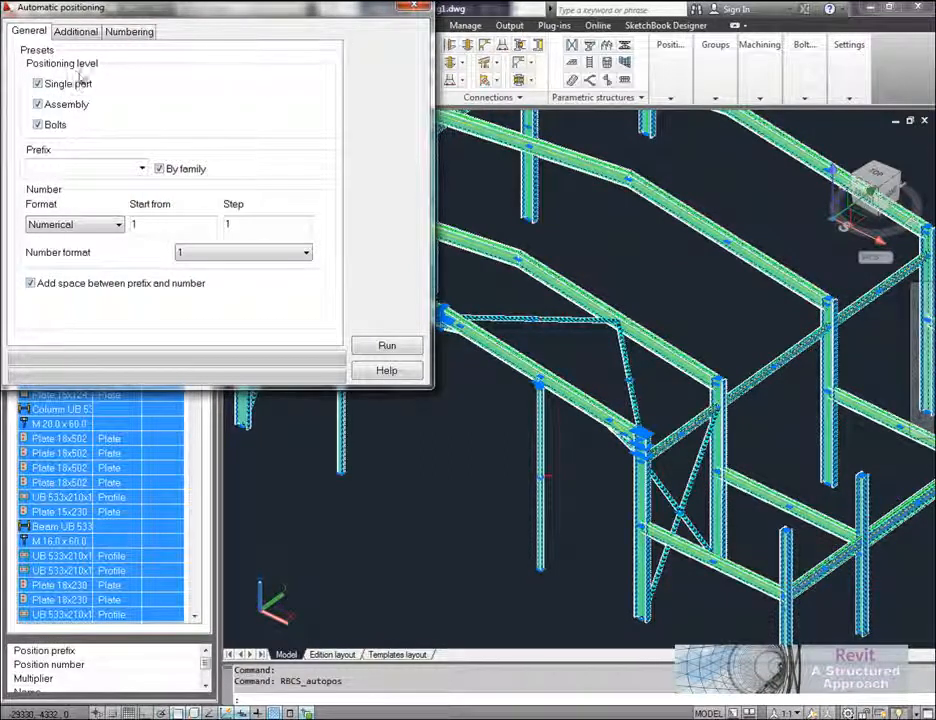
Step: Review the additional and numbering options, run automatic positioning for single parts, assemblies and bolts with numbering from 1, and clear the selection
{"action": "left_click", "coordinate": [76, 31]}
{"action": "left_click", "coordinate": [124, 33]}
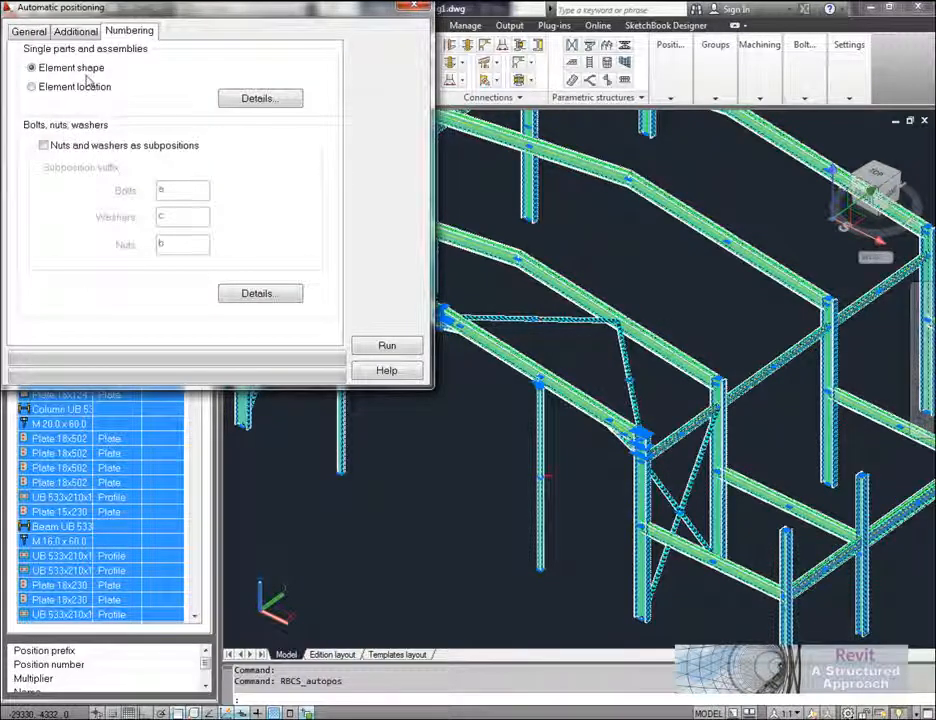
{"action": "left_click", "coordinate": [20, 31]}
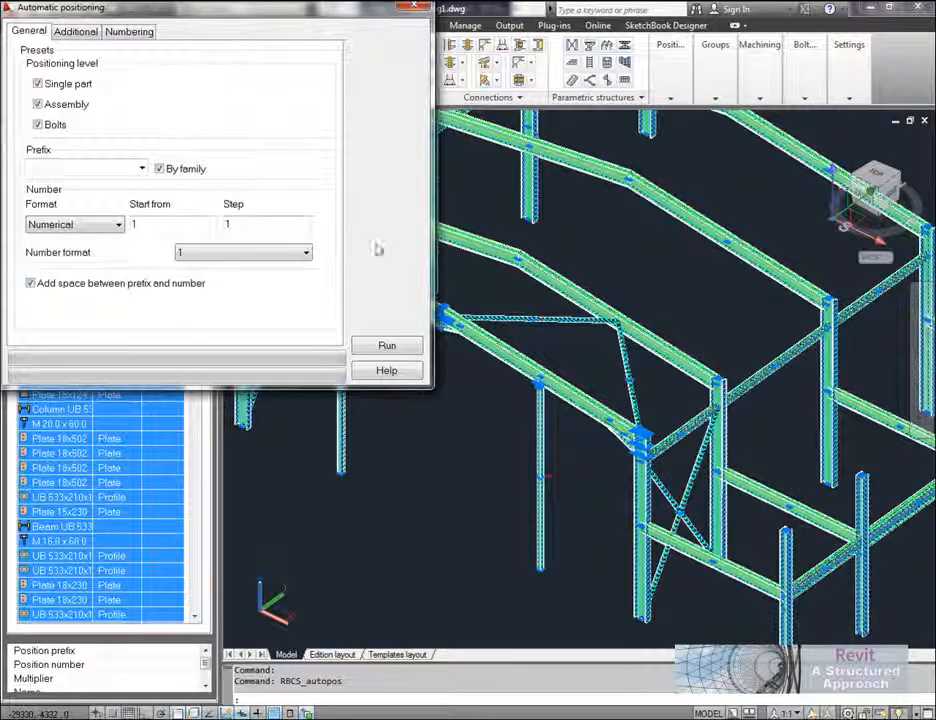
{"action": "left_click", "coordinate": [430, 438]}
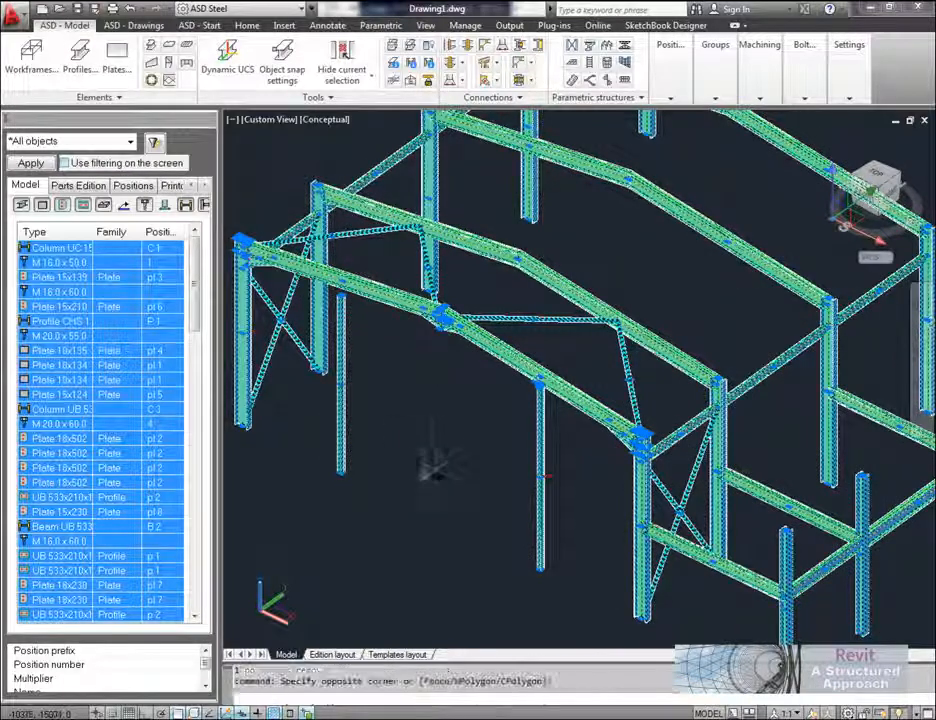
{"action": "key", "text": "Escape"}
{"action": "key", "text": "Escape"}
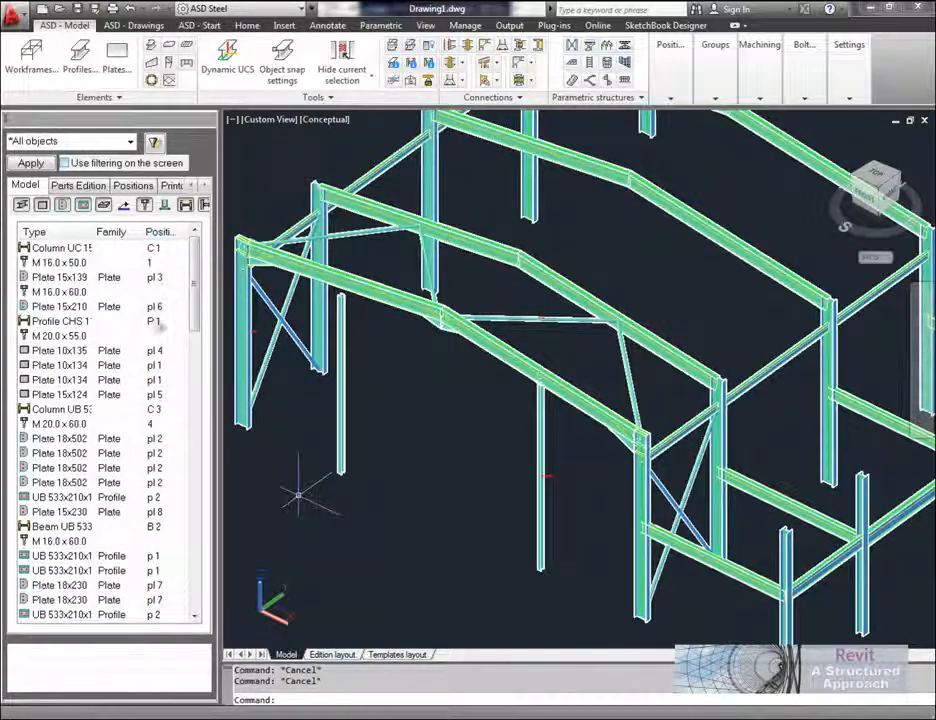
Step: Examine the numbered positions by family, covering the beam and column assemblies, the profiles and the plates
{"action": "left_click", "coordinate": [133, 186]}
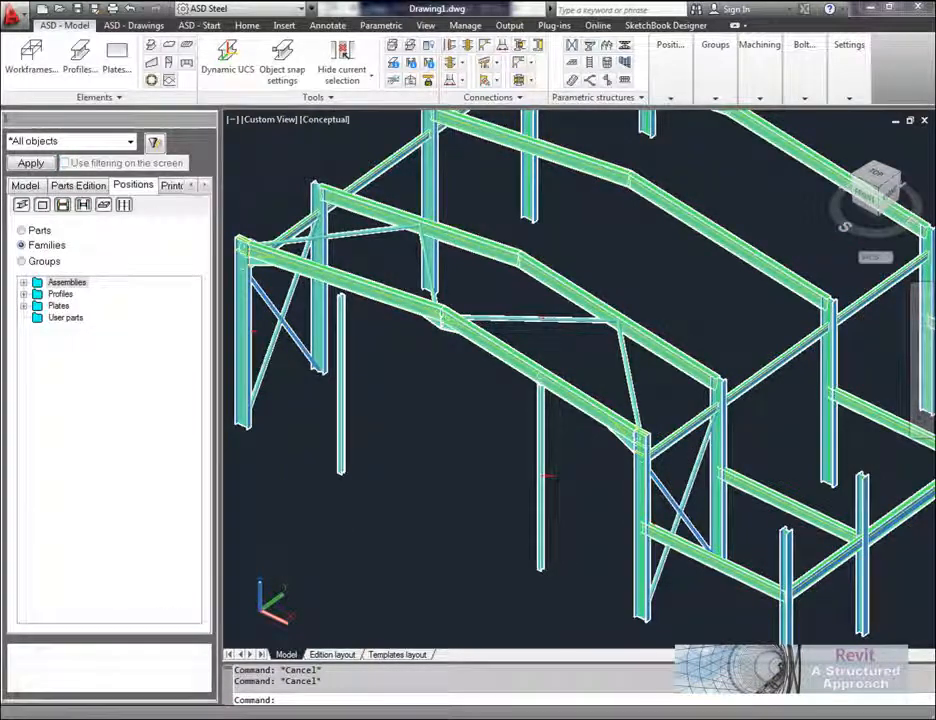
{"action": "left_click", "coordinate": [23, 283]}
{"action": "left_click", "coordinate": [38, 294]}
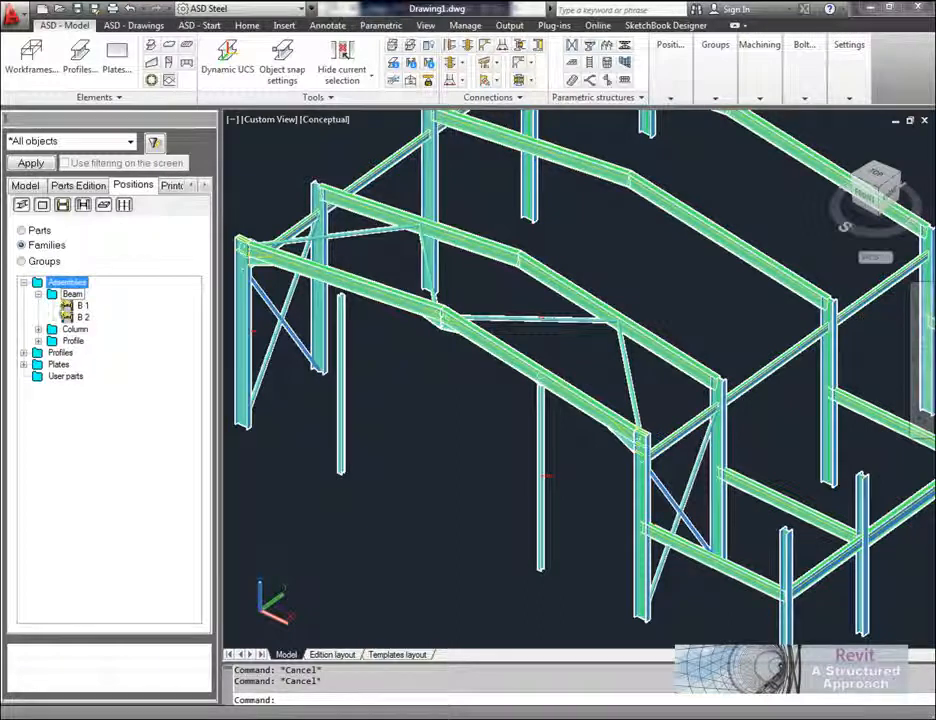
{"action": "left_click", "coordinate": [83, 307]}
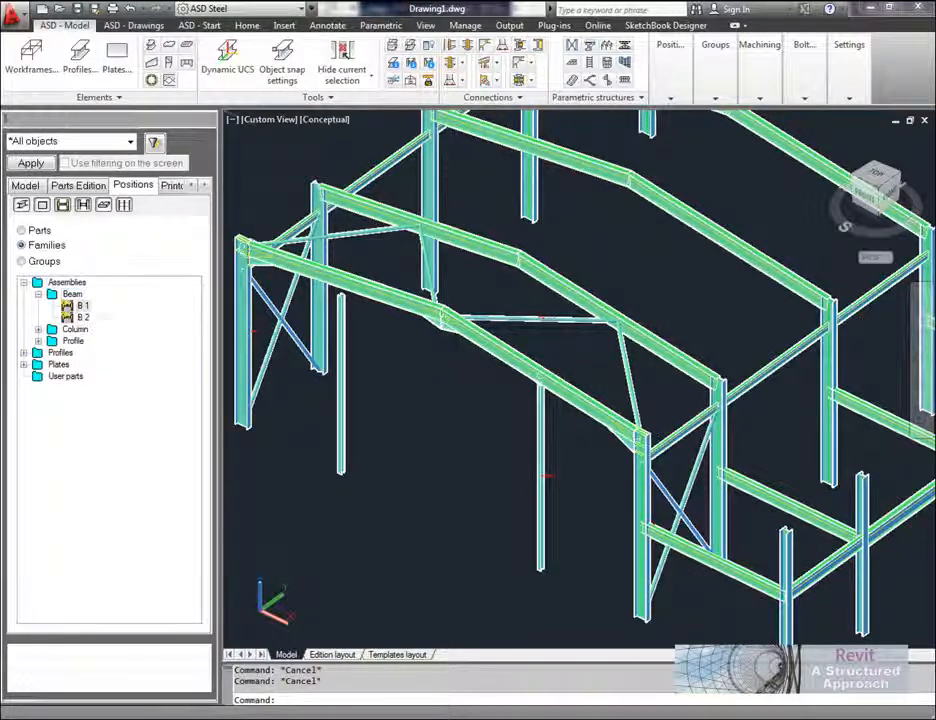
{"action": "middle_click_drag", "start_coordinate": [427, 417], "coordinate": [443, 400]}
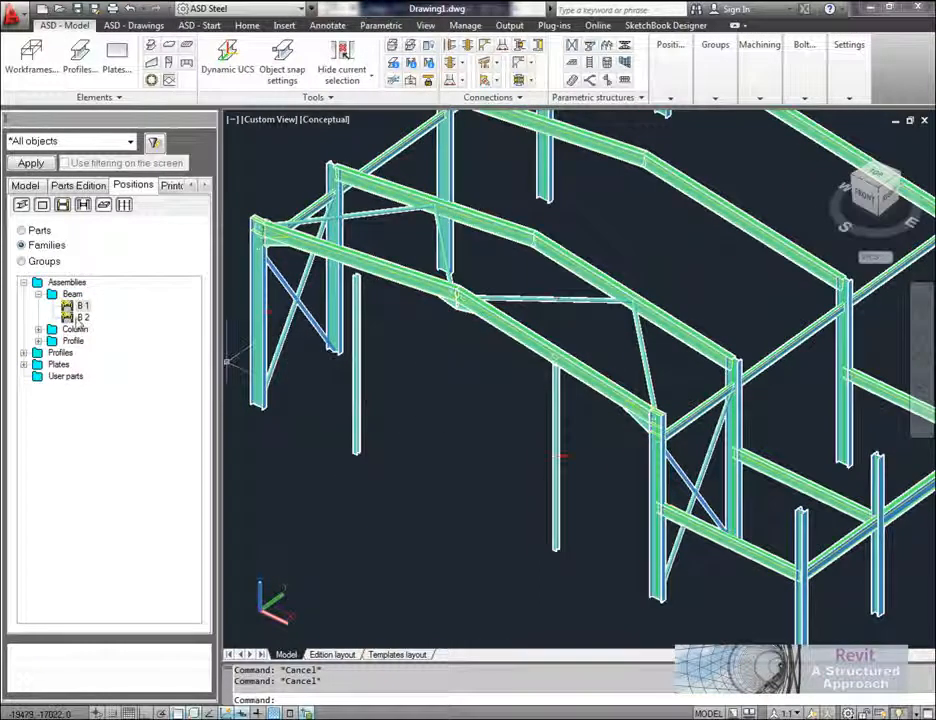
{"action": "left_click", "coordinate": [23, 364]}
{"action": "left_click", "coordinate": [38, 376]}
{"action": "left_click", "coordinate": [23, 364]}
{"action": "left_click", "coordinate": [23, 352]}
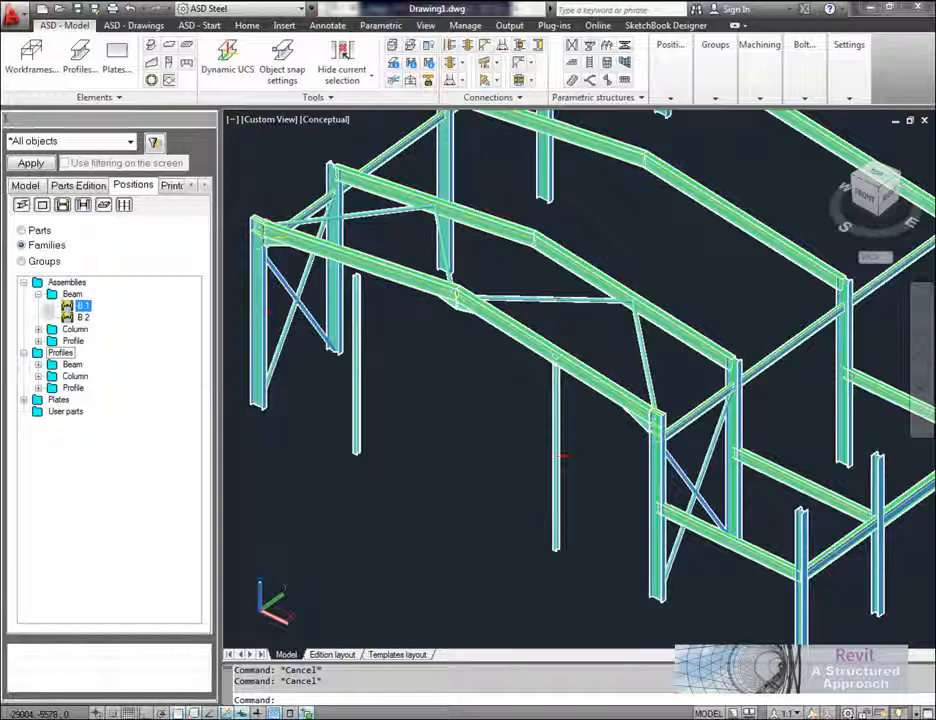
{"action": "left_click", "coordinate": [38, 329]}
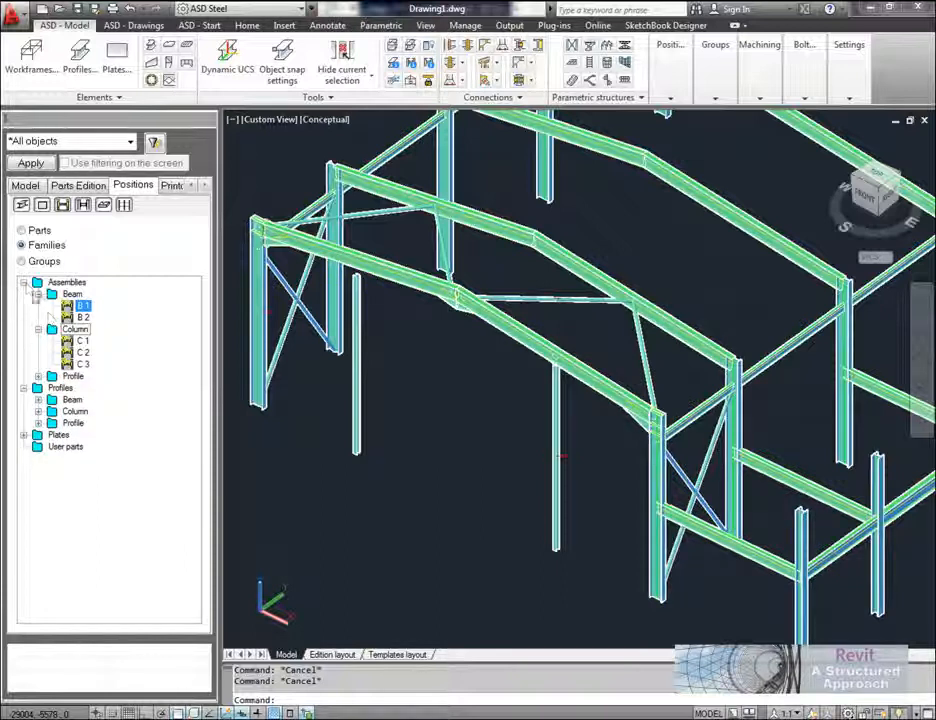
Step: List the positions by groups, review assembly B 1's parts, and open automatic drawing generation for B 1
{"action": "left_click", "coordinate": [22, 261]}
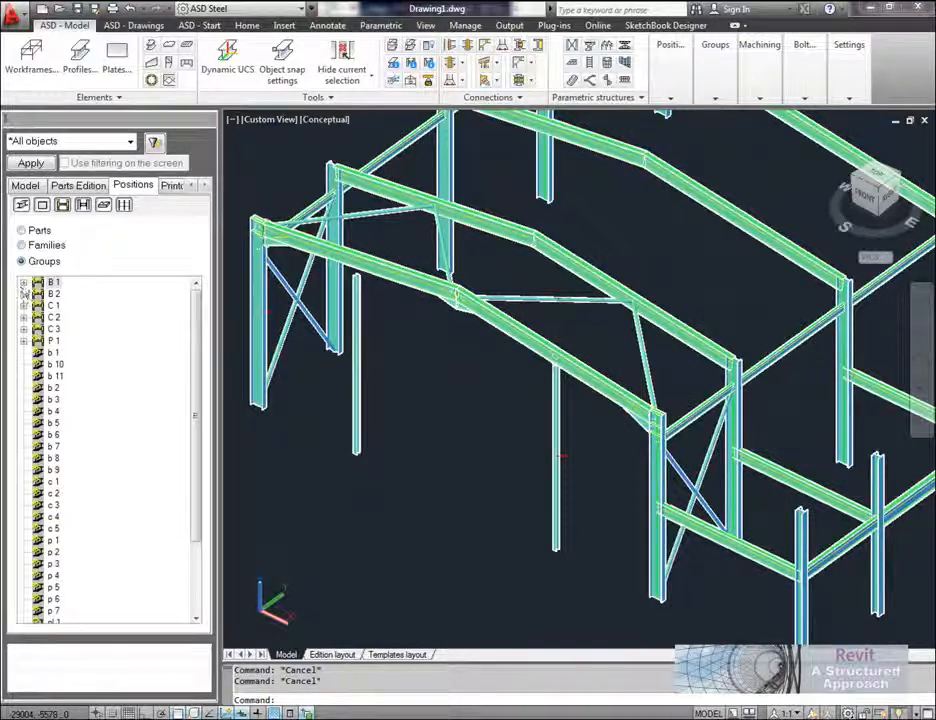
{"action": "left_click", "coordinate": [23, 283]}
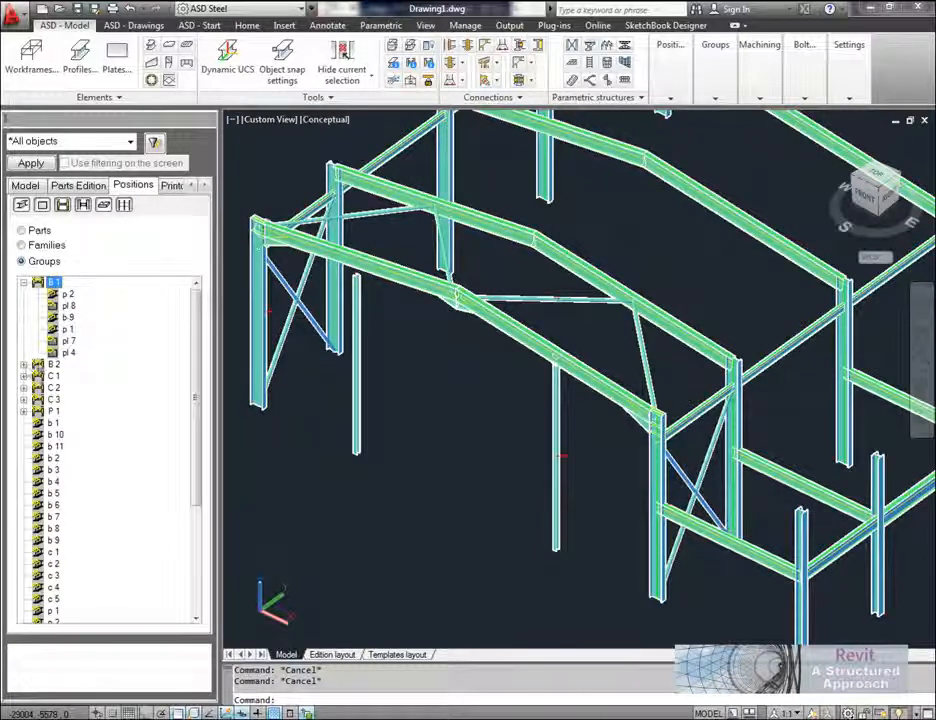
{"action": "left_click", "coordinate": [24, 365]}
{"action": "left_click", "coordinate": [24, 365]}
{"action": "left_click", "coordinate": [52, 283]}
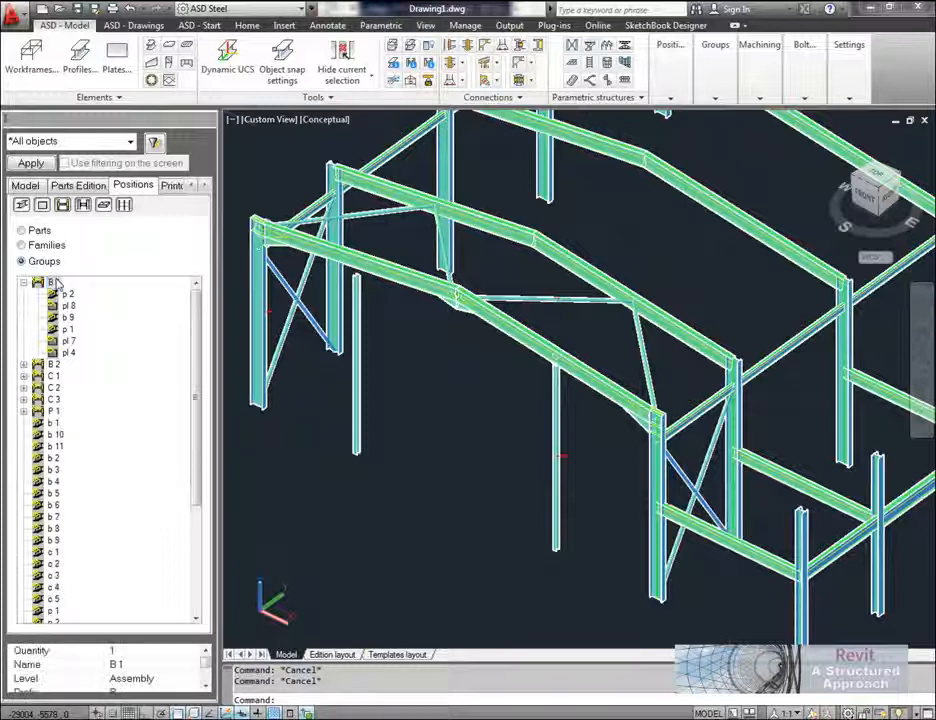
{"action": "right_click", "coordinate": [55, 284]}
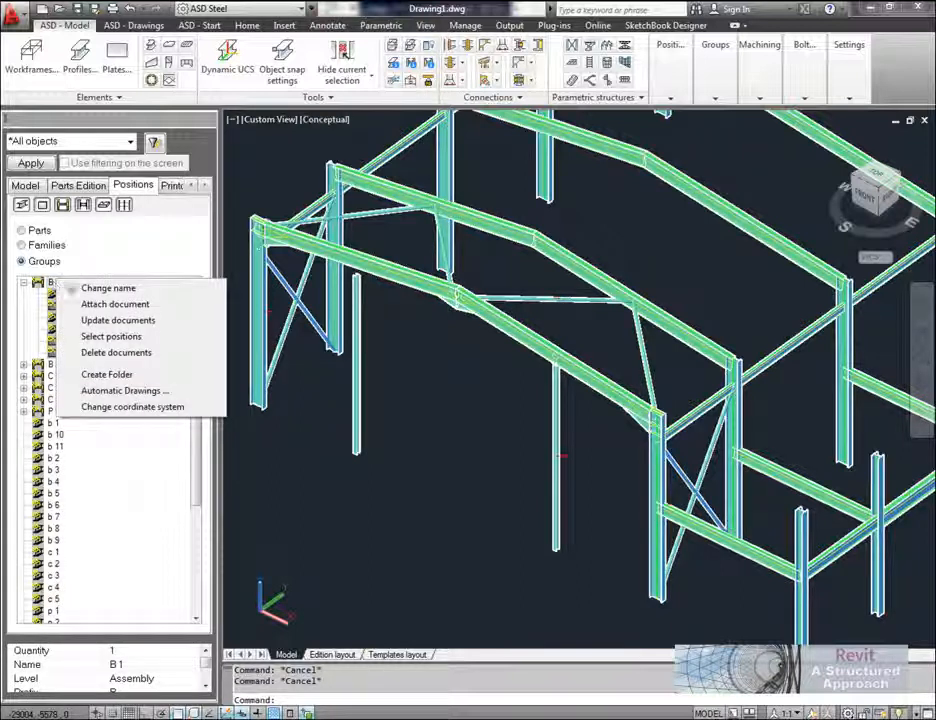
{"action": "left_click", "coordinate": [147, 392]}
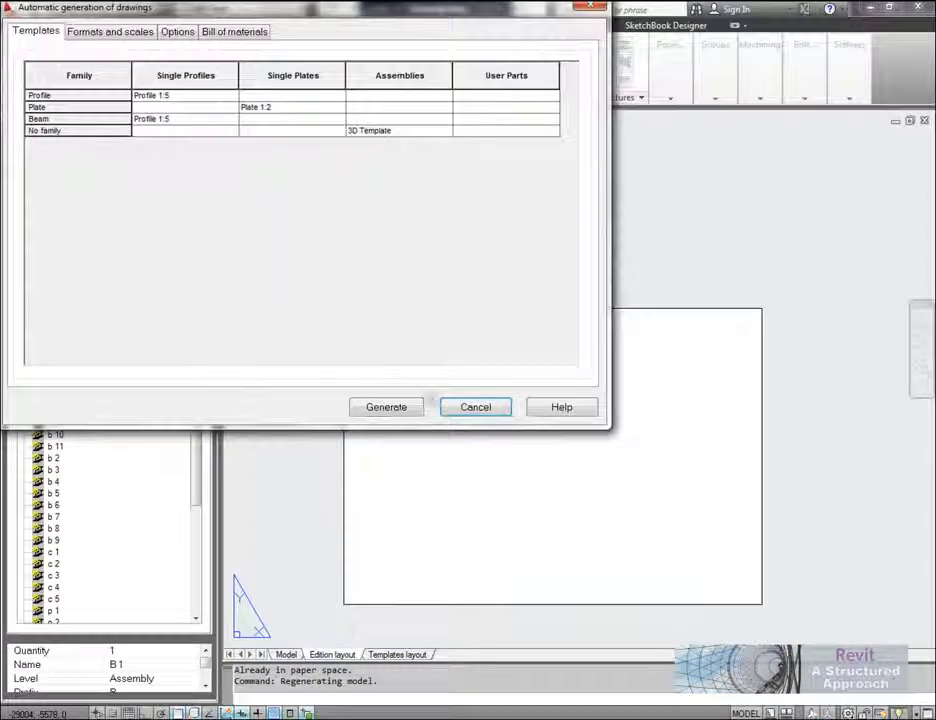
Step: Review the drawing formats and scales for single profiles, single plates, assemblies and user parts
{"action": "left_click", "coordinate": [128, 38]}
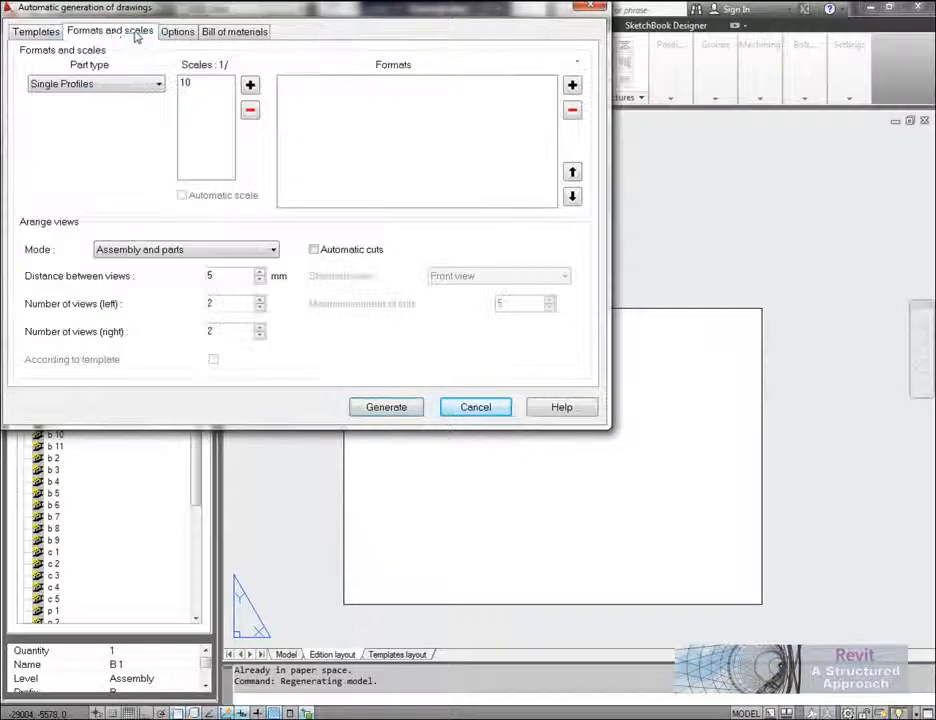
{"action": "left_click", "coordinate": [119, 84]}
{"action": "left_click", "coordinate": [104, 110]}
{"action": "left_click", "coordinate": [110, 87]}
{"action": "left_click", "coordinate": [92, 122]}
{"action": "left_click", "coordinate": [140, 86]}
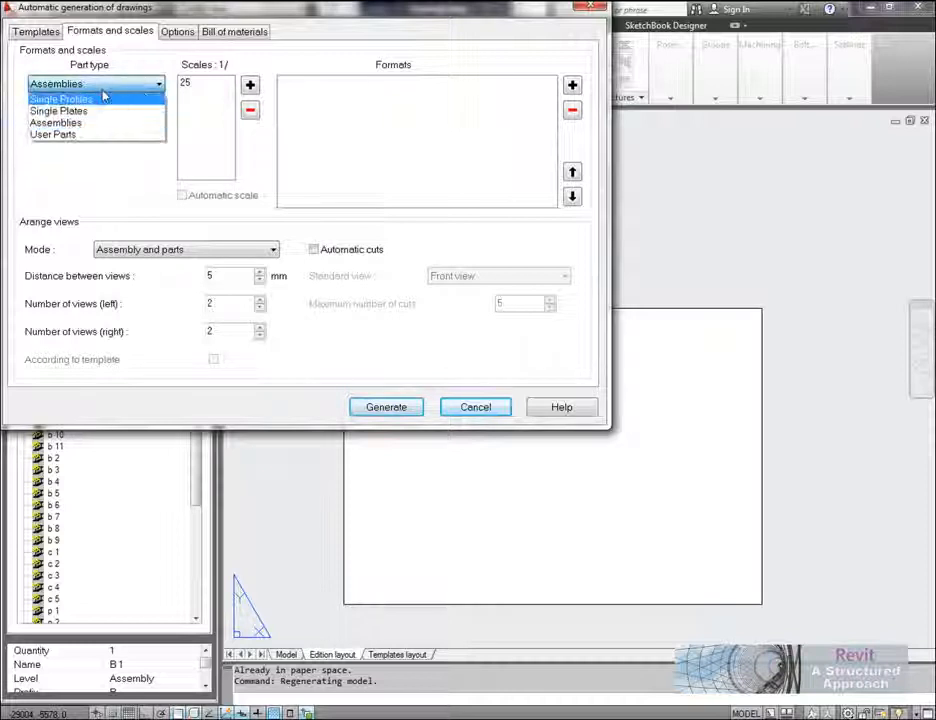
{"action": "left_click", "coordinate": [88, 133]}
{"action": "left_click", "coordinate": [98, 86]}
{"action": "left_click", "coordinate": [86, 99]}
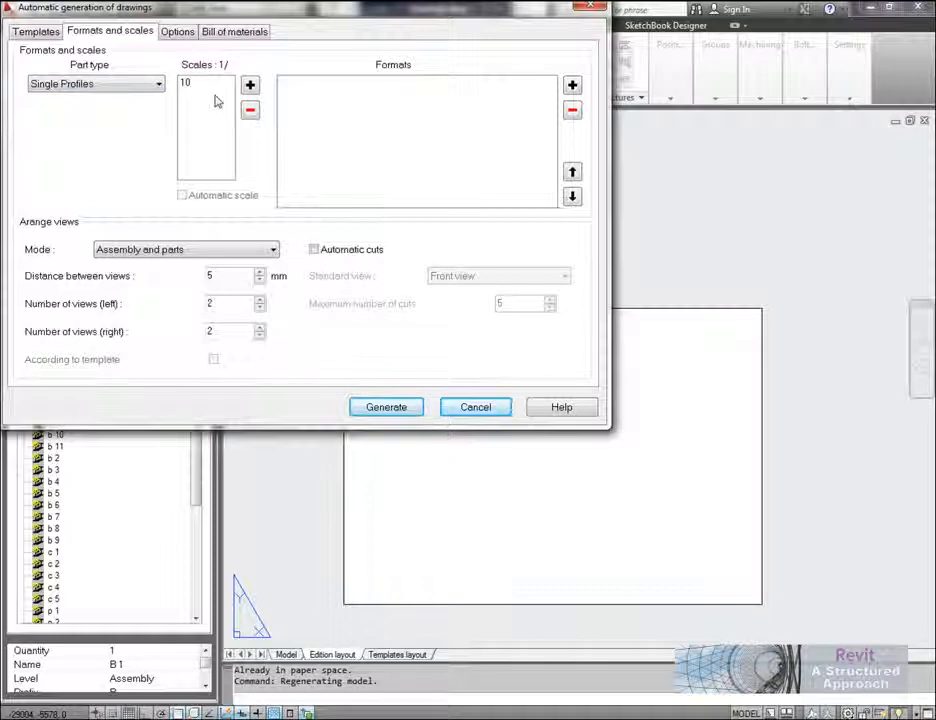
{"action": "left_click", "coordinate": [130, 86]}
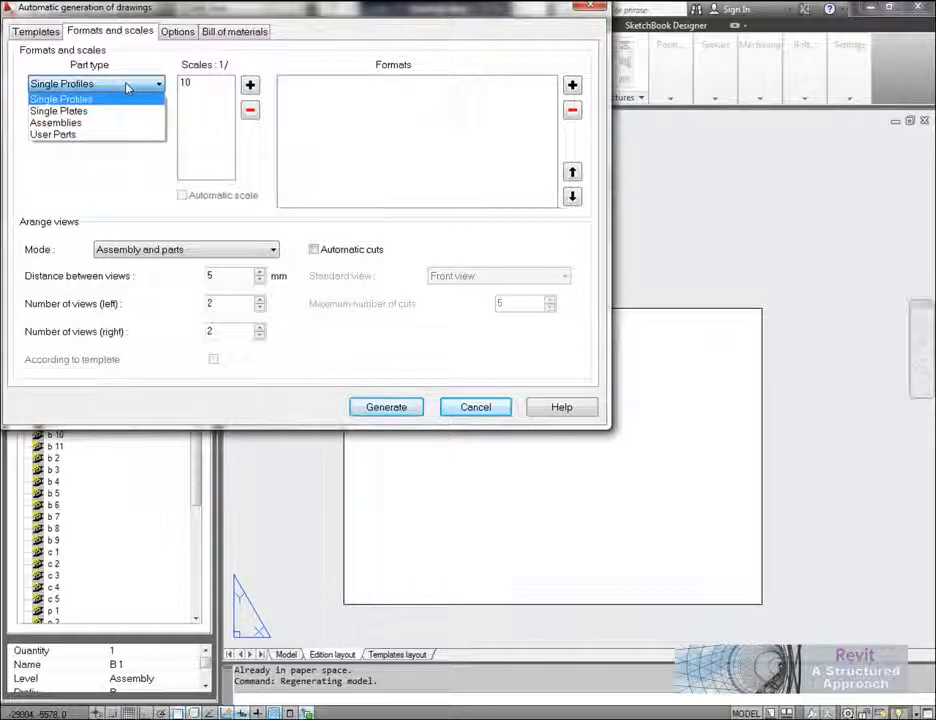
{"action": "left_click", "coordinate": [122, 110]}
Step: Add the A0 ASD format from the A0 ASD EXCITECH.dwt template for the Assemblies part type
{"action": "left_click", "coordinate": [100, 84]}
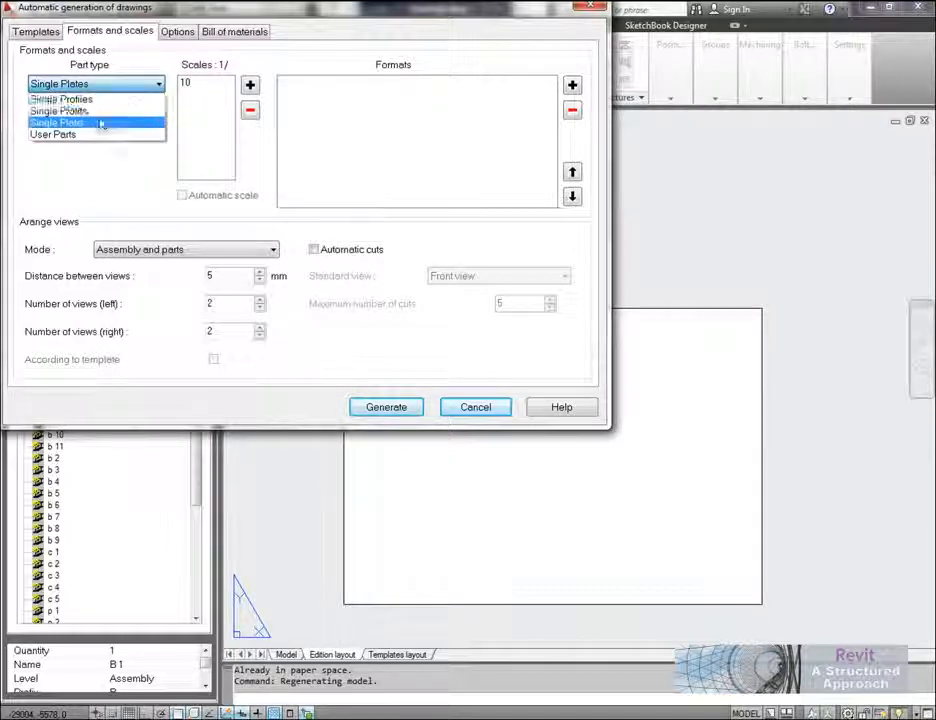
{"action": "left_click", "coordinate": [88, 123]}
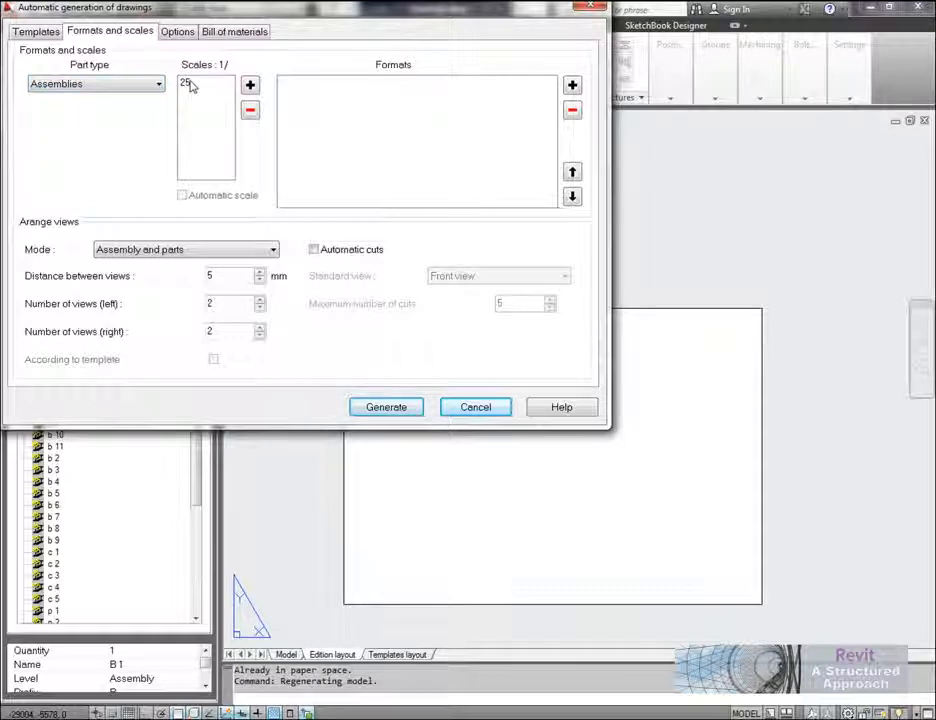
{"action": "left_click", "coordinate": [573, 86]}
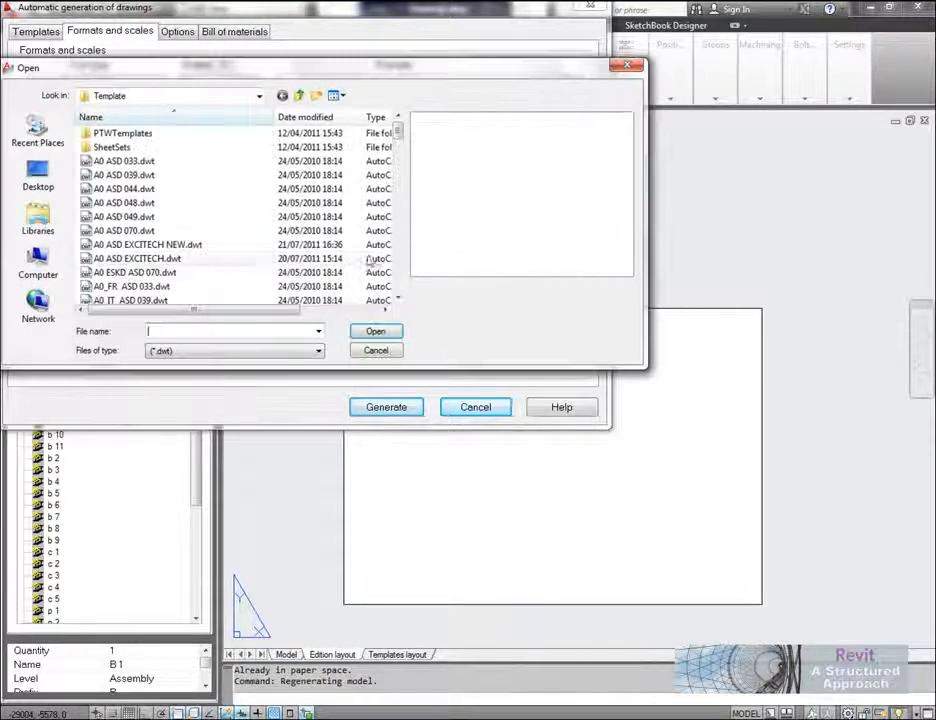
{"action": "left_click", "coordinate": [165, 244]}
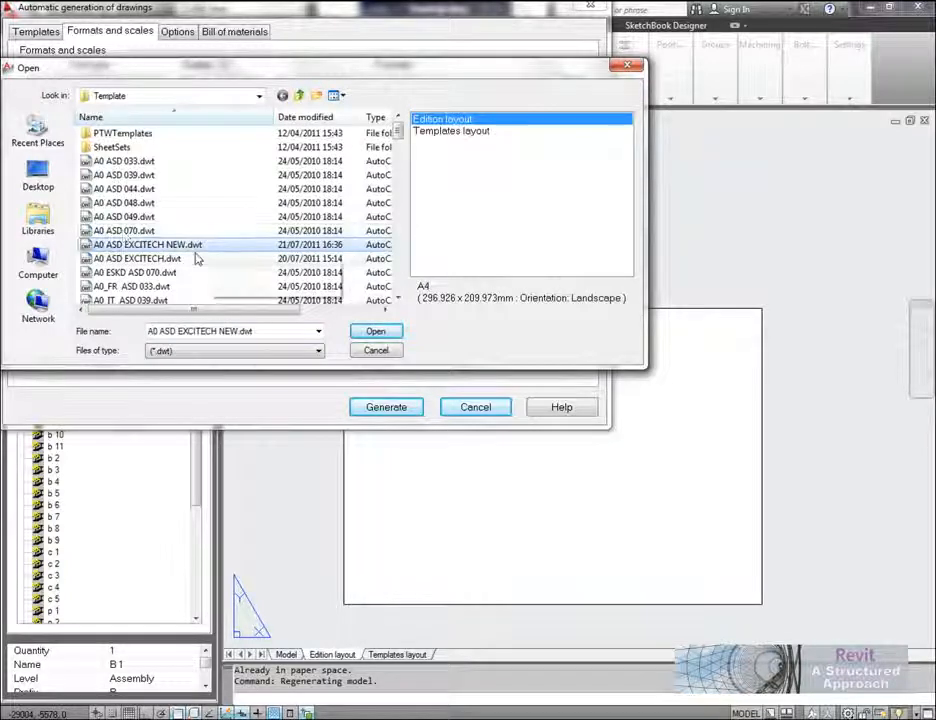
{"action": "left_click", "coordinate": [181, 258]}
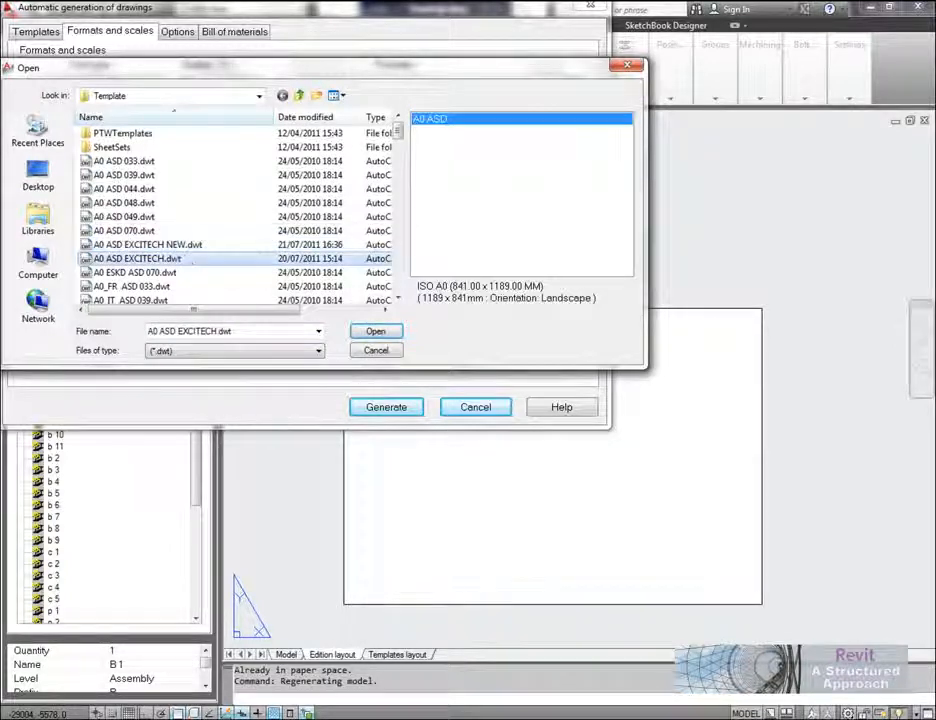
{"action": "left_click", "coordinate": [386, 332]}
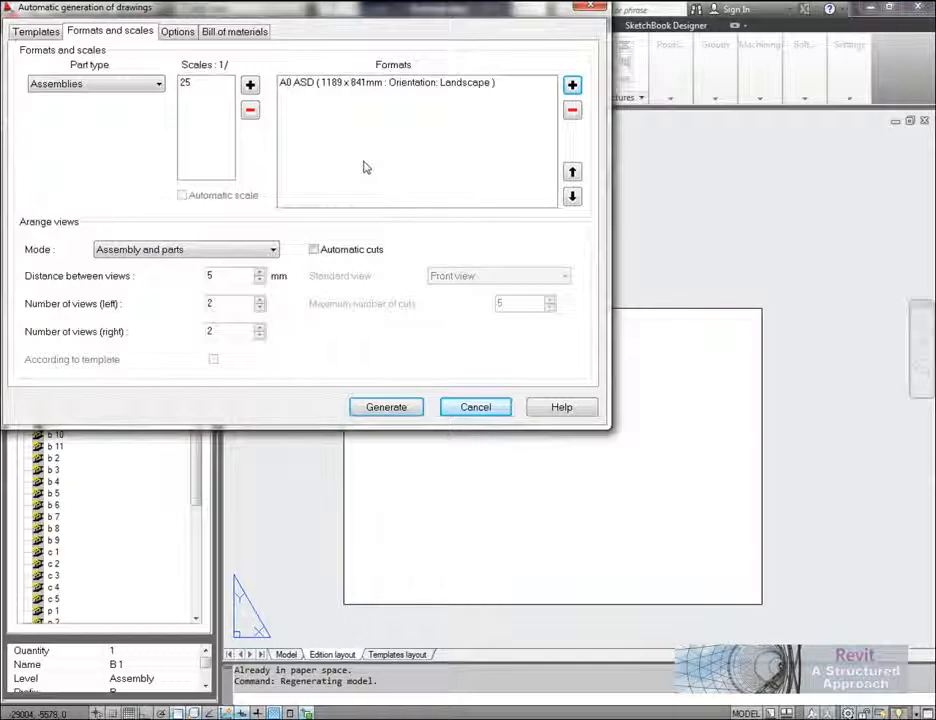
Step: Review the bill of materials and other options, generate the drawings for assembly B 1, and close the generation report
{"action": "left_click", "coordinate": [231, 32]}
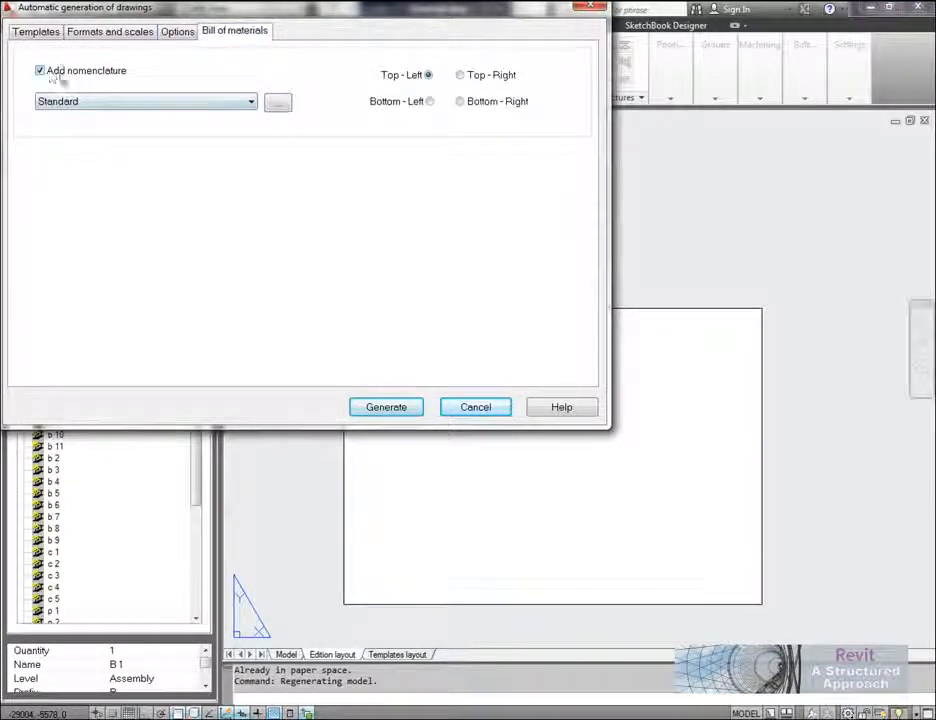
{"action": "left_click", "coordinate": [176, 33]}
{"action": "left_click", "coordinate": [100, 36]}
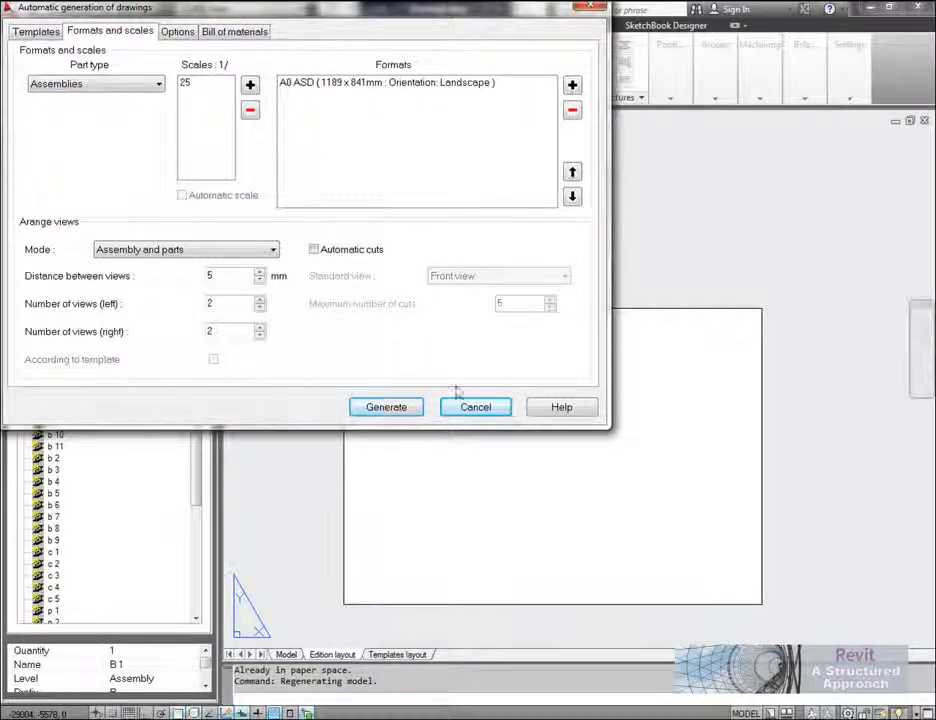
{"action": "left_click", "coordinate": [393, 409]}
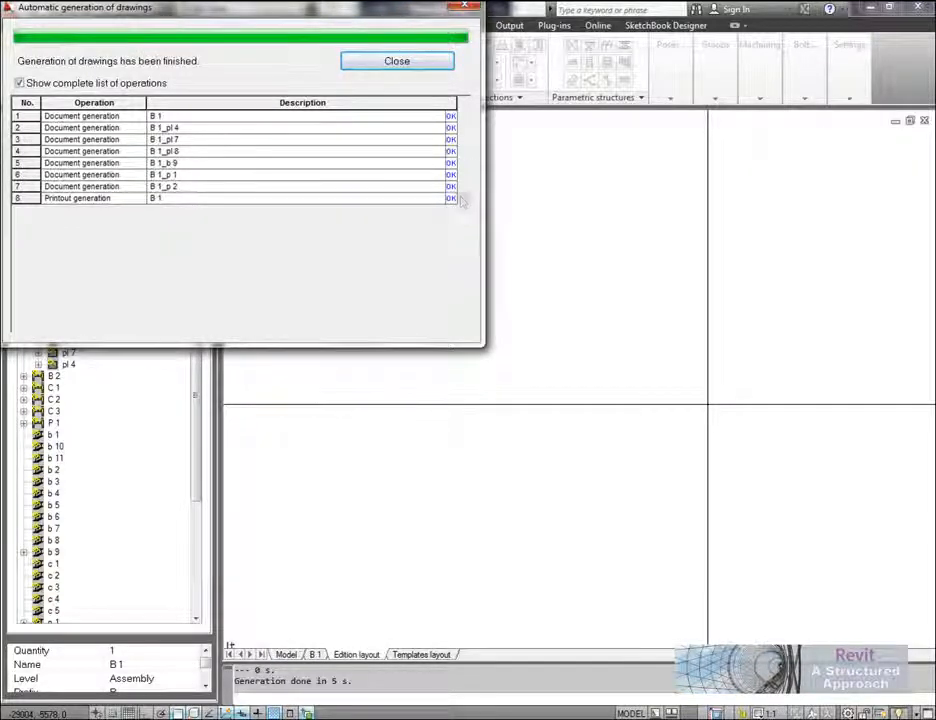
{"action": "left_click", "coordinate": [419, 63]}
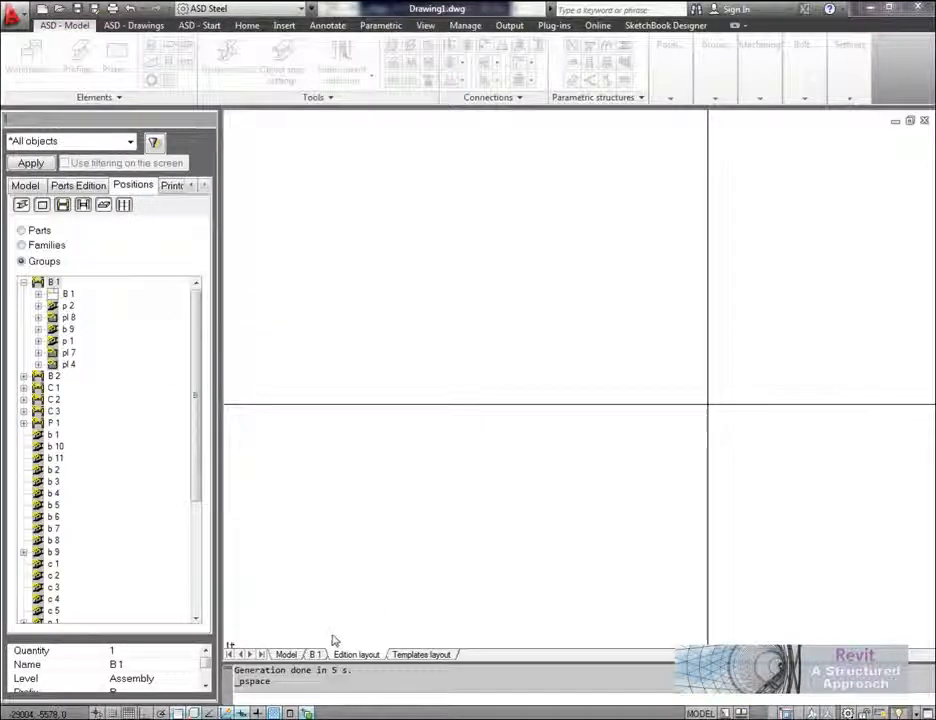
Step: Open the B 1 layout and examine the whole sheet, the title block and the assembly's dimensioned top view
{"action": "left_click", "coordinate": [315, 655]}
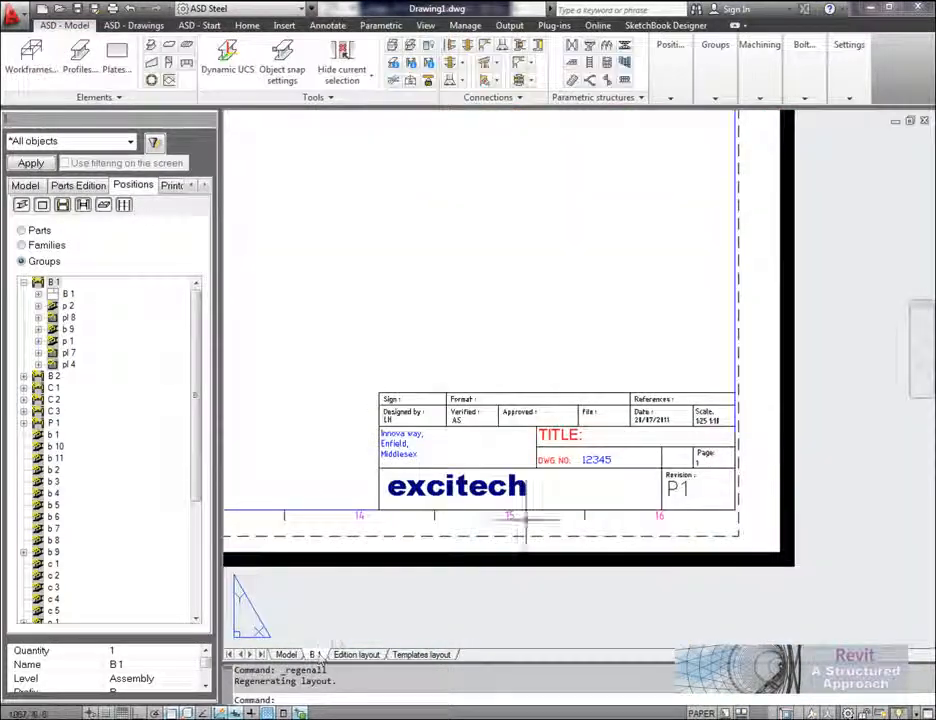
{"action": "middle_click_drag", "start_coordinate": [545, 480], "coordinate": [706, 561]}
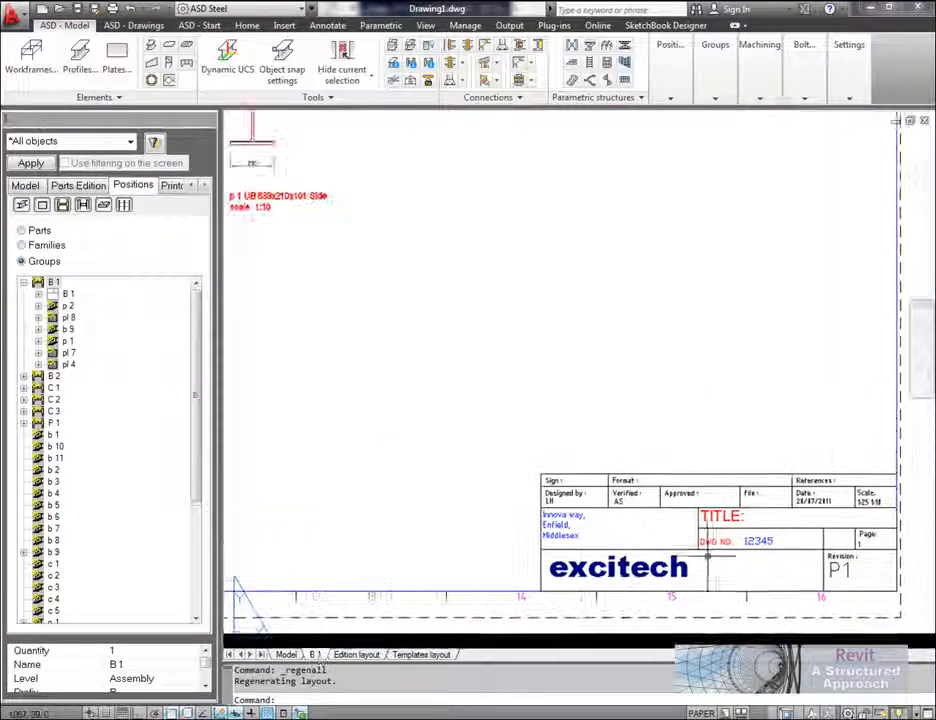
{"action": "scroll", "coordinate": [684, 552], "scroll_direction": "down", "scroll_amount": 6}
{"action": "middle_click_drag", "start_coordinate": [464, 397], "coordinate": [568, 443]}
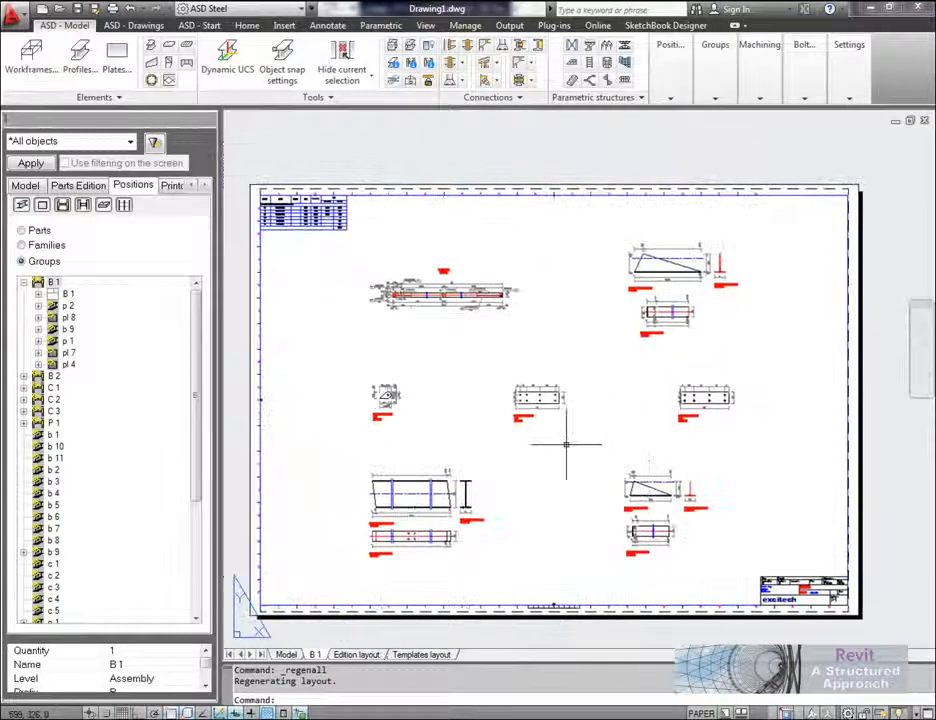
{"action": "scroll", "coordinate": [470, 318], "scroll_direction": "up", "scroll_amount": 4}
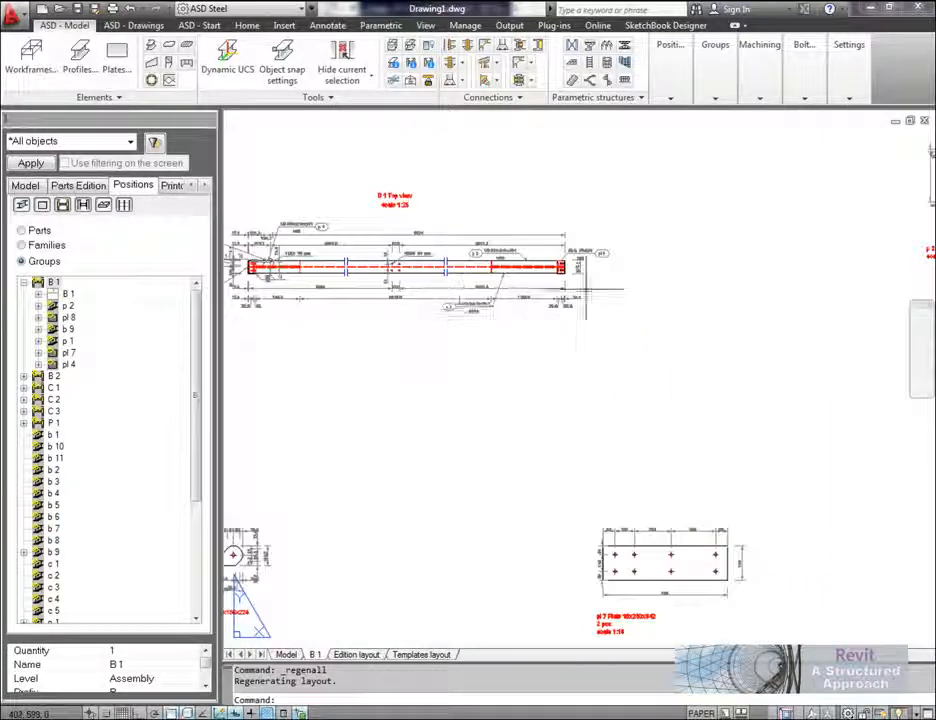
{"action": "scroll", "coordinate": [603, 270], "scroll_direction": "up", "scroll_amount": 2}
{"action": "scroll", "coordinate": [603, 270], "scroll_direction": "up", "scroll_amount": 3}
{"action": "middle_click_drag", "start_coordinate": [529, 302], "coordinate": [790, 340]}
{"action": "scroll", "coordinate": [789, 341], "scroll_direction": "down", "scroll_amount": 4}
{"action": "middle_click_drag", "start_coordinate": [349, 344], "coordinate": [733, 335]}
{"action": "scroll", "coordinate": [487, 311], "scroll_direction": "down", "scroll_amount": 3}
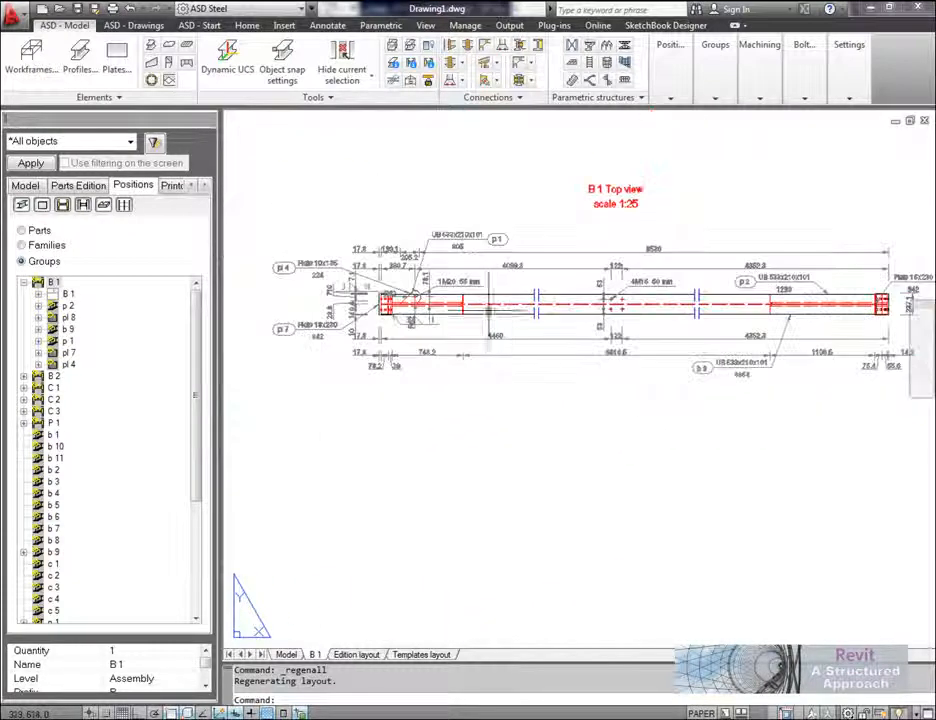
Step: Examine the single plate and profile drawings on the B 1 sheet, and return to the 3D model
{"action": "middle_click_drag", "start_coordinate": [531, 493], "coordinate": [529, 261]}
{"action": "middle_click_drag", "start_coordinate": [493, 518], "coordinate": [597, 434]}
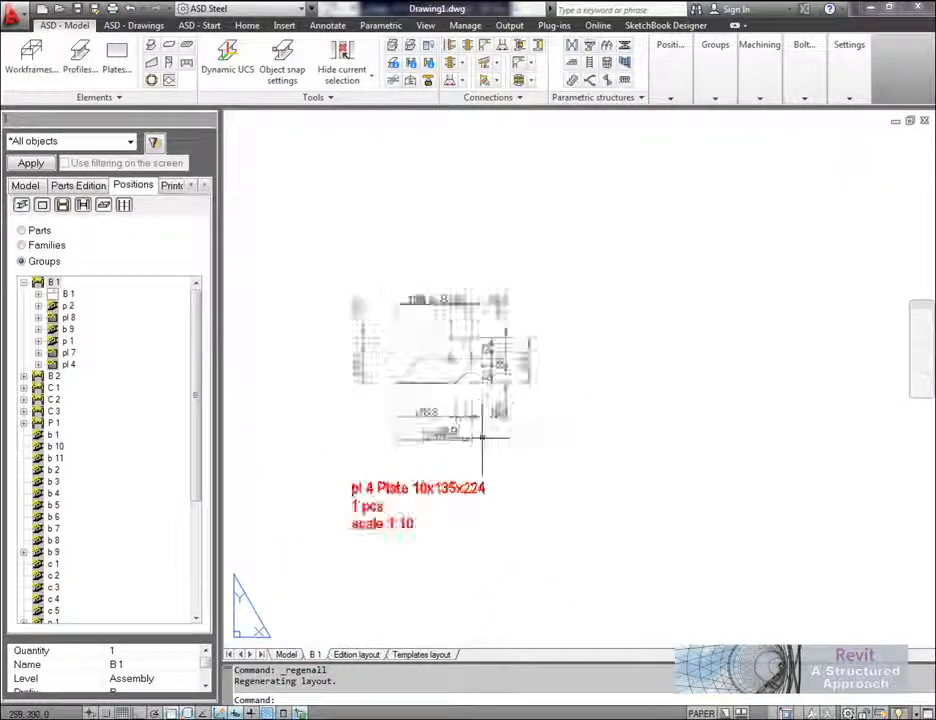
{"action": "scroll", "coordinate": [487, 433], "scroll_direction": "up", "scroll_amount": 4}
{"action": "scroll", "coordinate": [450, 325], "scroll_direction": "down", "scroll_amount": 6}
{"action": "scroll", "coordinate": [460, 326], "scroll_direction": "down", "scroll_amount": 2}
{"action": "scroll", "coordinate": [662, 328], "scroll_direction": "up", "scroll_amount": 5}
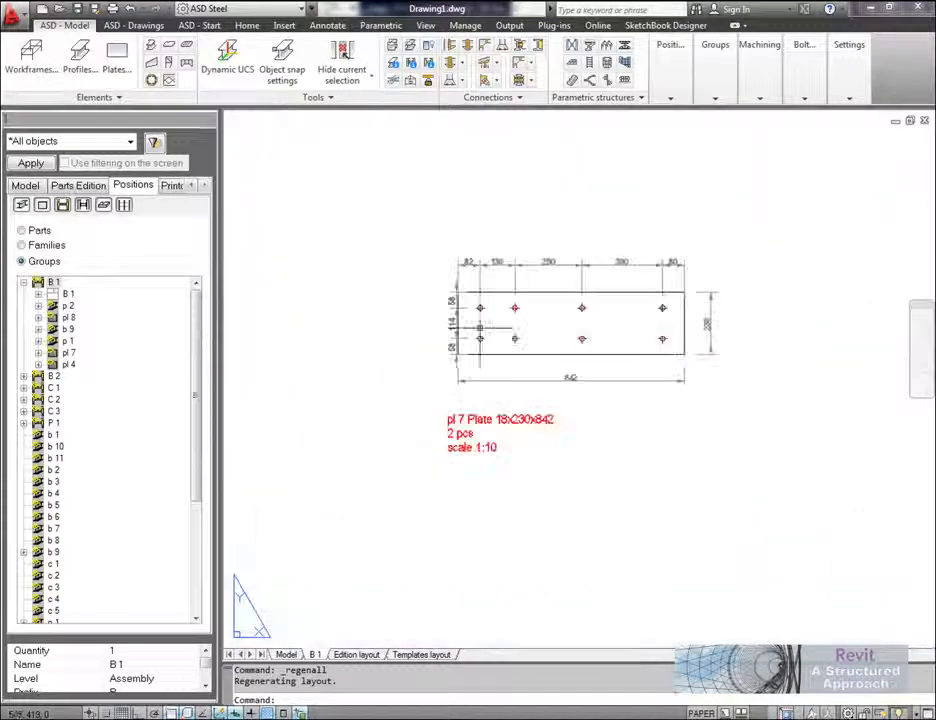
{"action": "scroll", "coordinate": [552, 313], "scroll_direction": "down", "scroll_amount": 4}
{"action": "middle_click_drag", "start_coordinate": [487, 481], "coordinate": [338, 386]}
{"action": "middle_click_drag", "start_coordinate": [740, 372], "coordinate": [602, 591]}
{"action": "scroll", "coordinate": [610, 589], "scroll_direction": "up", "scroll_amount": 2}
{"action": "middle_click_drag", "start_coordinate": [598, 334], "coordinate": [613, 540]}
{"action": "scroll", "coordinate": [635, 403], "scroll_direction": "down", "scroll_amount": 6}
{"action": "scroll", "coordinate": [579, 403], "scroll_direction": "up", "scroll_amount": 2}
{"action": "middle_click_drag", "start_coordinate": [562, 445], "coordinate": [627, 411]}
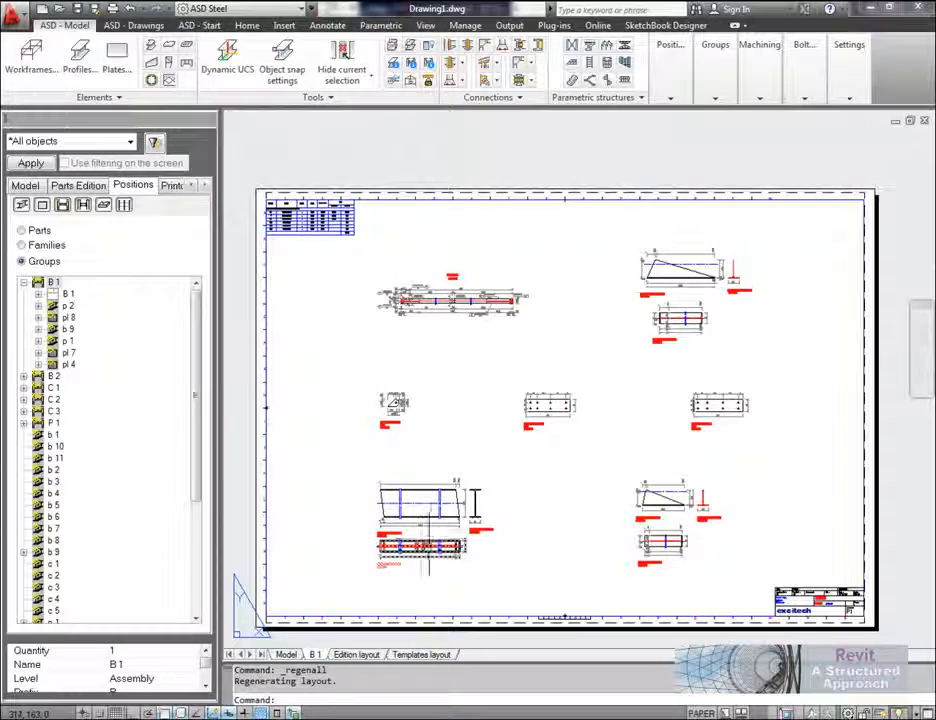
{"action": "left_click", "coordinate": [288, 660]}
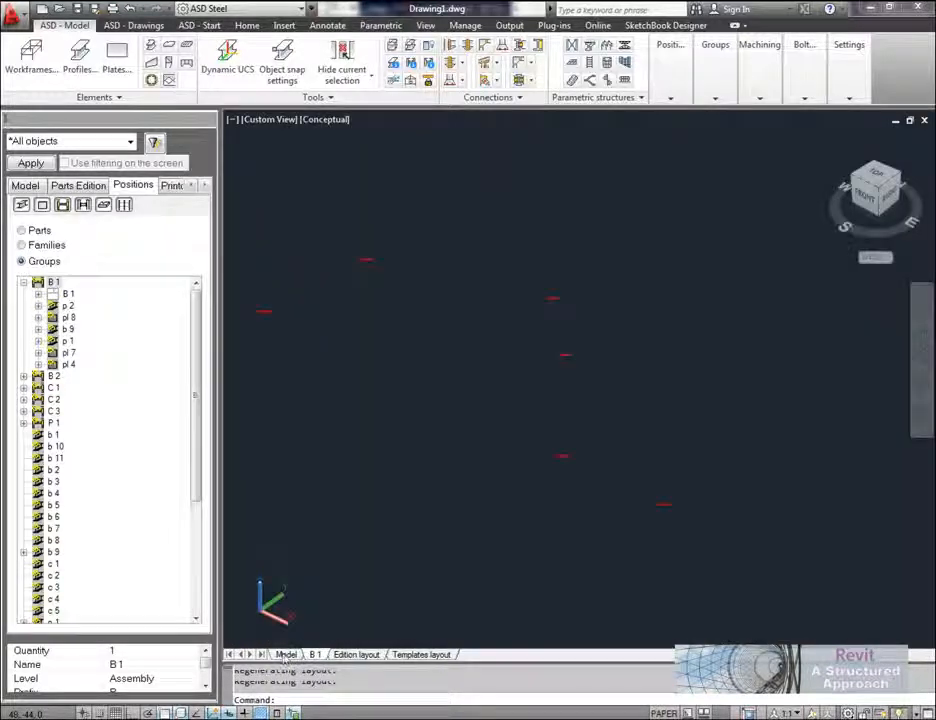
{"action": "middle_click_drag", "start_coordinate": [457, 404], "coordinate": [485, 397]}
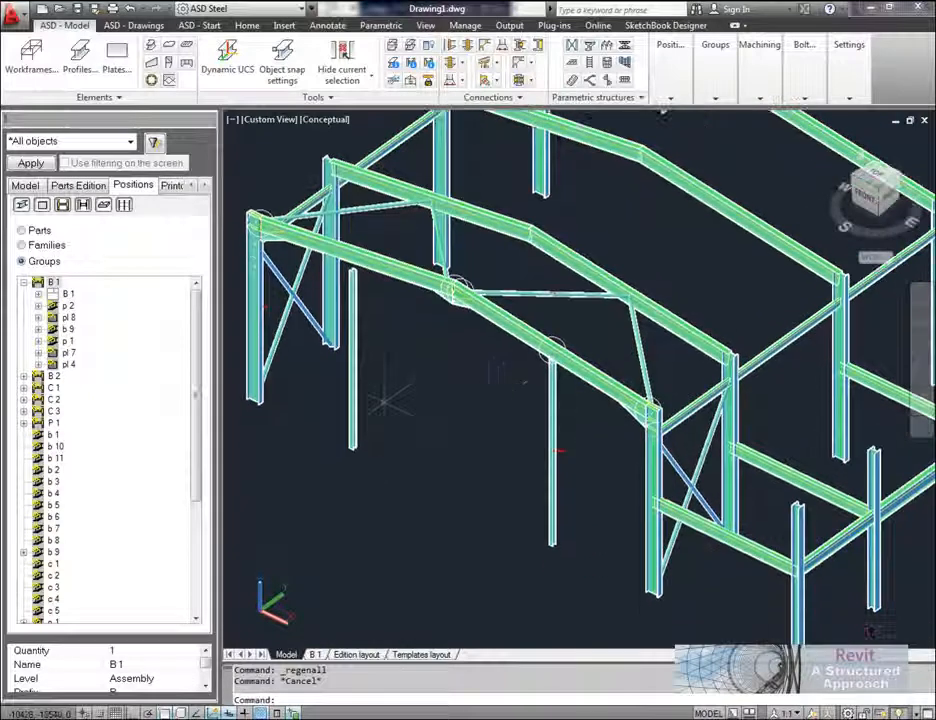
Step: Select the front portal frame's rafters, both columns and the intermediate gable post with their connections in the model
{"action": "left_click", "coordinate": [33, 188]}
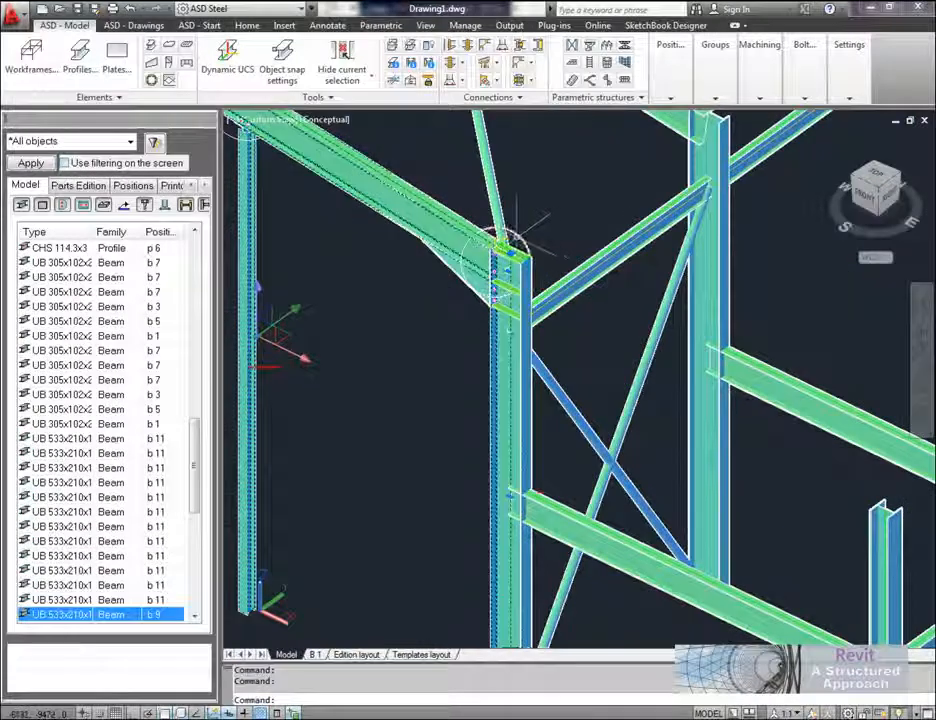
{"action": "scroll", "coordinate": [541, 232], "scroll_direction": "down", "scroll_amount": 2}
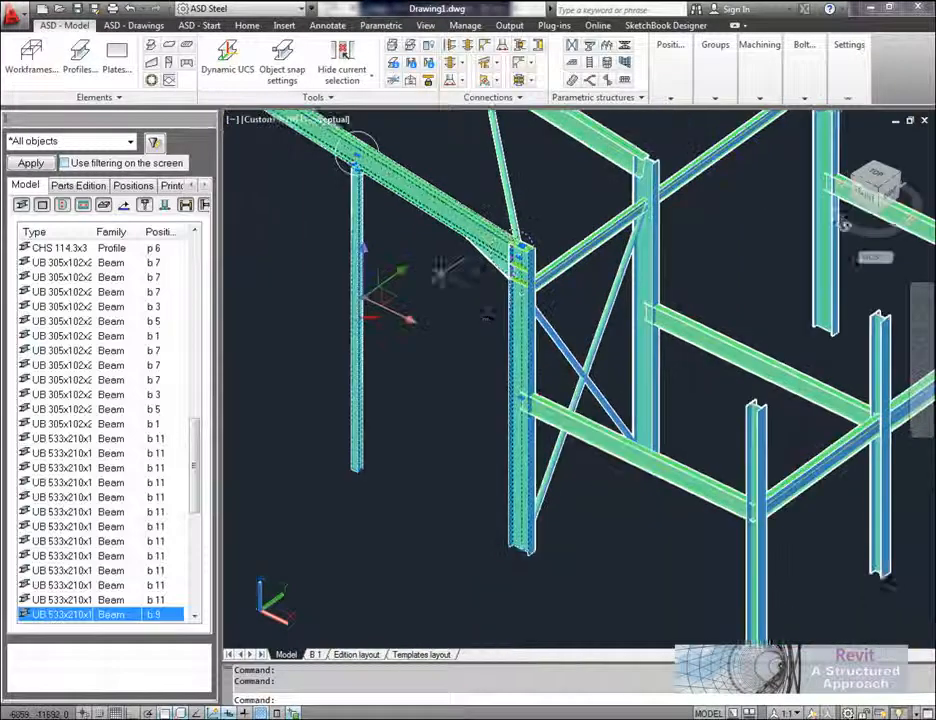
{"action": "middle_click_drag", "start_coordinate": [439, 272], "coordinate": [640, 477]}
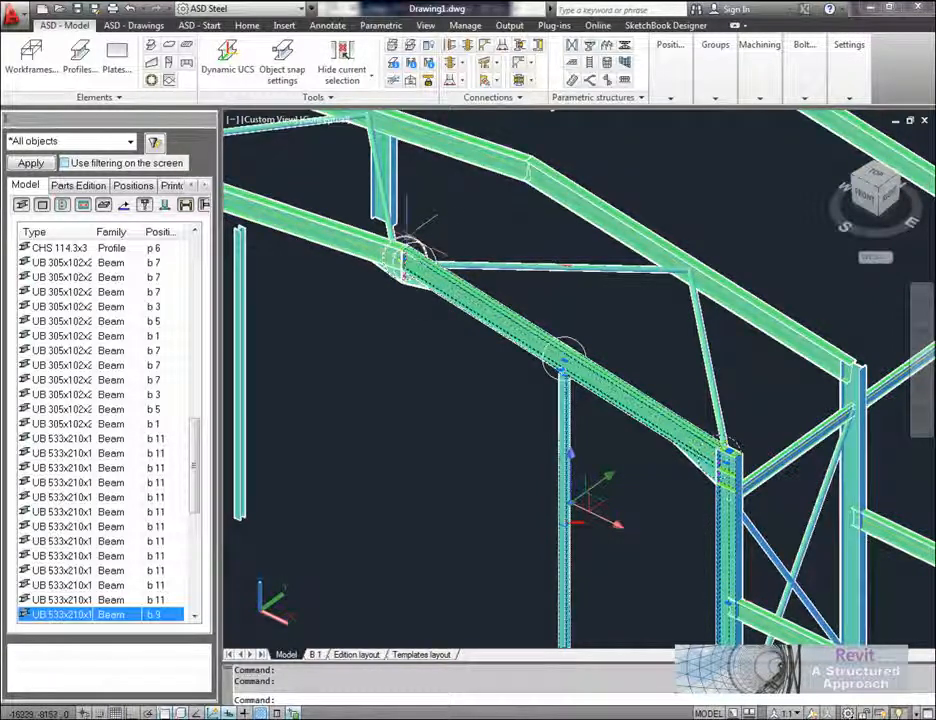
{"action": "left_click", "coordinate": [345, 228]}
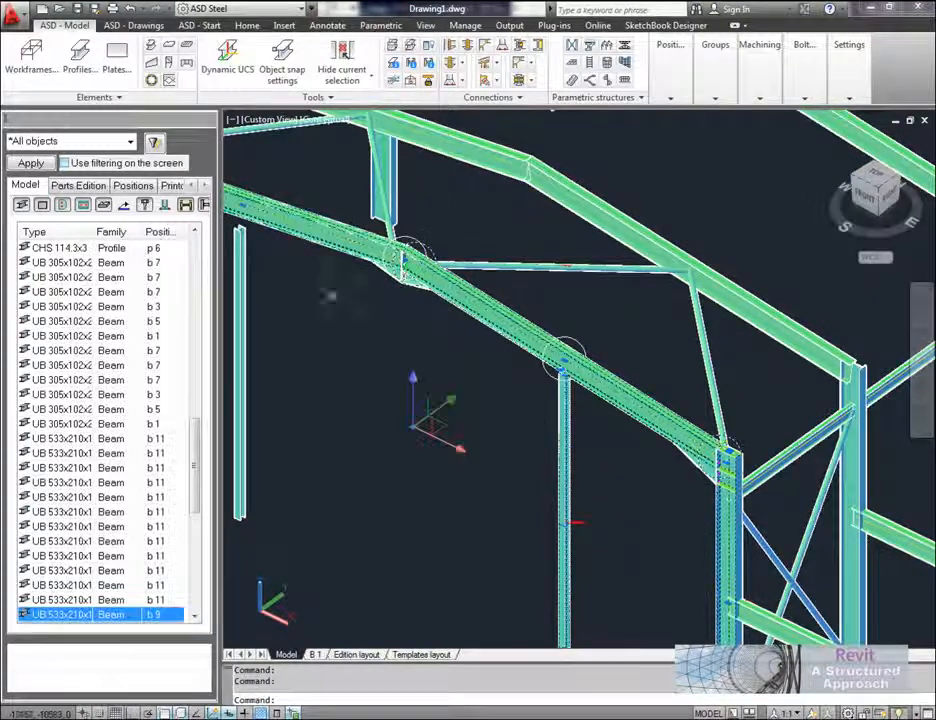
{"action": "middle_click_drag", "start_coordinate": [328, 293], "coordinate": [490, 372]}
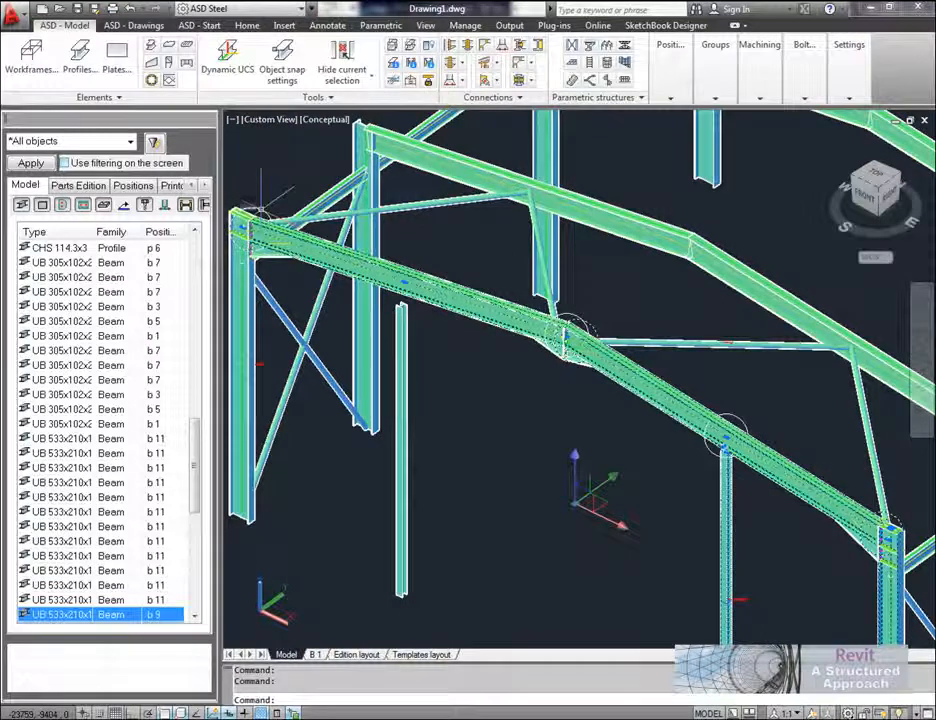
{"action": "left_click", "coordinate": [246, 262]}
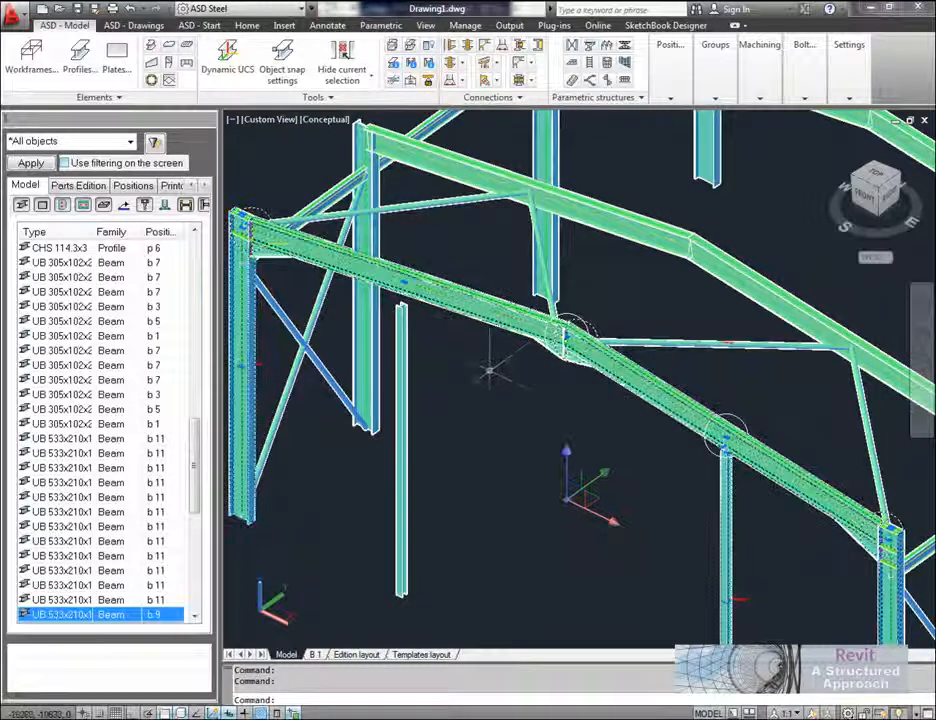
{"action": "scroll", "coordinate": [492, 374], "scroll_direction": "down", "scroll_amount": 2}
{"action": "middle_click_drag", "start_coordinate": [474, 396], "coordinate": [397, 349]}
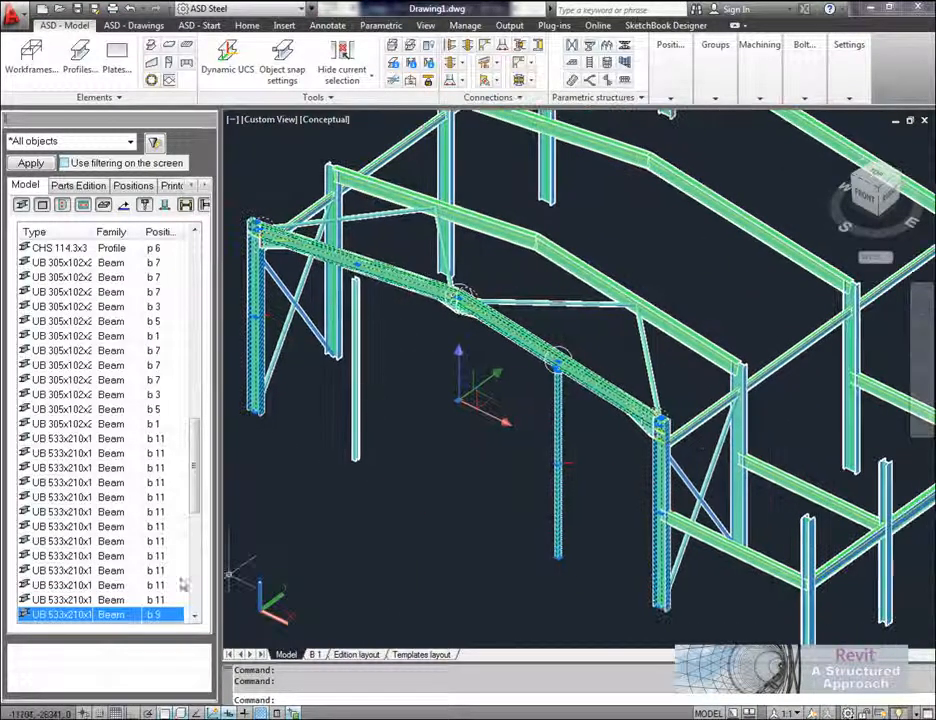
Step: Group the selected portal frame members as a Standard group named frame, aligned to the world coordinate system
{"action": "right_click", "coordinate": [125, 615]}
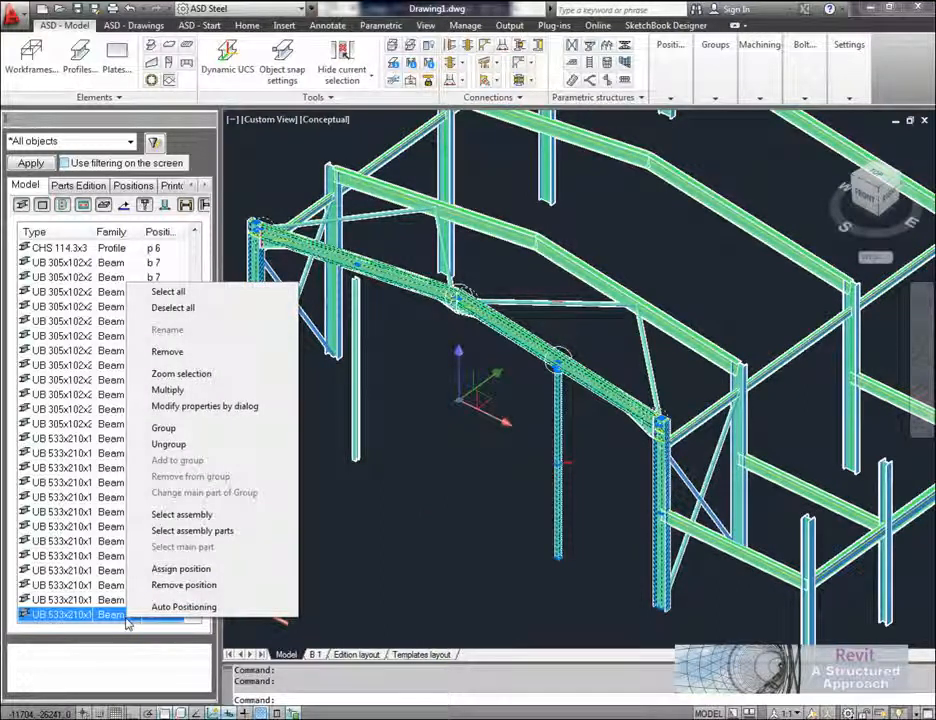
{"action": "left_click", "coordinate": [165, 428]}
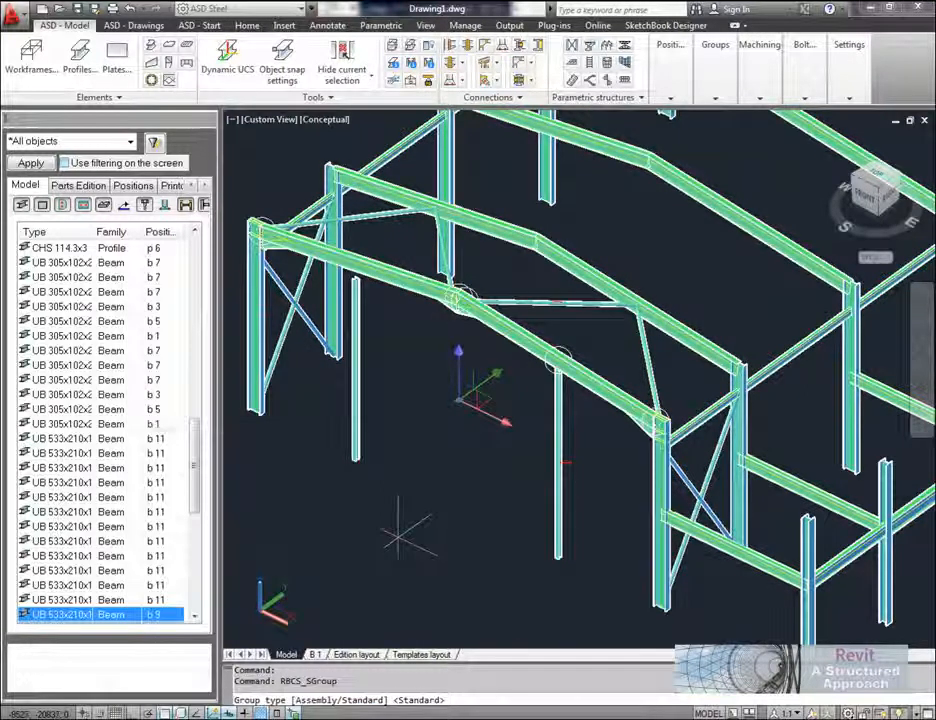
{"action": "key", "text": "Return"}
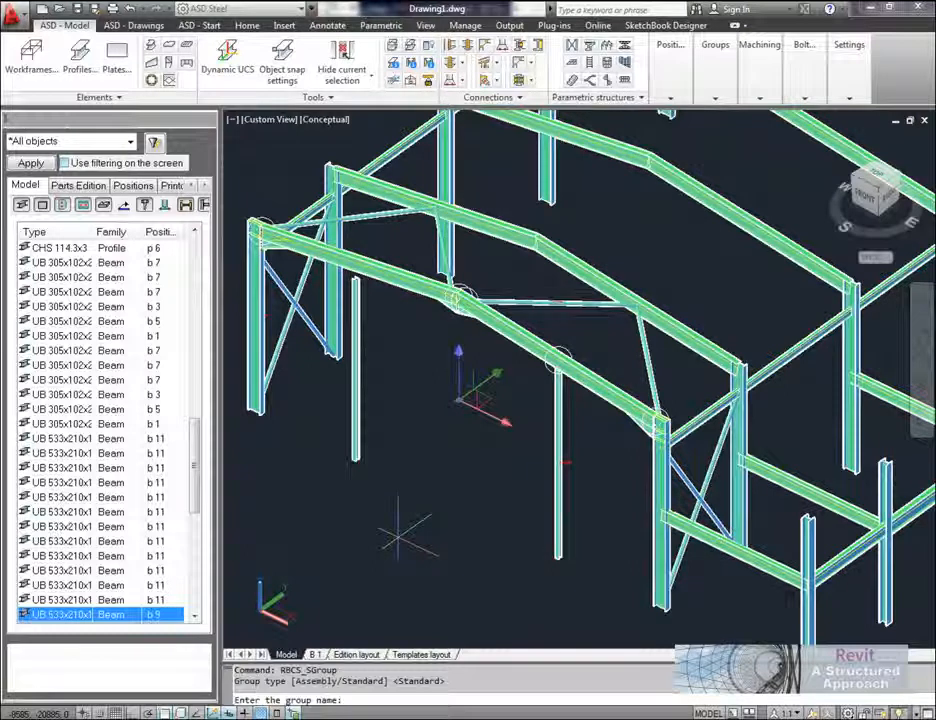
{"action": "type", "text": "frame"}
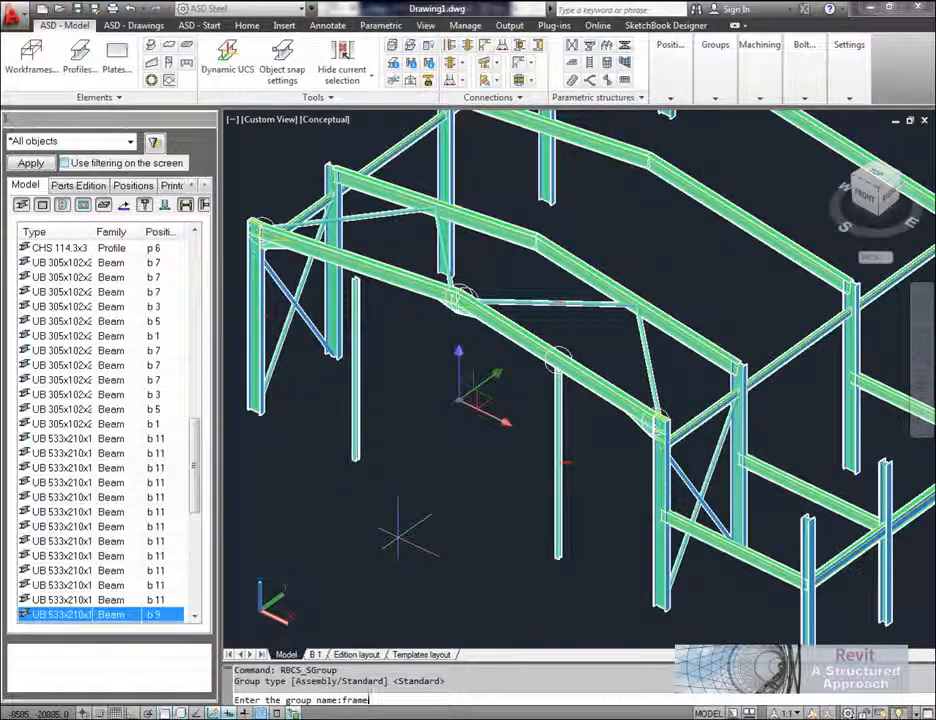
{"action": "key", "text": "Return"}
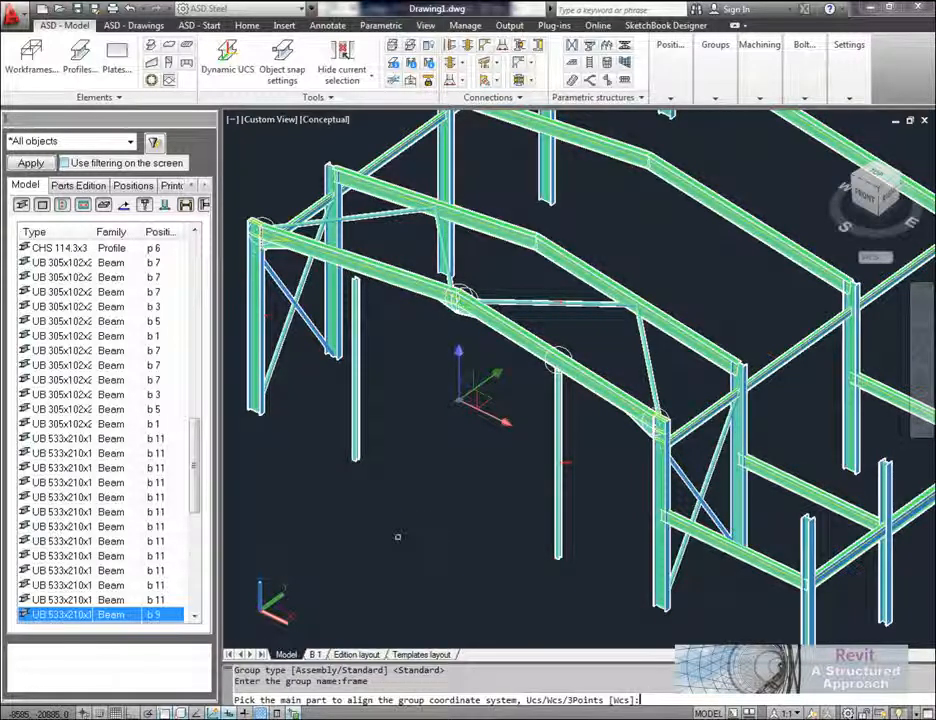
{"action": "key", "text": "Return"}
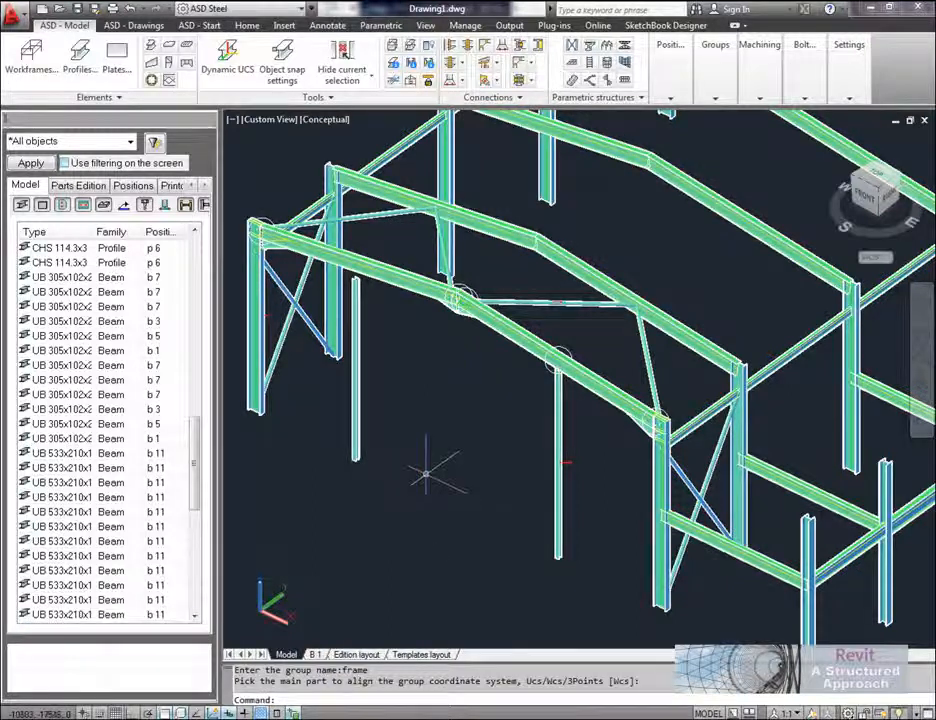
Step: Attach a drawing document to the frame group using the Group-isometry SE 1:50 template
{"action": "middle_click_drag", "start_coordinate": [427, 475], "coordinate": [449, 477]}
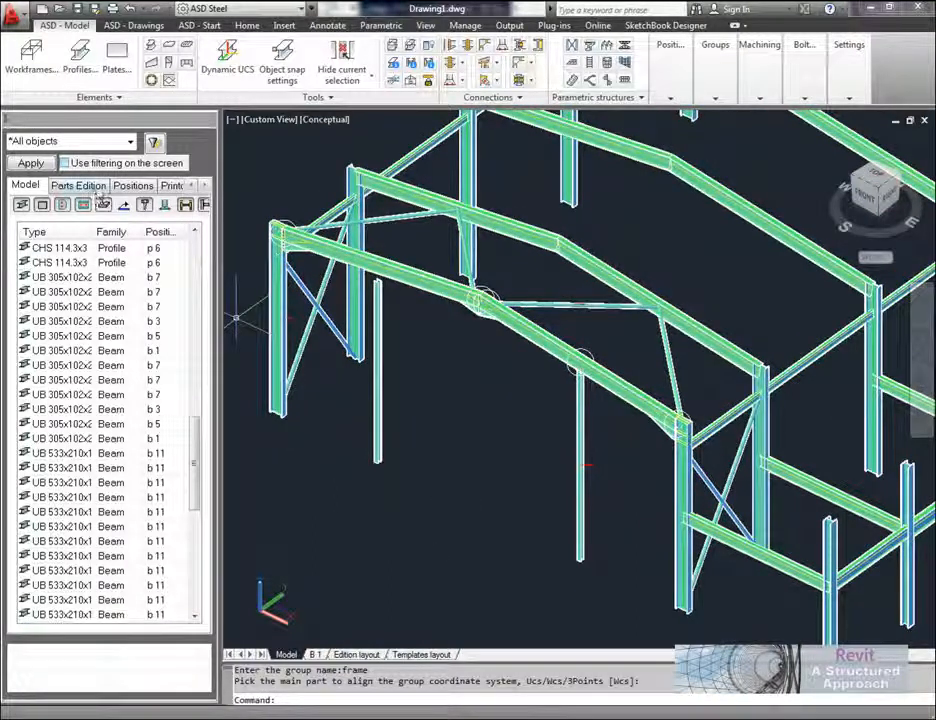
{"action": "left_click", "coordinate": [120, 187]}
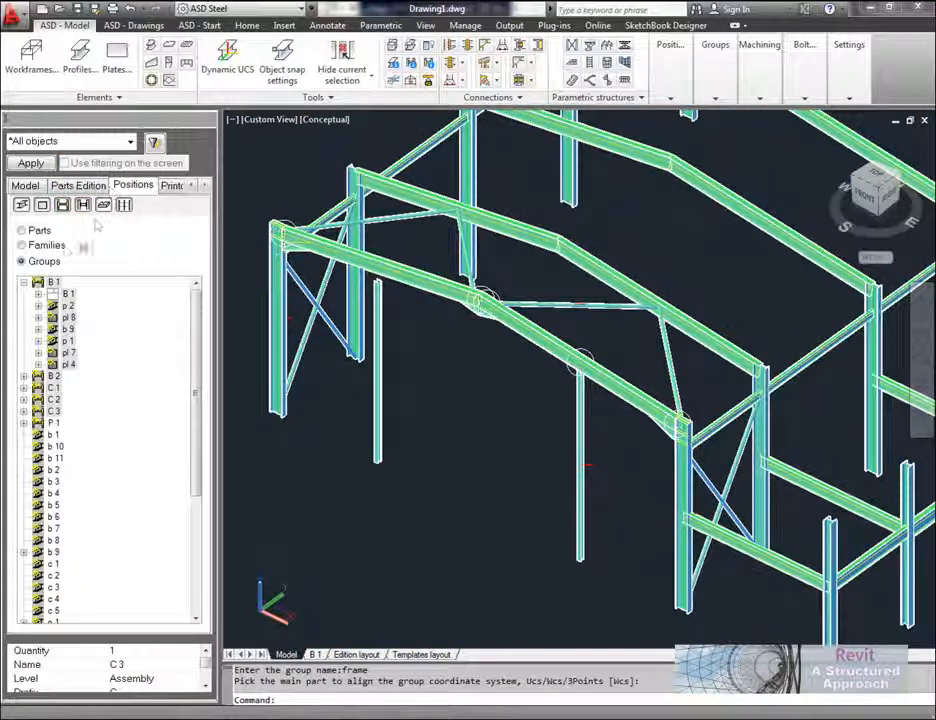
{"action": "left_click", "coordinate": [24, 283]}
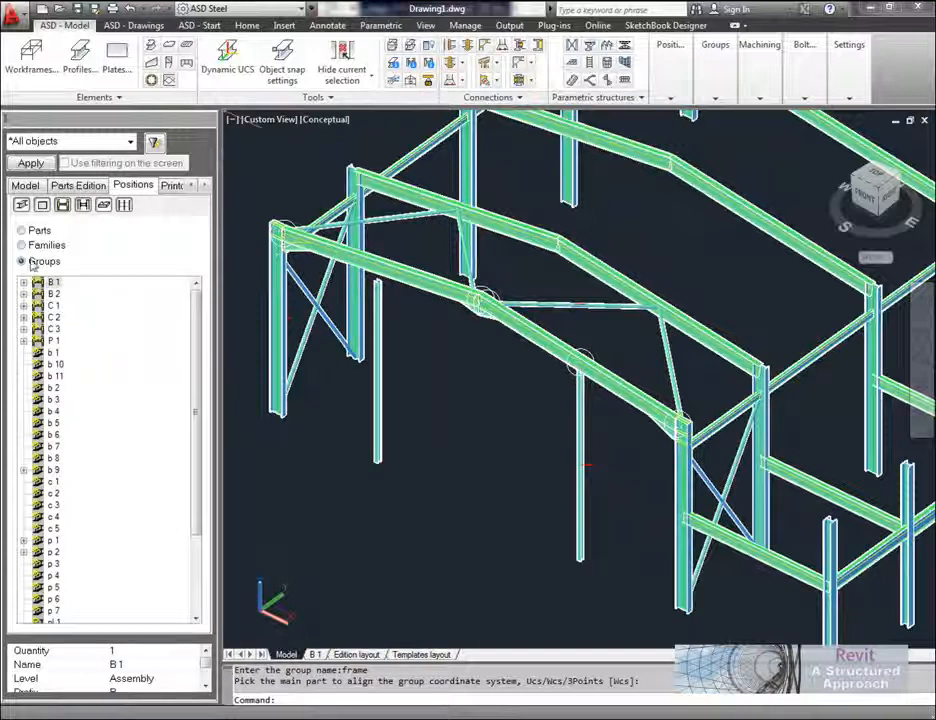
{"action": "left_click_drag", "start_coordinate": [199, 436], "coordinate": [207, 506]}
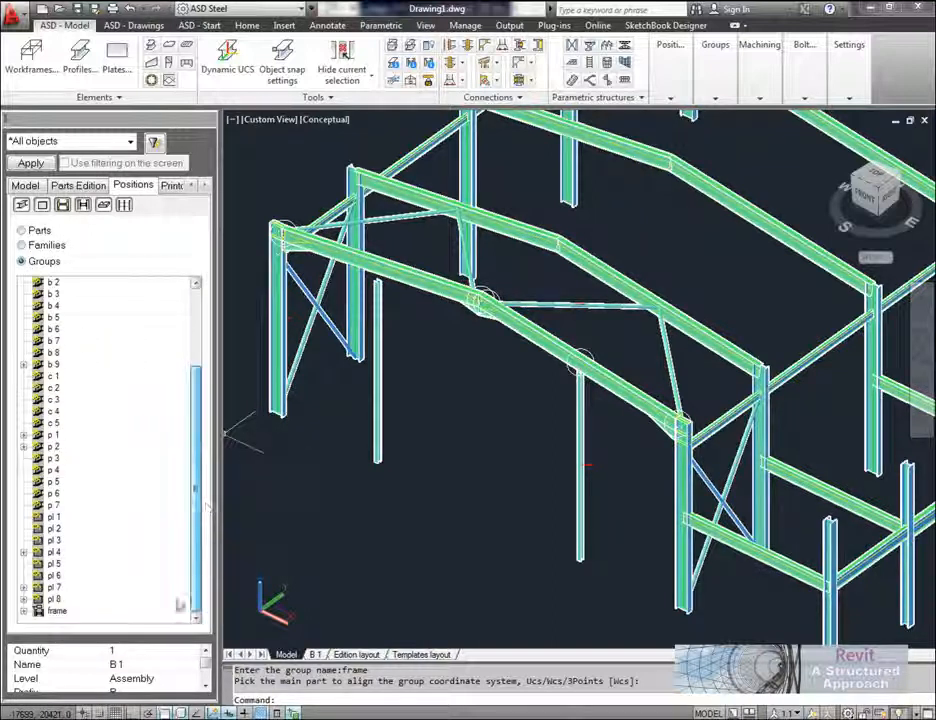
{"action": "left_click", "coordinate": [56, 611]}
{"action": "right_click", "coordinate": [56, 611]}
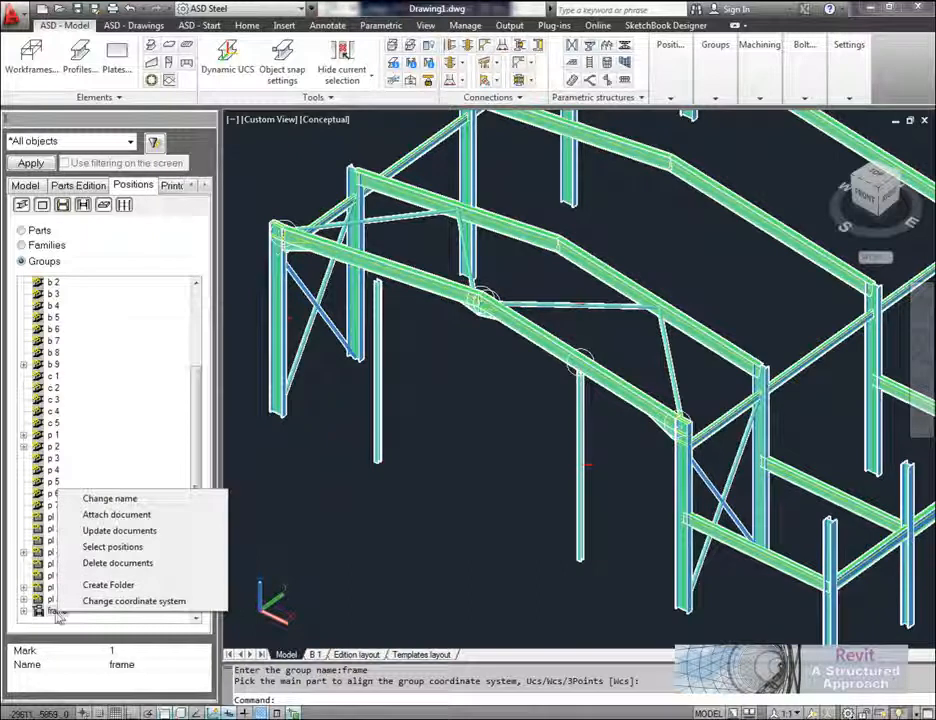
{"action": "left_click", "coordinate": [141, 518]}
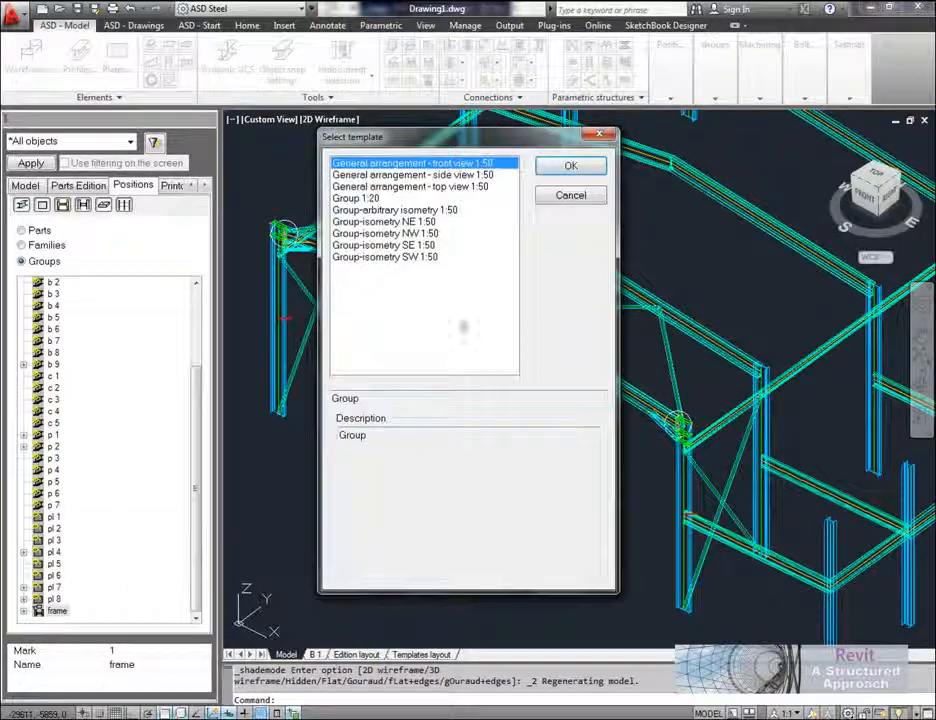
{"action": "left_click", "coordinate": [395, 258]}
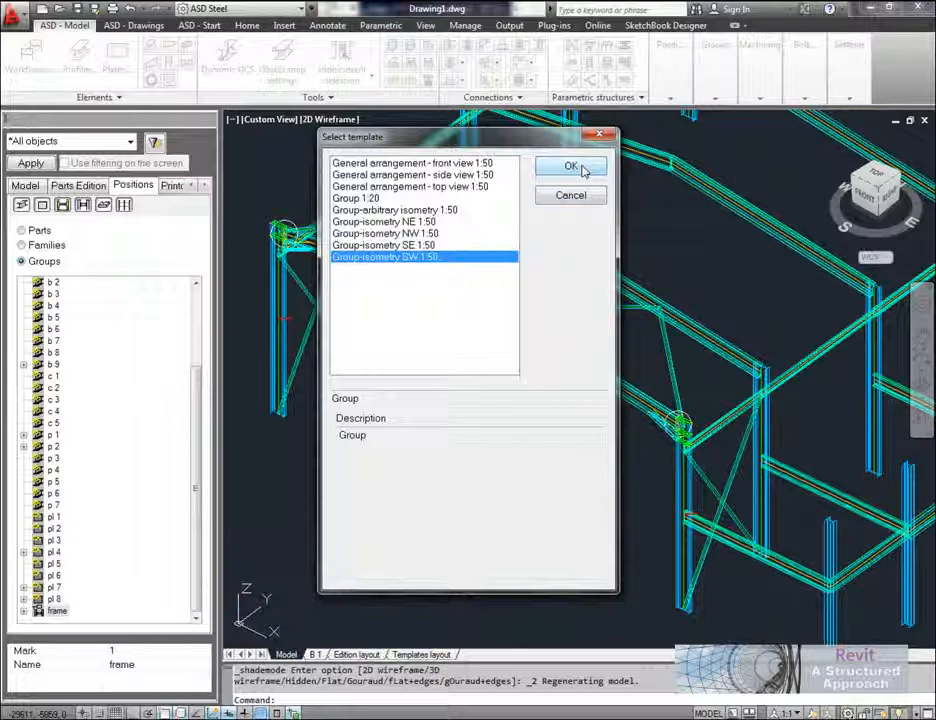
{"action": "left_click", "coordinate": [425, 245]}
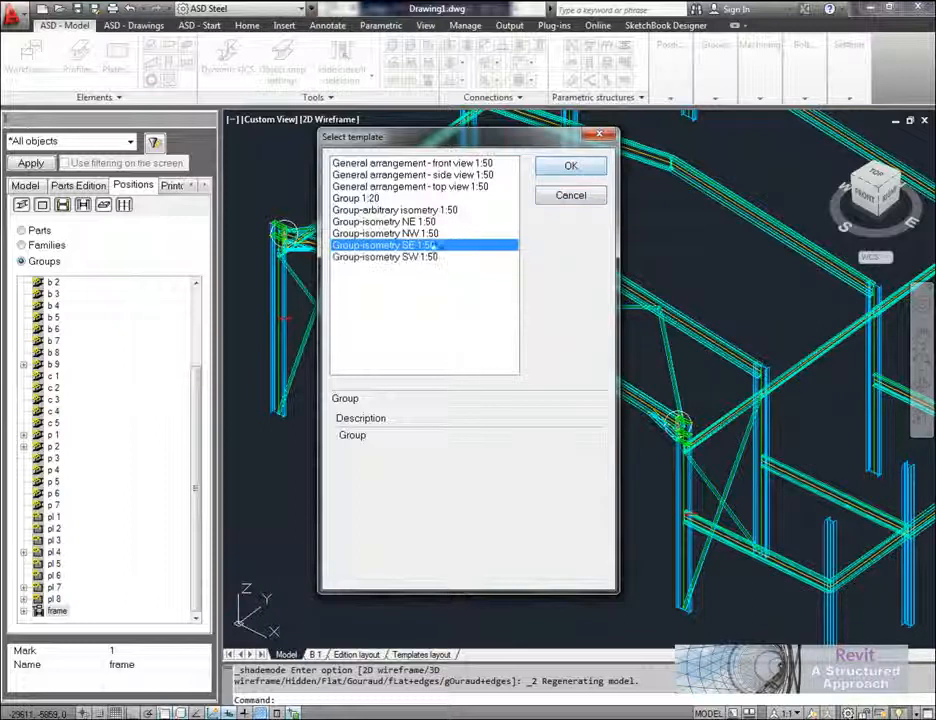
{"action": "left_click", "coordinate": [572, 167]}
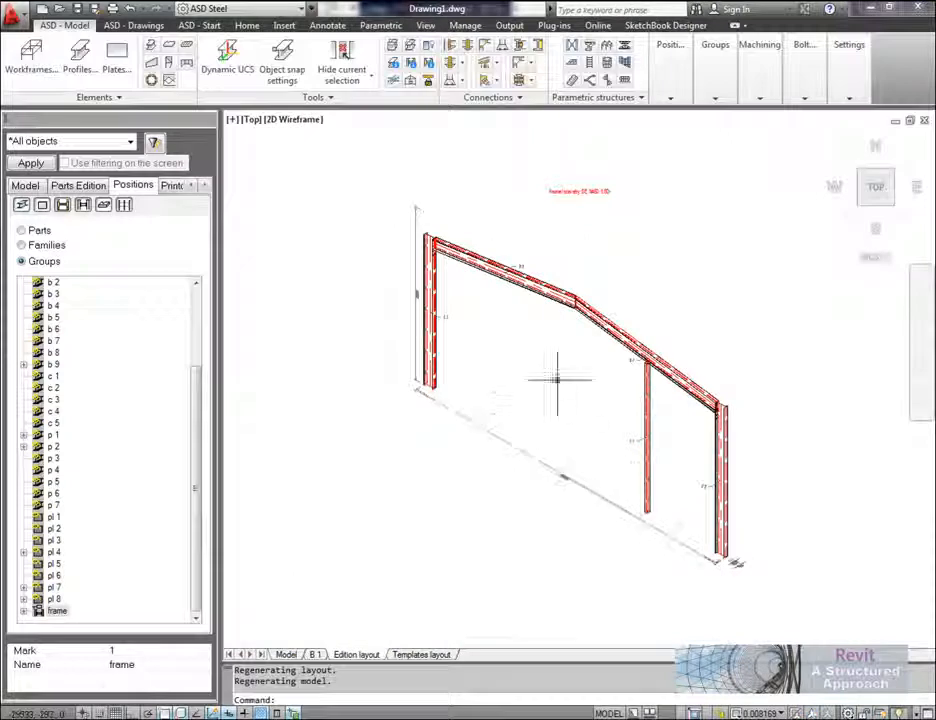
Step: Inspect the isometric frame drawing and change the frame_Drawing document's dimensioning style to Group - detailed
{"action": "scroll", "coordinate": [668, 425], "scroll_direction": "up", "scroll_amount": 6}
{"action": "scroll", "coordinate": [675, 427], "scroll_direction": "down", "scroll_amount": 7}
{"action": "scroll", "coordinate": [591, 386], "scroll_direction": "up", "scroll_amount": 3}
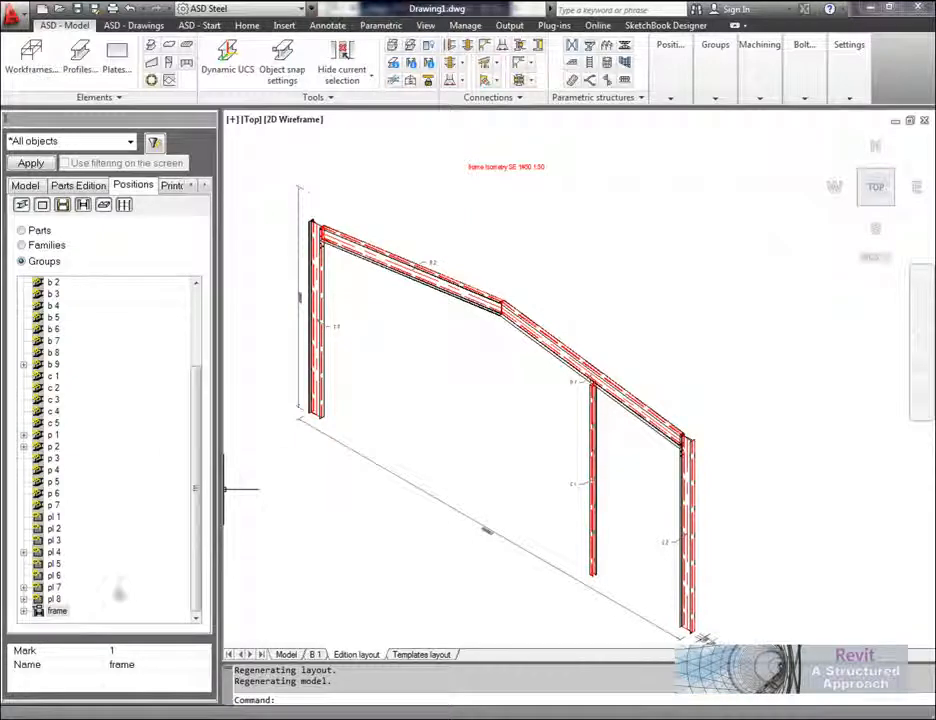
{"action": "double_click", "coordinate": [56, 610]}
{"action": "right_click", "coordinate": [73, 567]}
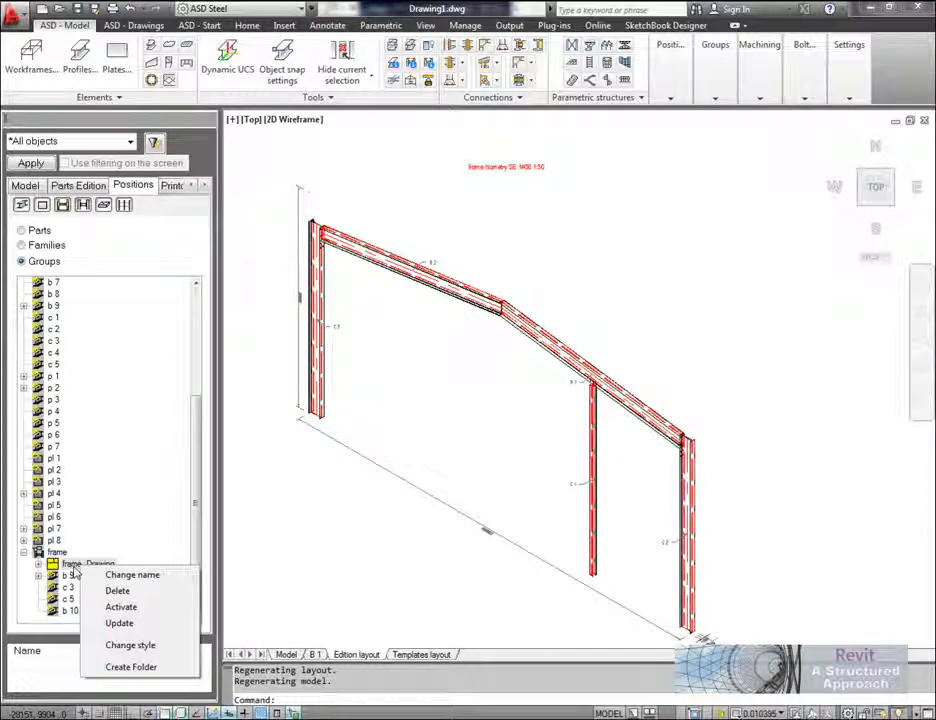
{"action": "left_click", "coordinate": [145, 646]}
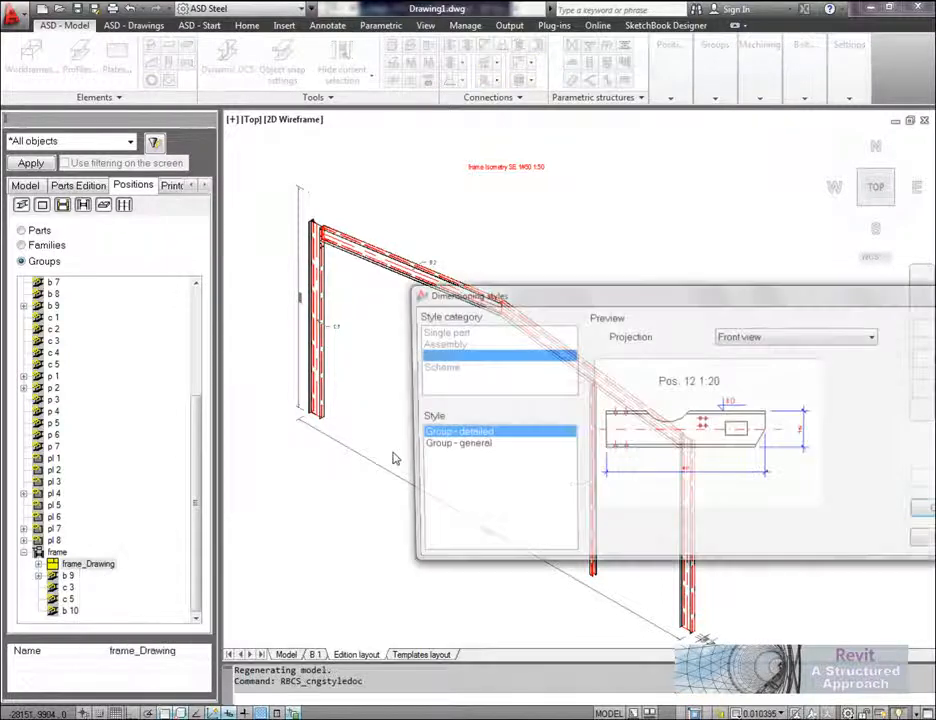
{"action": "left_click_drag", "start_coordinate": [667, 292], "coordinate": [410, 257]}
{"action": "left_click", "coordinate": [216, 411]}
{"action": "left_click", "coordinate": [212, 399]}
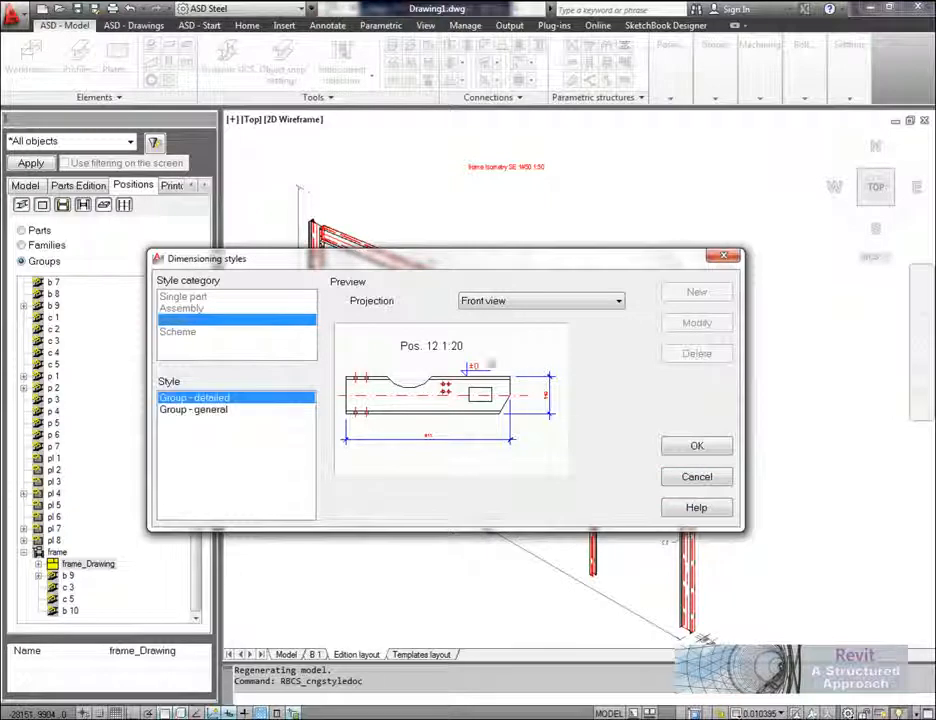
{"action": "left_click", "coordinate": [697, 445]}
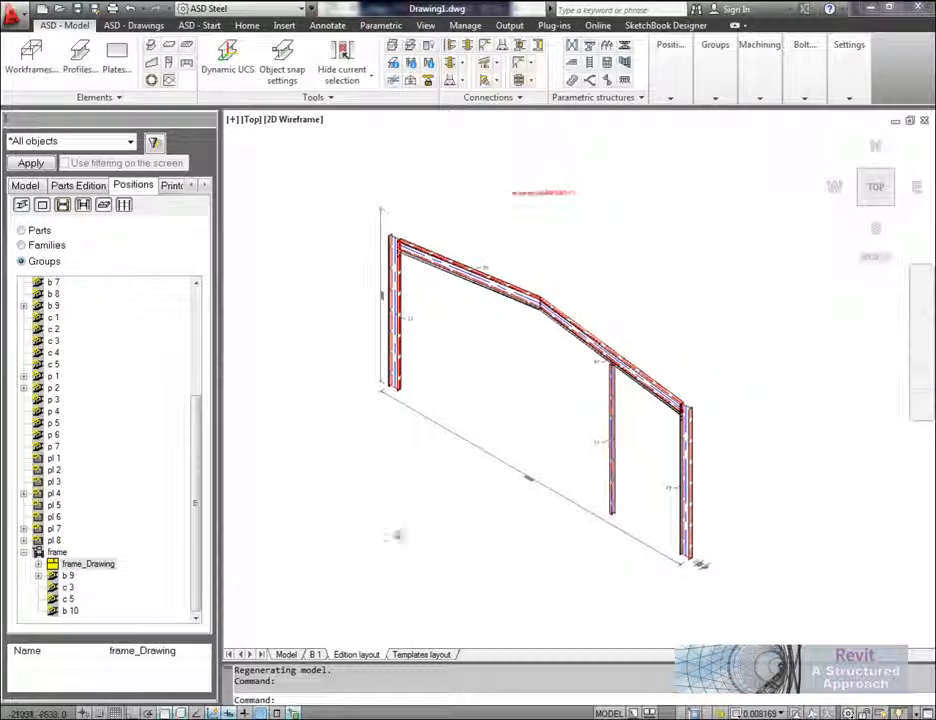
Step: Adjust the style of the Isometry SE 1:50 view in frame_Drawing so that invisible edges are turned off
{"action": "double_click", "coordinate": [88, 564]}
{"action": "left_click", "coordinate": [95, 575]}
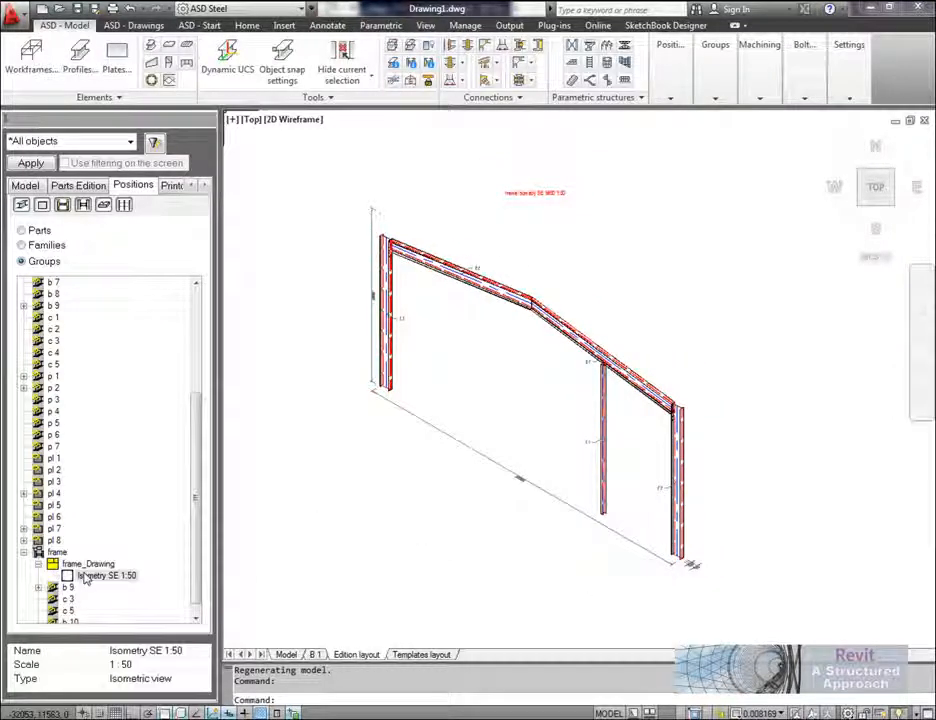
{"action": "right_click", "coordinate": [83, 578]}
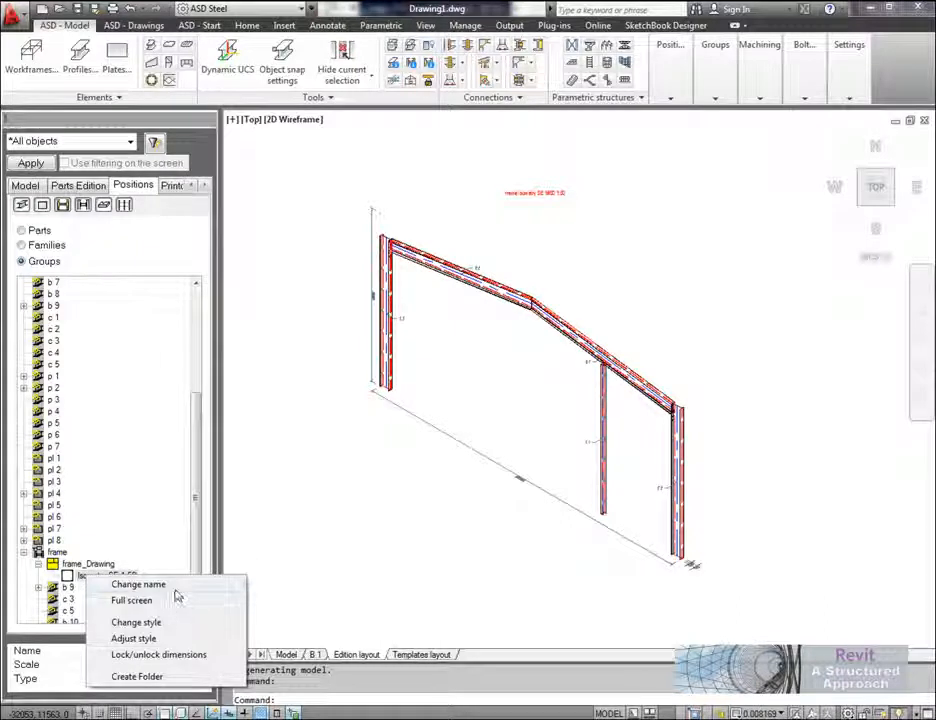
{"action": "left_click", "coordinate": [149, 638]}
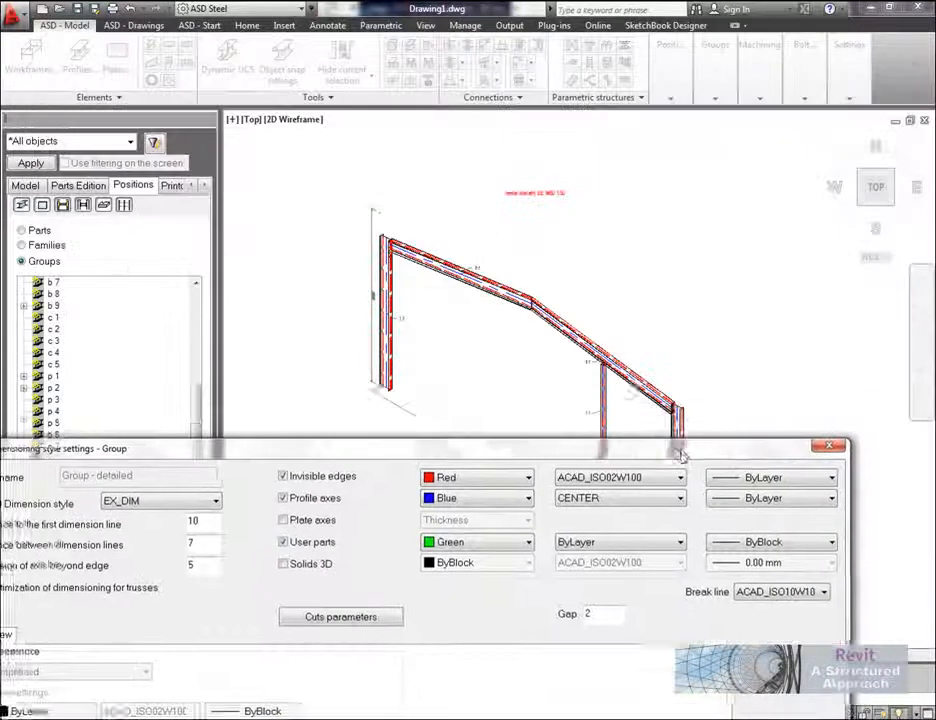
{"action": "left_click_drag", "start_coordinate": [680, 455], "coordinate": [594, 170]}
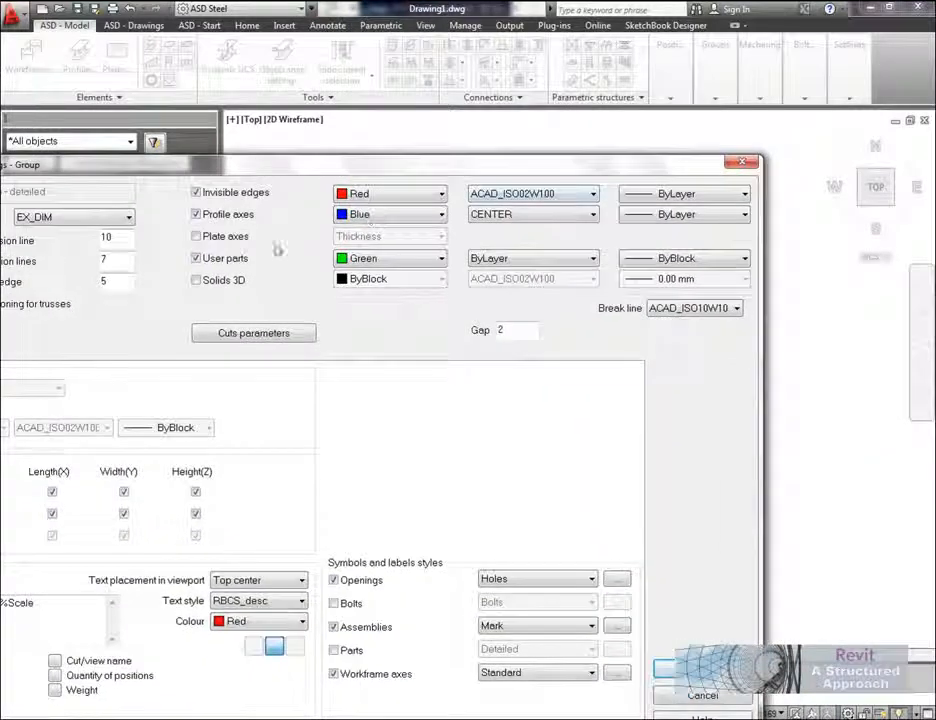
{"action": "left_click", "coordinate": [198, 193]}
Step: Turn on the Bolts and Parts labels in the Isometry SE 1:50 view's style and apply the settings
{"action": "left_click_drag", "start_coordinate": [360, 176], "coordinate": [399, 76]}
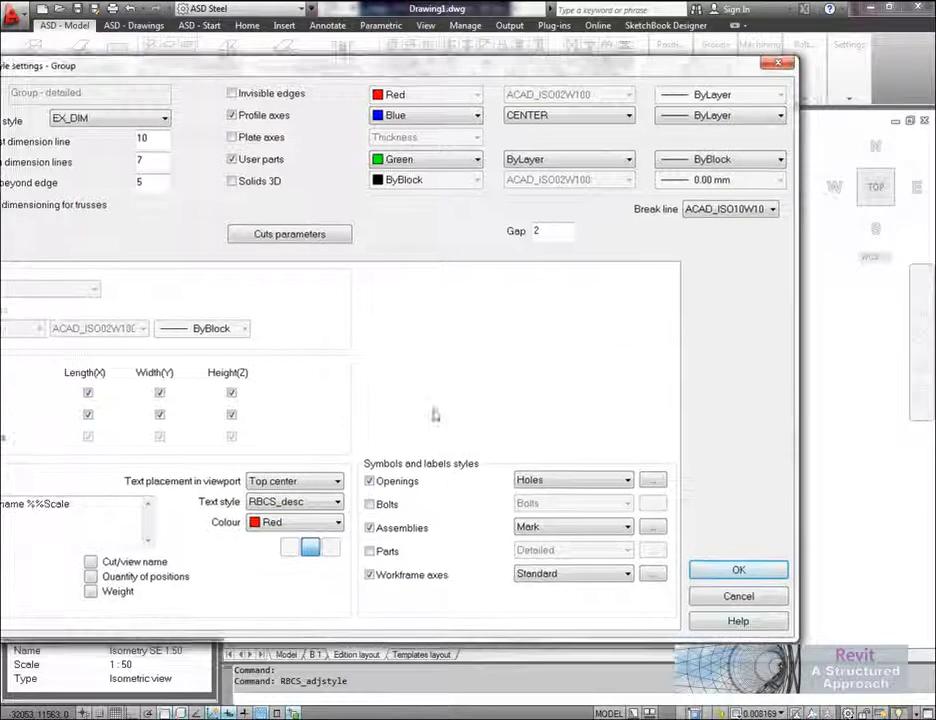
{"action": "left_click", "coordinate": [370, 504]}
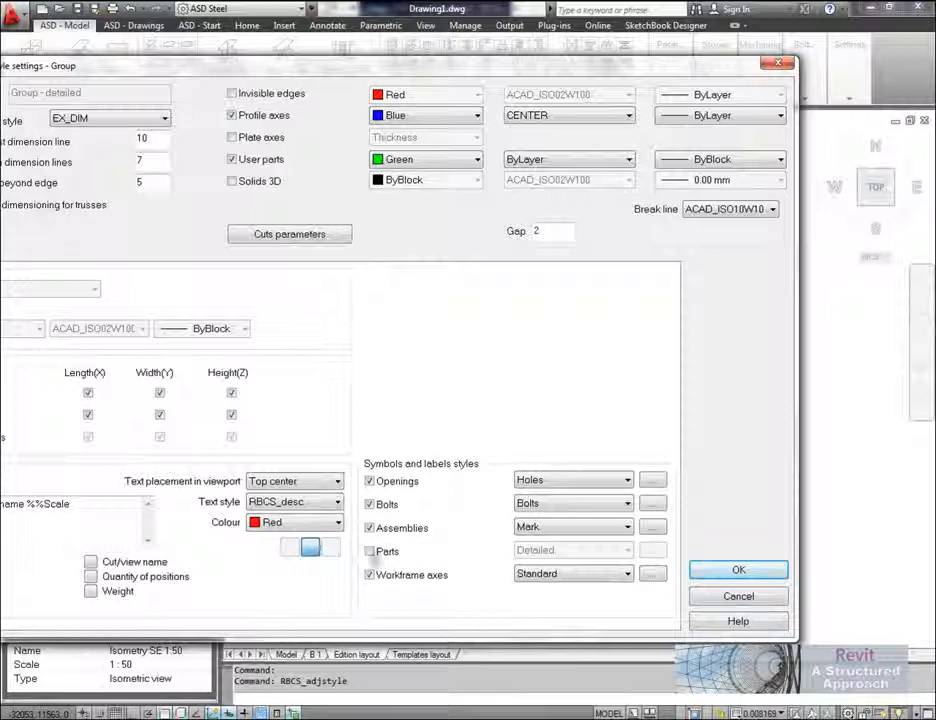
{"action": "left_click", "coordinate": [375, 550]}
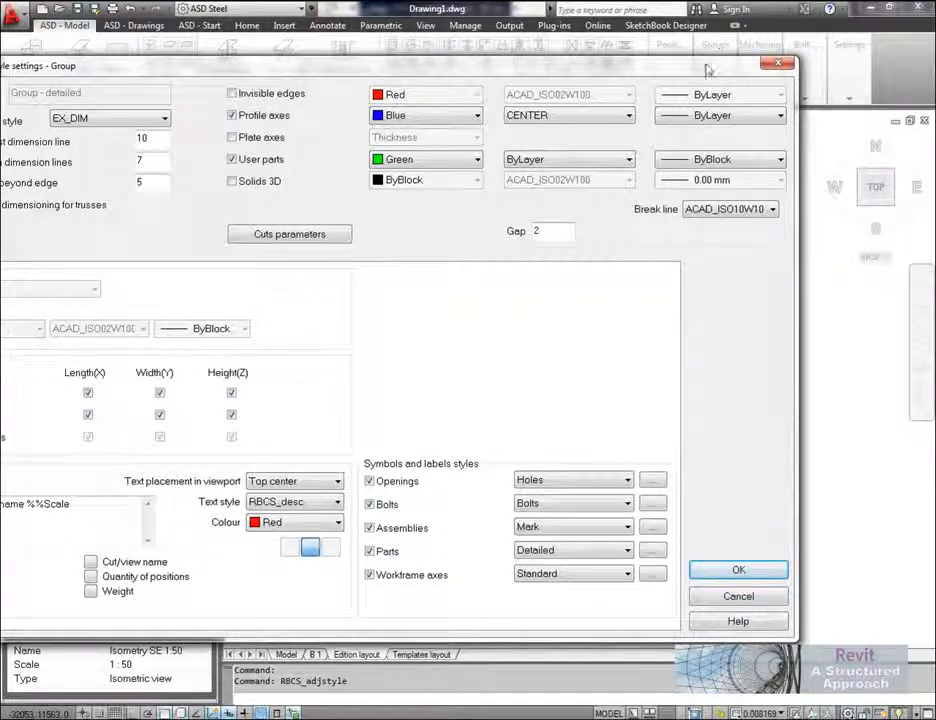
{"action": "left_click_drag", "start_coordinate": [518, 63], "coordinate": [298, 62]}
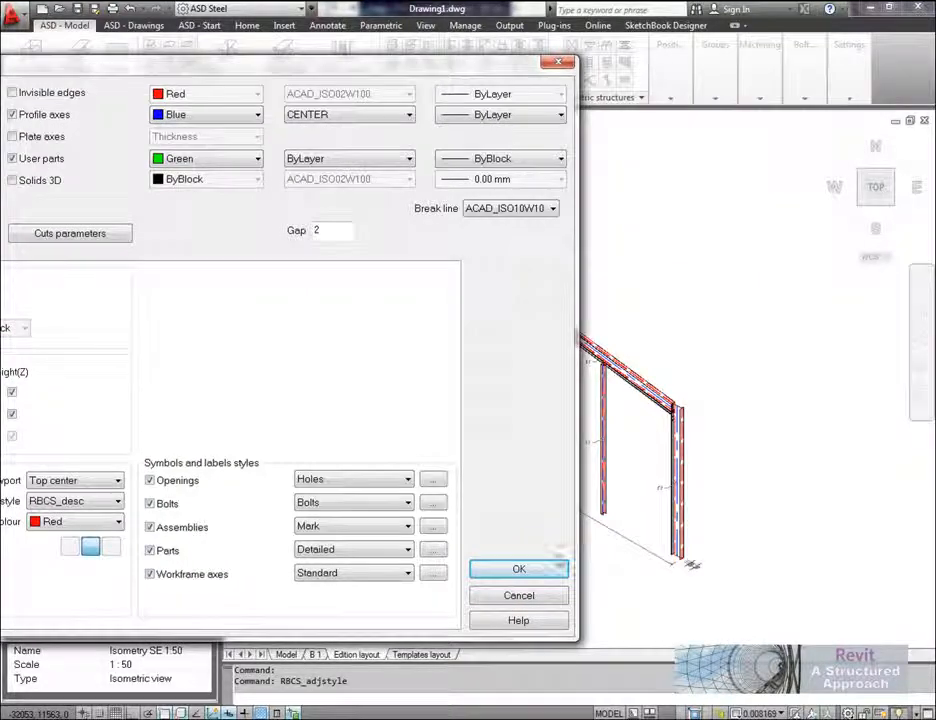
{"action": "left_click", "coordinate": [530, 568]}
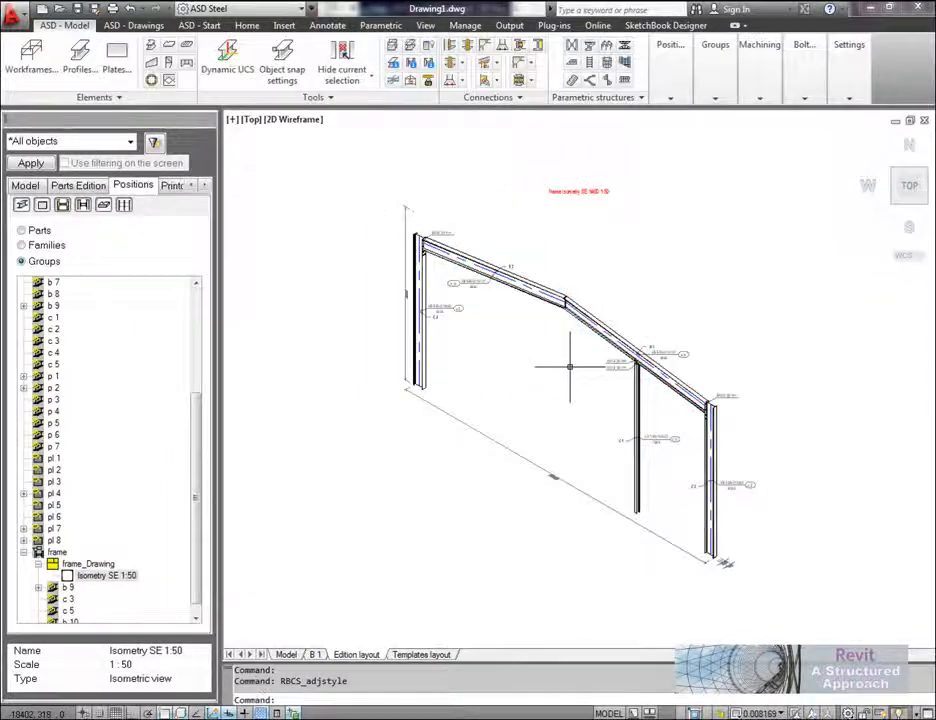
{"action": "scroll", "coordinate": [562, 372], "scroll_direction": "up", "scroll_amount": 5}
{"action": "scroll", "coordinate": [700, 400], "scroll_direction": "down", "scroll_amount": 6}
{"action": "middle_click_drag", "start_coordinate": [659, 299], "coordinate": [607, 329]}
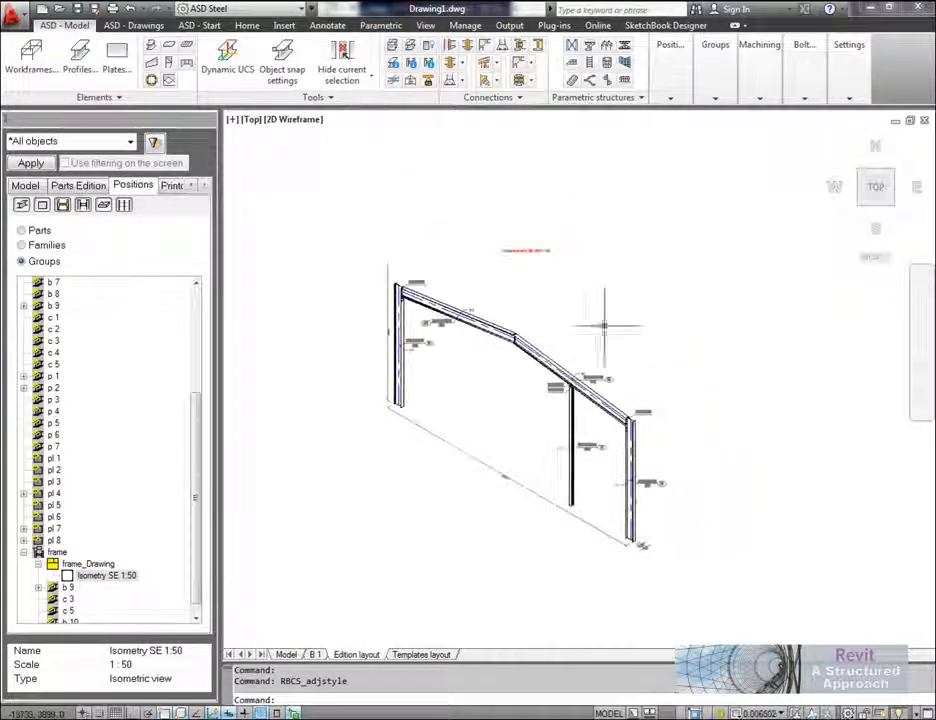
Step: In the B 1 layout, move all the beam and plate views together toward the sheet's right edge
{"action": "left_click", "coordinate": [315, 654]}
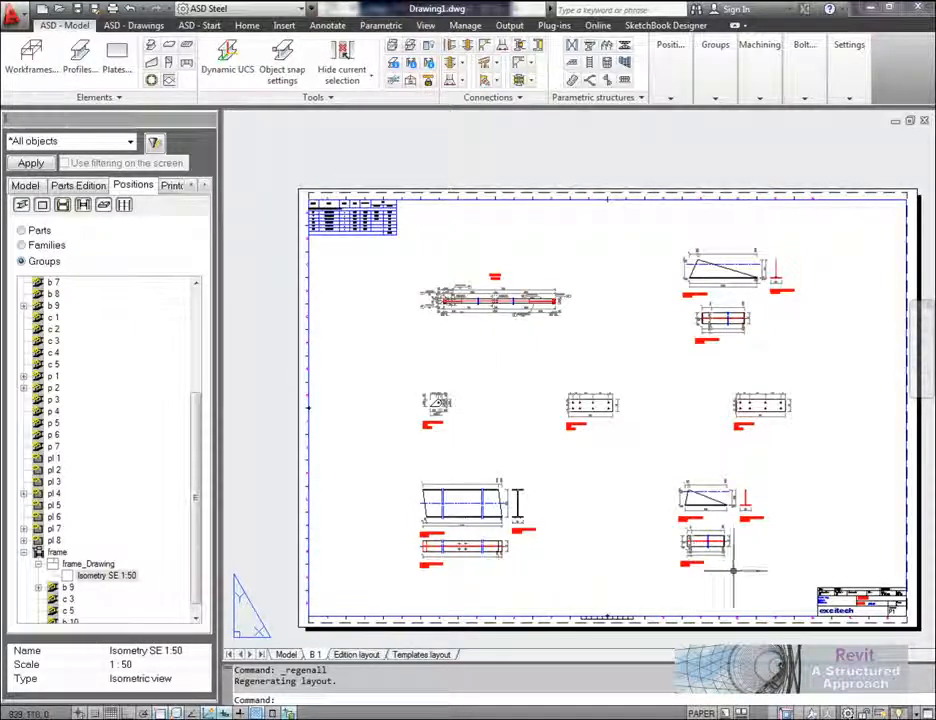
{"action": "left_click", "coordinate": [826, 570]}
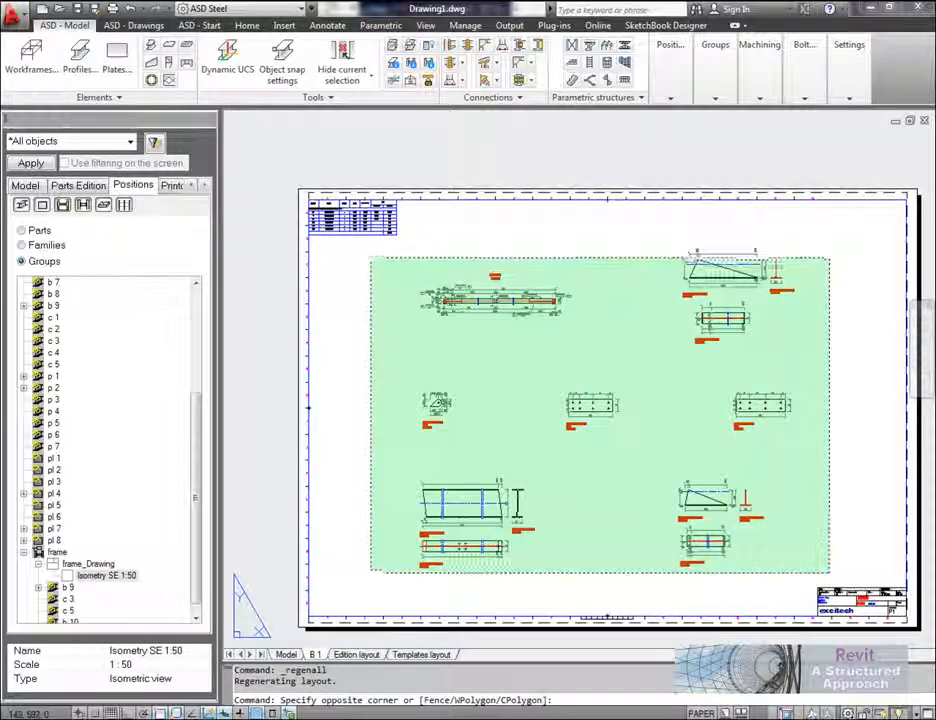
{"action": "left_click", "coordinate": [372, 260]}
{"action": "type", "text": "m"}
{"action": "key", "text": "Return"}
{"action": "left_click", "coordinate": [496, 355]}
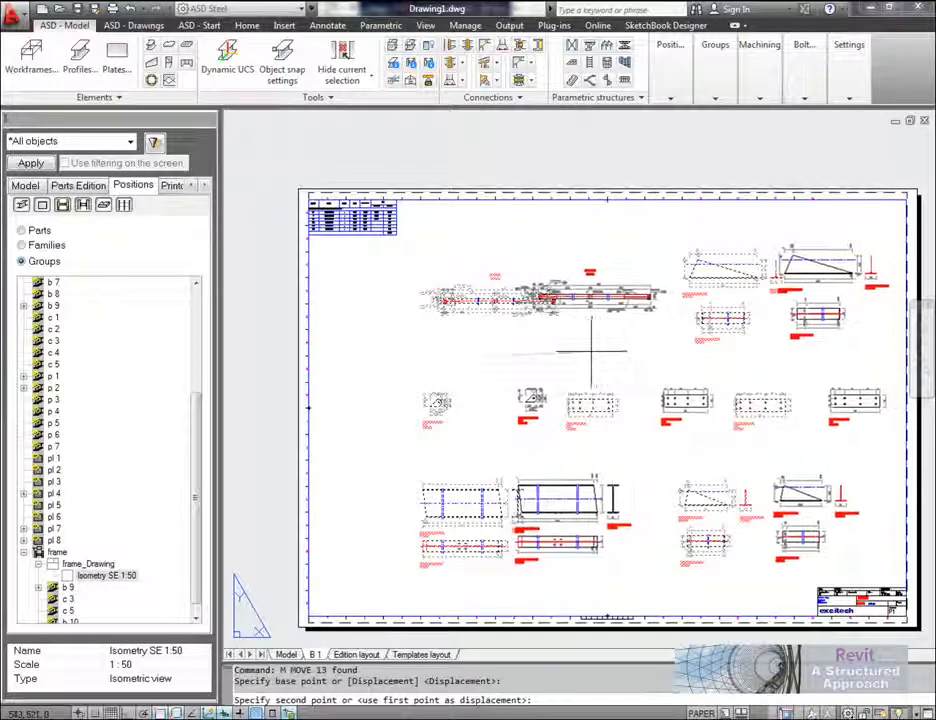
{"action": "left_click", "coordinate": [598, 354]}
Step: Move the left and middle columns of views further right to clear the left part of the B 1 sheet
{"action": "type", "text": "m"}
{"action": "key", "text": "Return"}
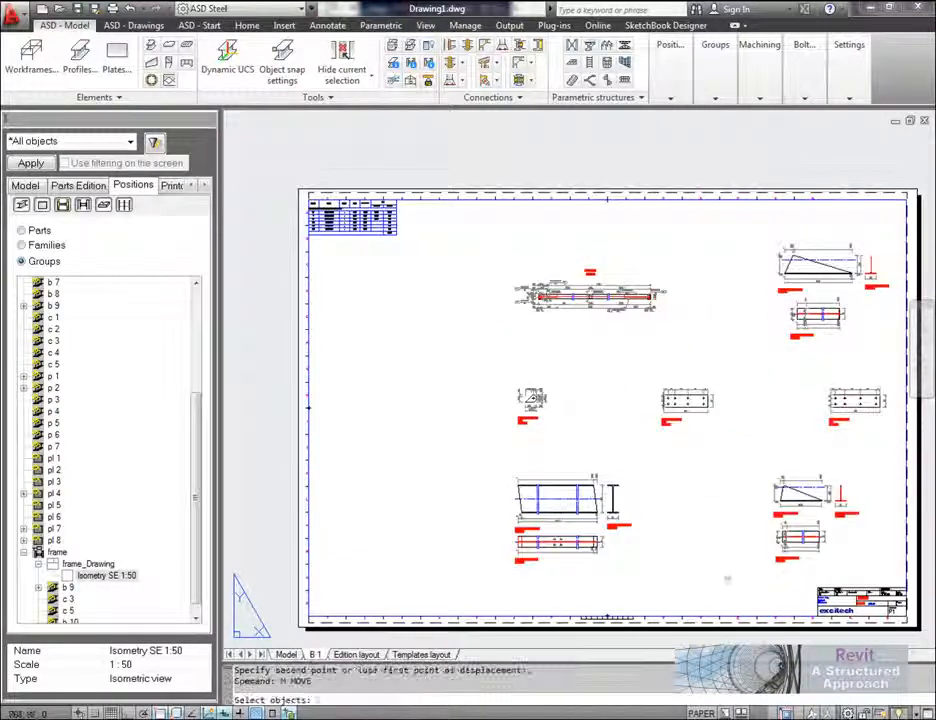
{"action": "left_click", "coordinate": [727, 580]}
{"action": "left_click", "coordinate": [464, 248]}
{"action": "key", "text": "Return"}
{"action": "left_click", "coordinate": [462, 355]}
{"action": "left_click", "coordinate": [447, 326]}
{"action": "middle_click_drag", "start_coordinate": [443, 359], "coordinate": [450, 353]}
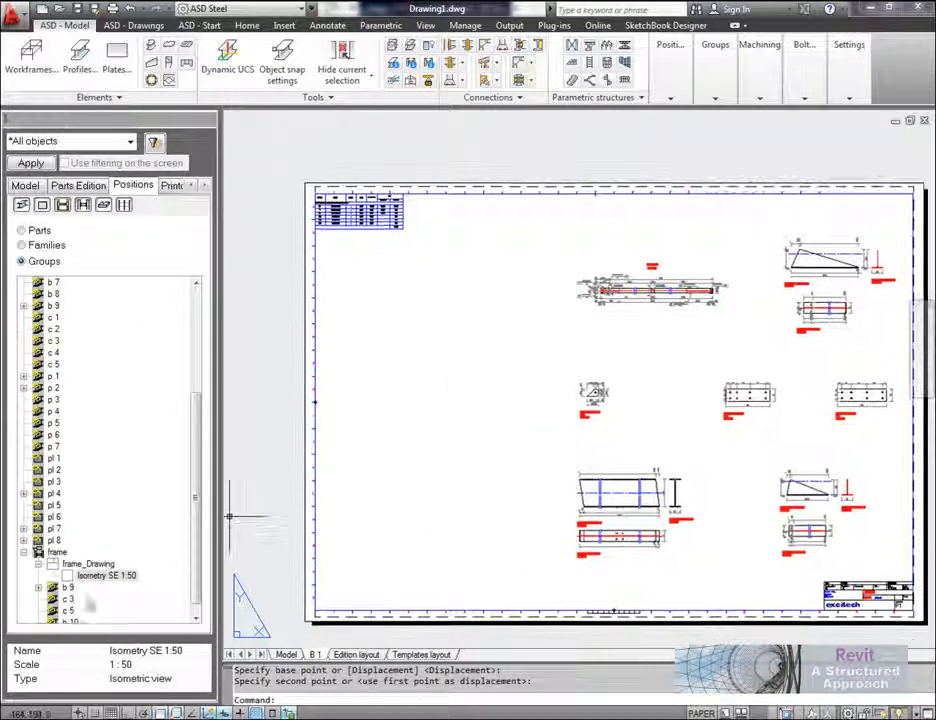
Step: Add the Isometry SE 1:50 view as a block to the current printout and place it in the sheet's empty left area
{"action": "right_click", "coordinate": [104, 580]}
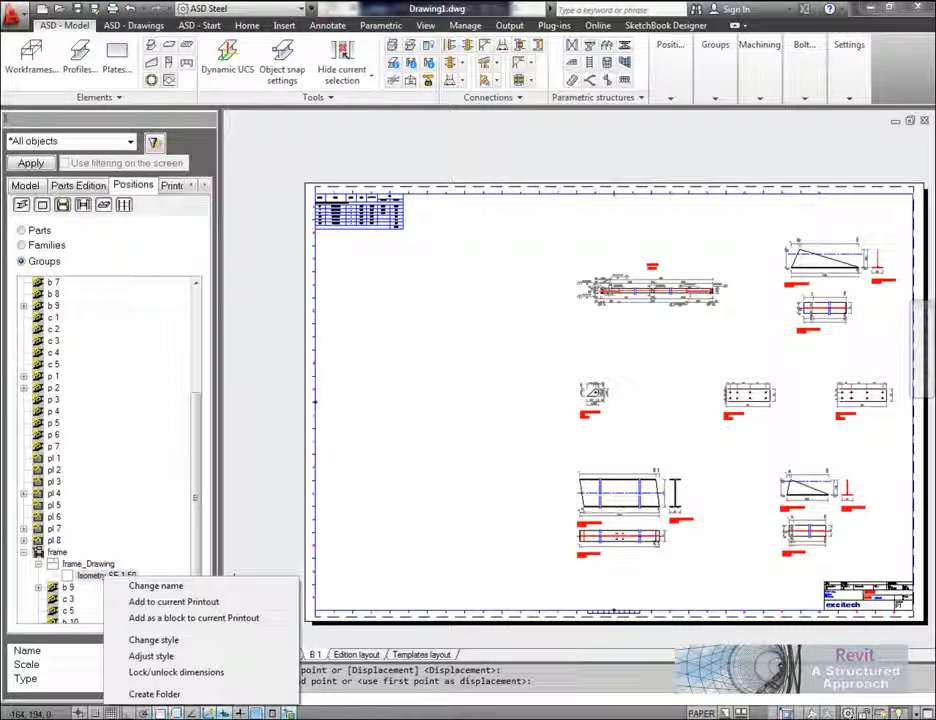
{"action": "left_click", "coordinate": [216, 620]}
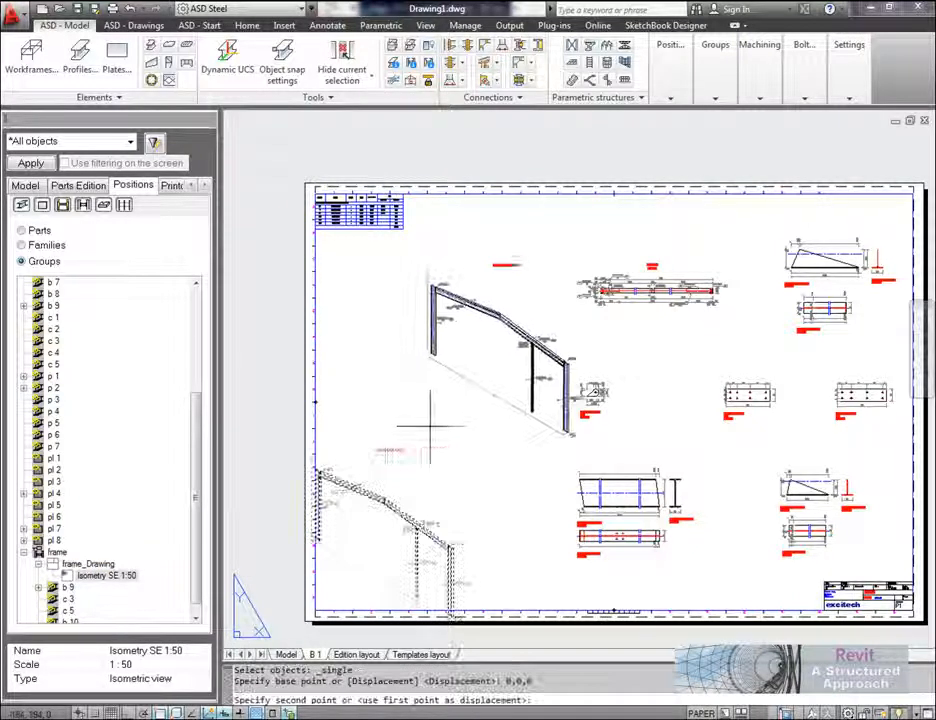
{"action": "left_click", "coordinate": [376, 474]}
{"action": "middle_click_drag", "start_coordinate": [476, 500], "coordinate": [410, 484]}
{"action": "scroll", "coordinate": [382, 370], "scroll_direction": "up", "scroll_amount": 5}
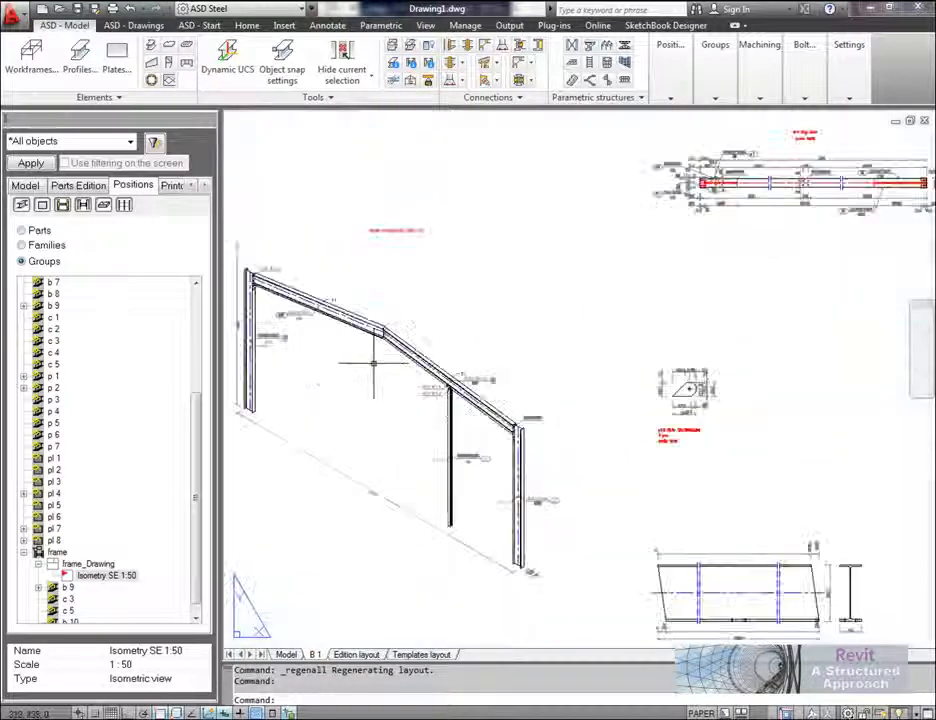
Step: Examine the arranged B 1 sheet and its material table of positions, sections, lengths and masses
{"action": "scroll", "coordinate": [390, 370], "scroll_direction": "down", "scroll_amount": 3}
{"action": "scroll", "coordinate": [478, 313], "scroll_direction": "down", "scroll_amount": 3}
{"action": "scroll", "coordinate": [478, 318], "scroll_direction": "up", "scroll_amount": 4}
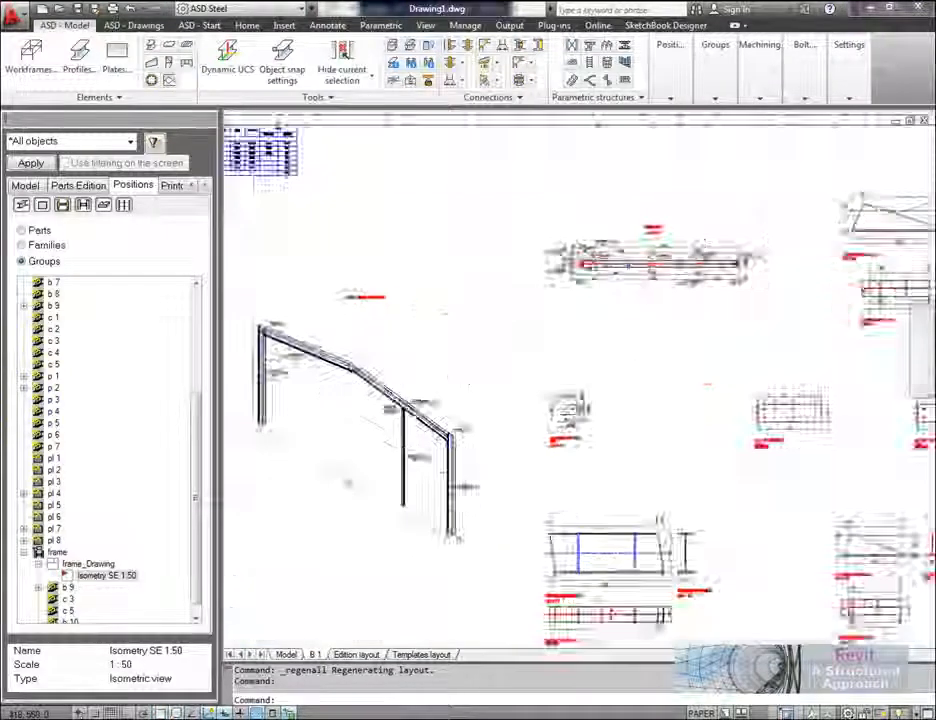
{"action": "middle_click_drag", "start_coordinate": [481, 319], "coordinate": [424, 307]}
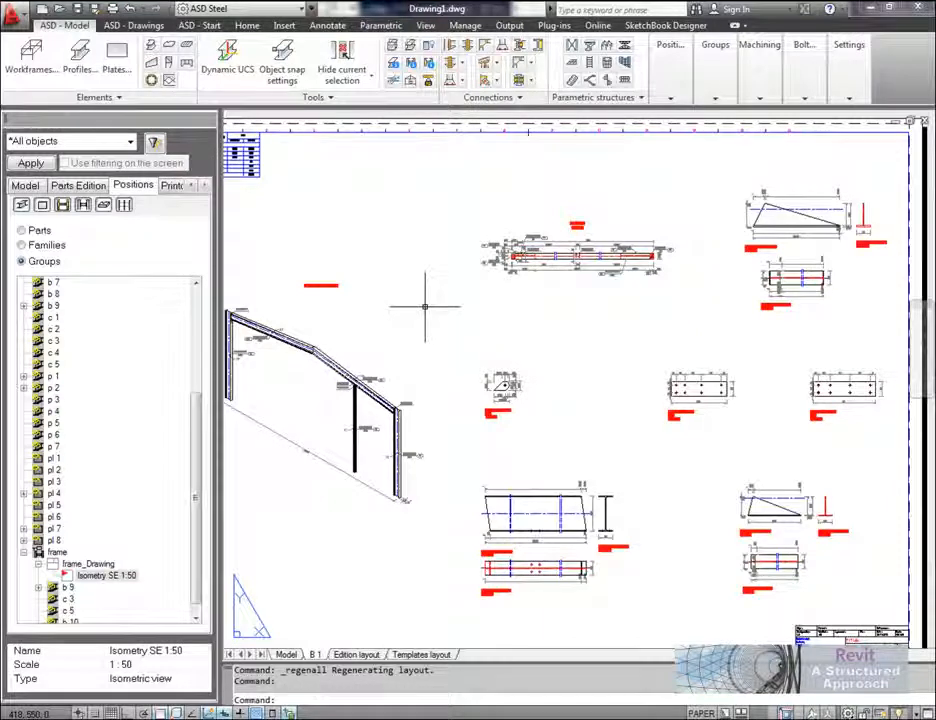
{"action": "middle_click_drag", "start_coordinate": [340, 214], "coordinate": [464, 288]}
{"action": "scroll", "coordinate": [298, 208], "scroll_direction": "up", "scroll_amount": 8}
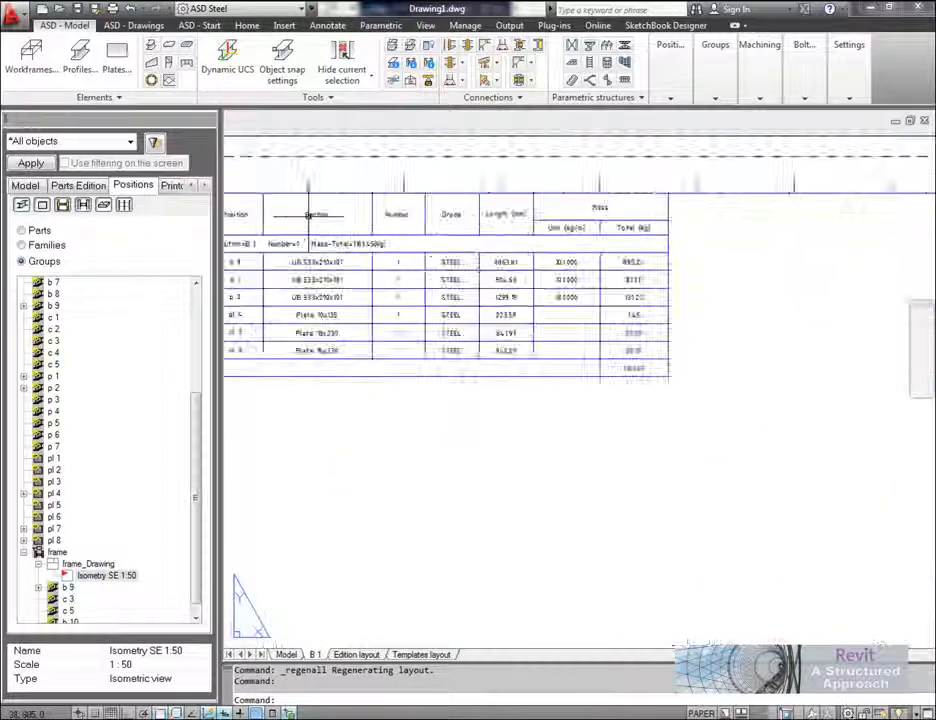
{"action": "mouse_move", "coordinate": [545, 485]}
{"action": "middle_mouse_down"}
{"action": "mouse_move", "coordinate": [585, 480]}
{"action": "mouse_move", "coordinate": [591, 469]}
{"action": "middle_mouse_up"}
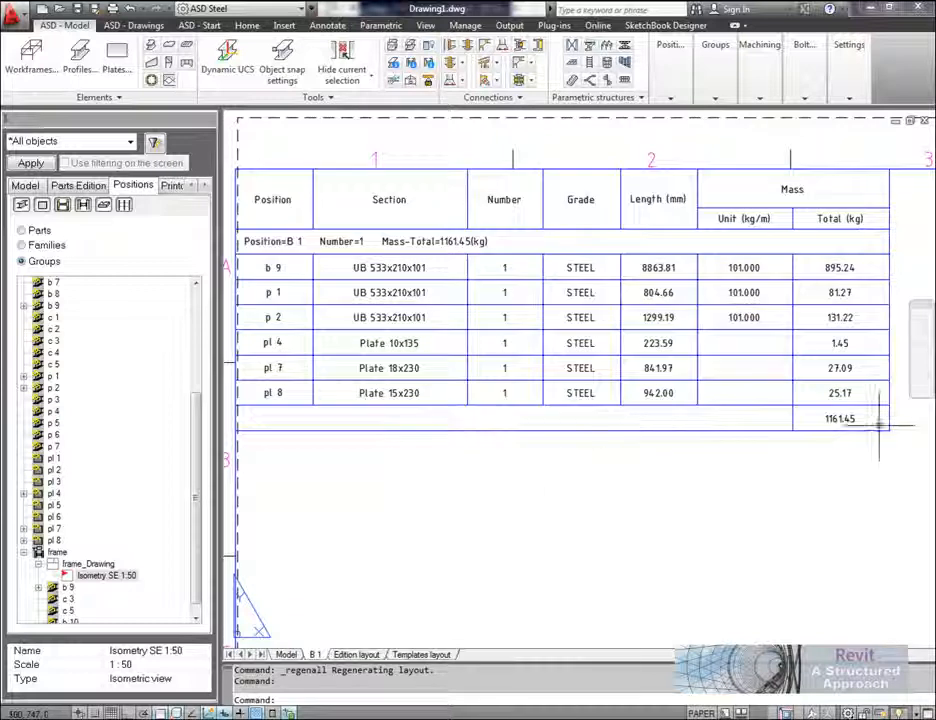
{"action": "scroll", "coordinate": [455, 324], "scroll_direction": "down", "scroll_amount": 8}
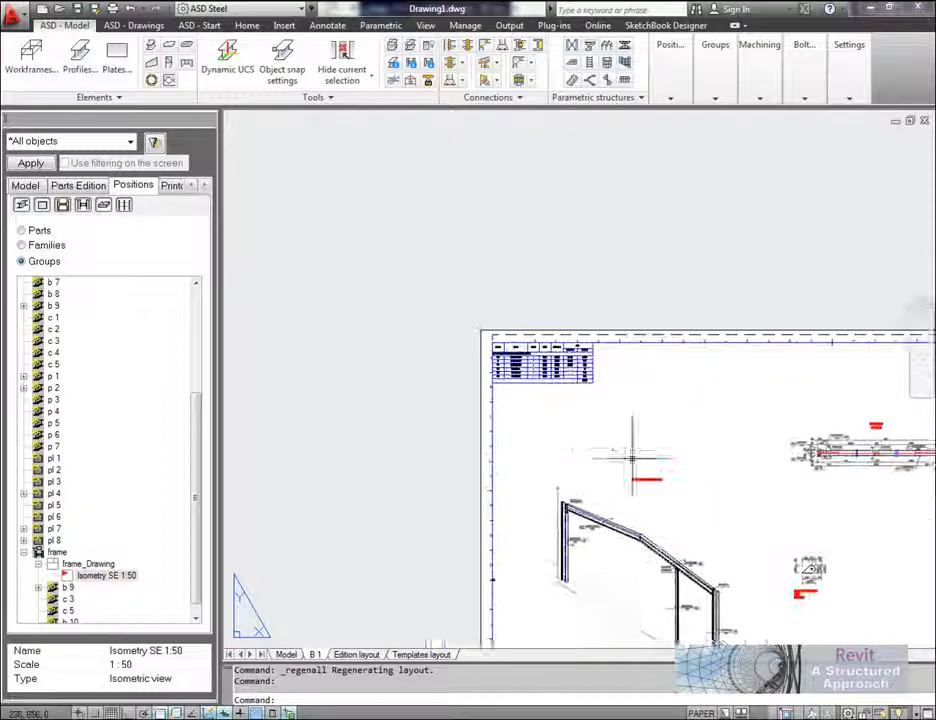
{"action": "middle_click_drag", "start_coordinate": [625, 450], "coordinate": [418, 288]}
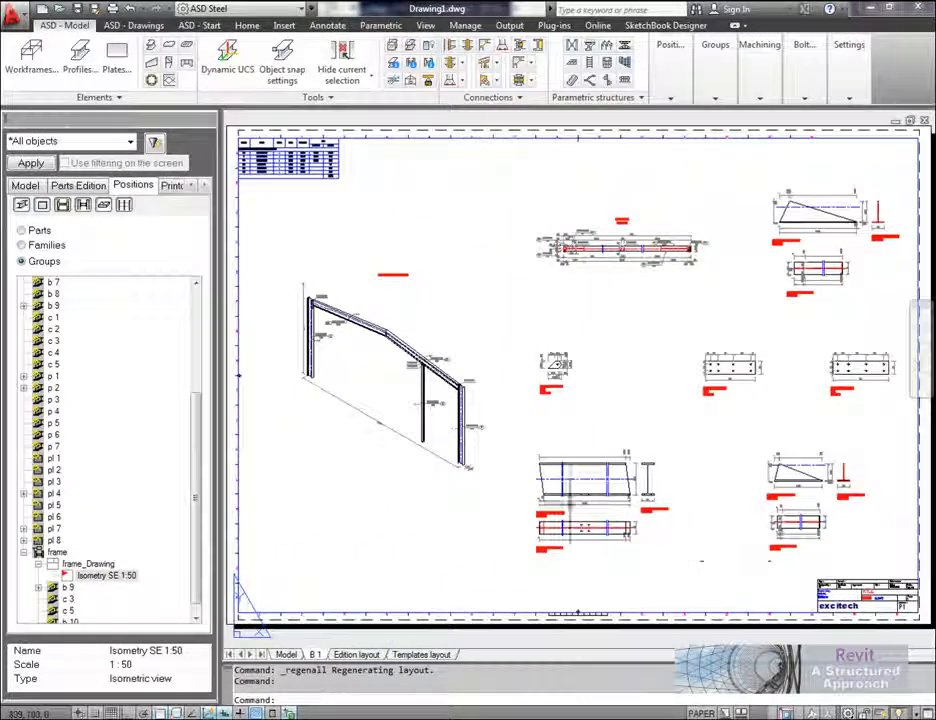